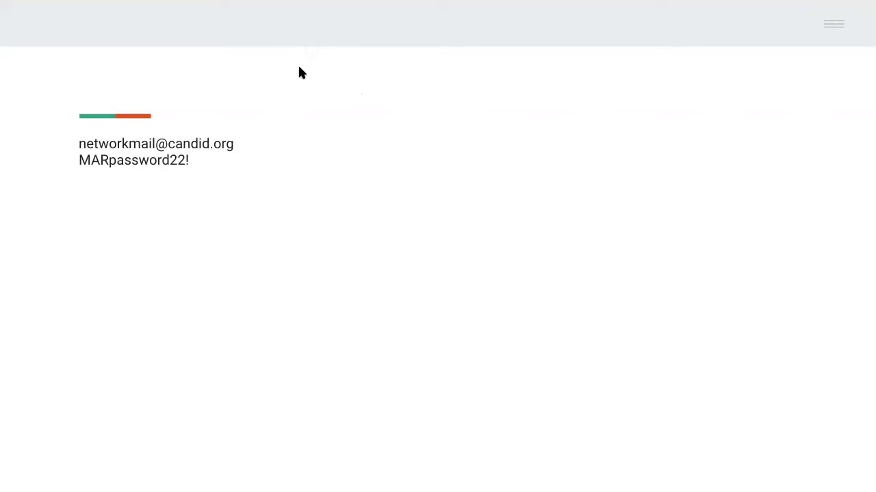
Step: End the slideshow and open the Pikes Peak Library District's Nonprofit Resources page in a new browser tab
{"action": "key", "text": "Right"}
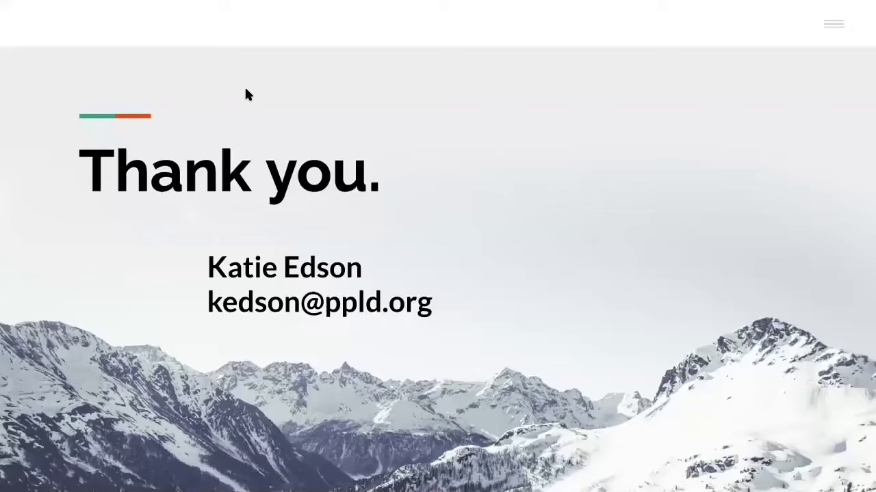
{"action": "key", "text": "Escape"}
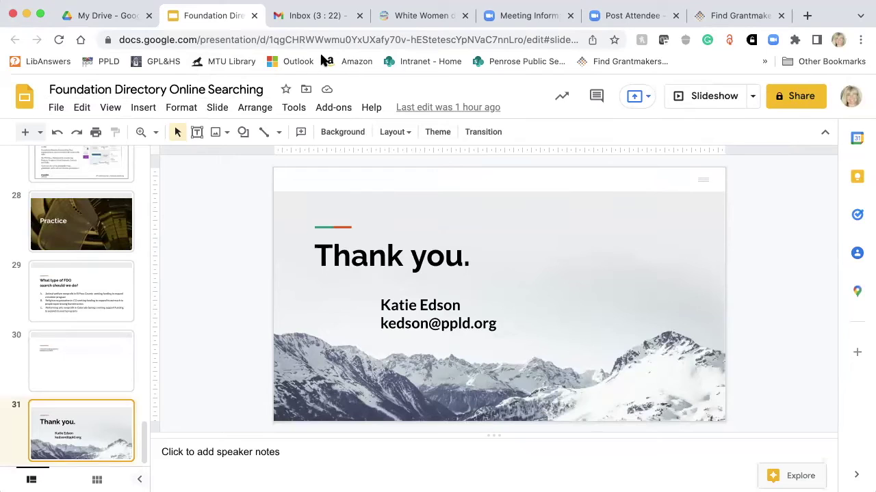
{"action": "left_click", "coordinate": [807, 16]}
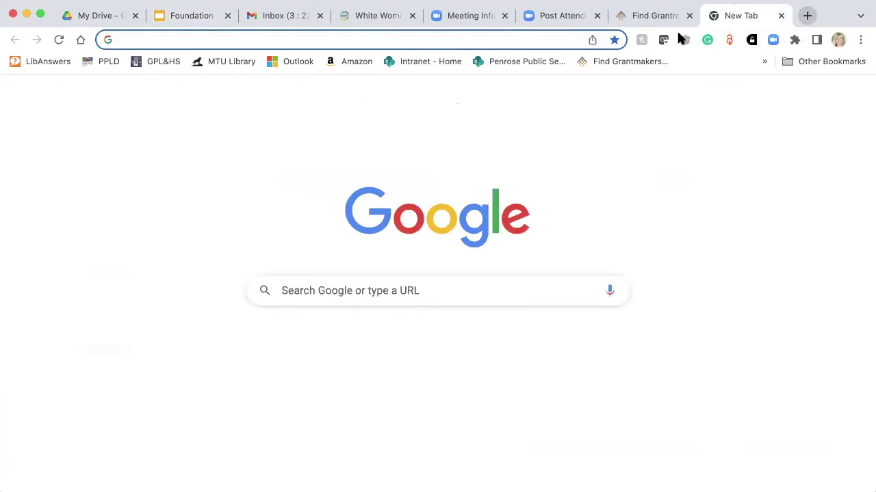
{"action": "left_click", "coordinate": [108, 62]}
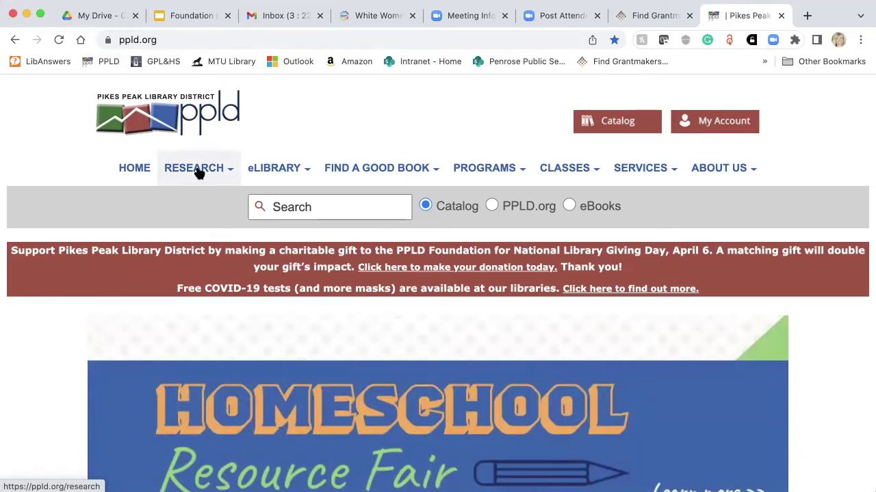
{"action": "mouse_move", "coordinate": [198, 173]}
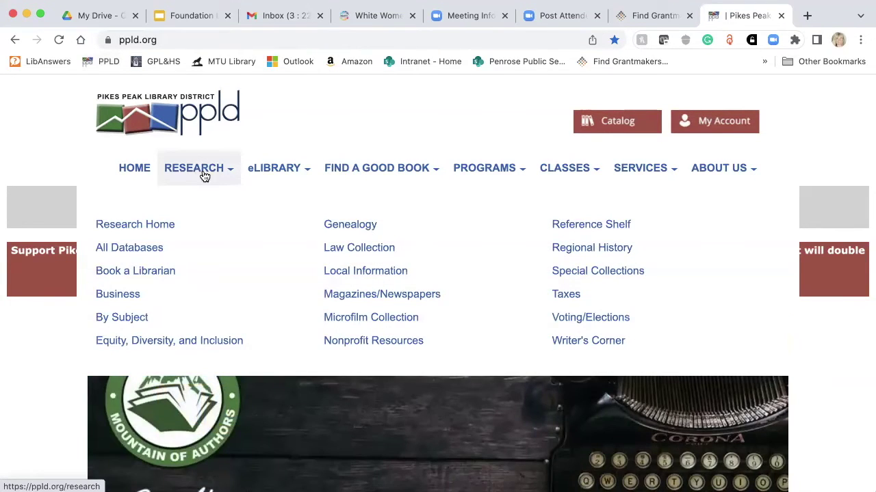
{"action": "left_click", "coordinate": [350, 341]}
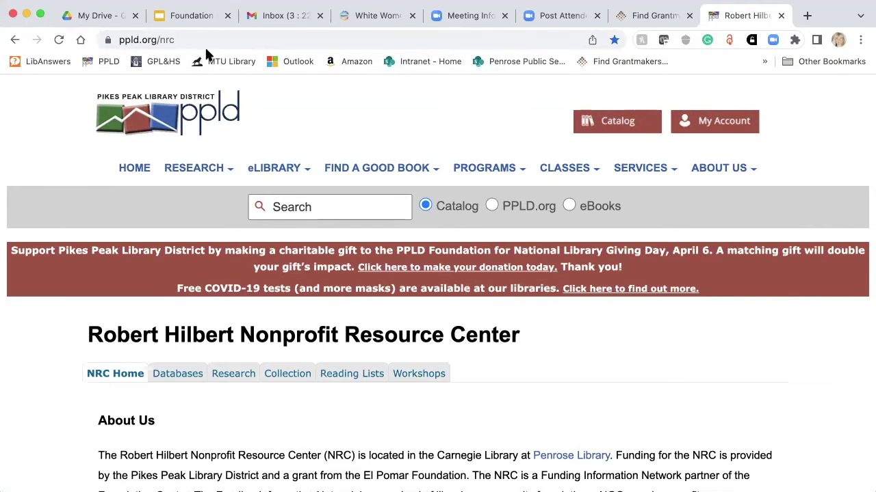
Step: Return to the library's home page and reopen its Nonprofit Resources page from the research topics
{"action": "left_click", "coordinate": [166, 22]}
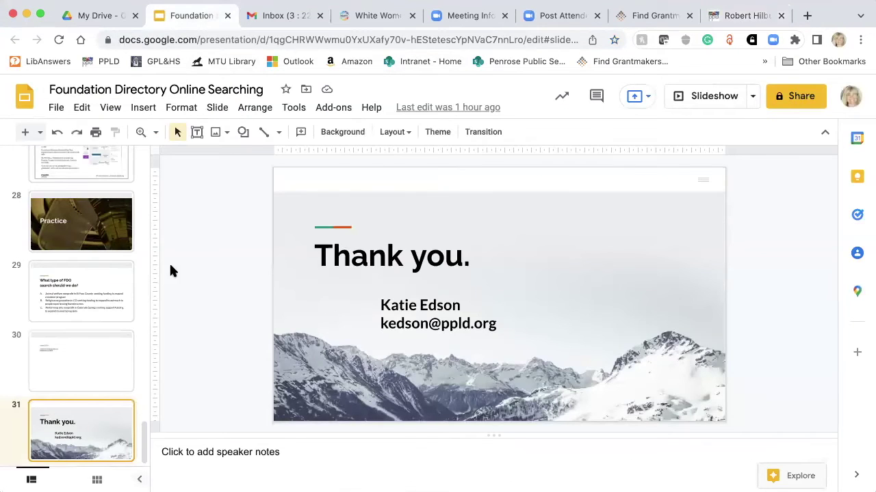
{"action": "key", "text": "super+9"}
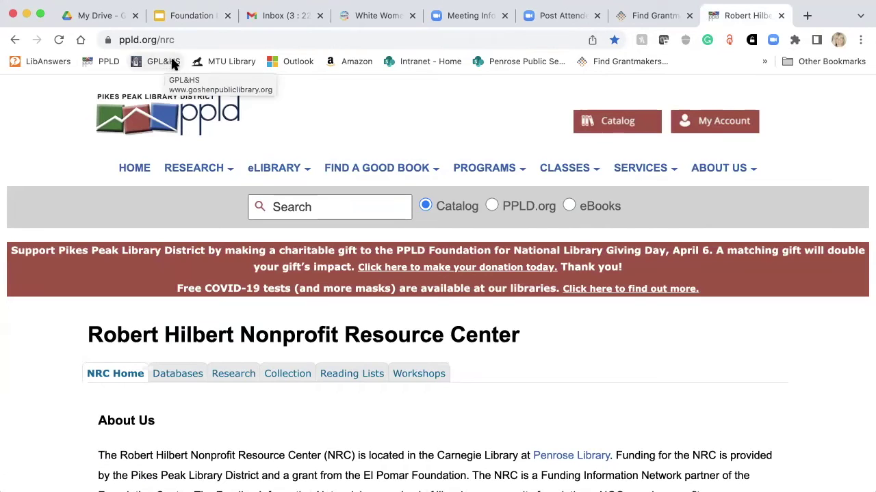
{"action": "left_click", "coordinate": [110, 62]}
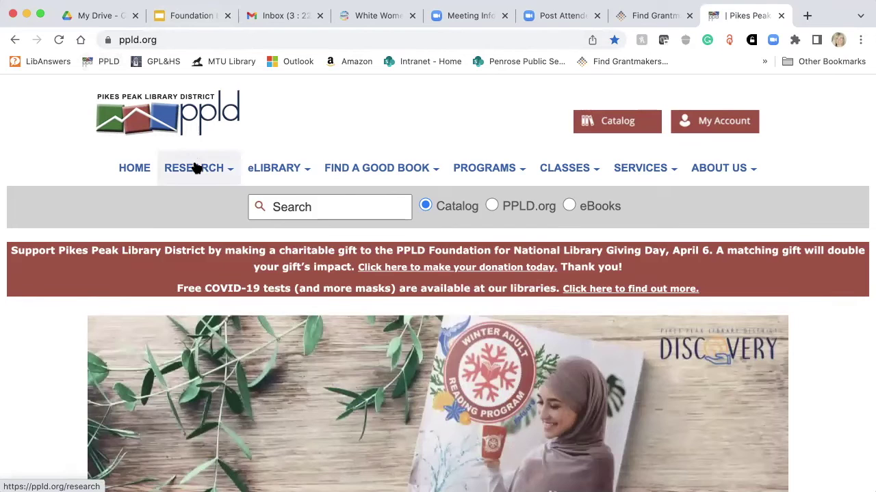
{"action": "mouse_move", "coordinate": [195, 169]}
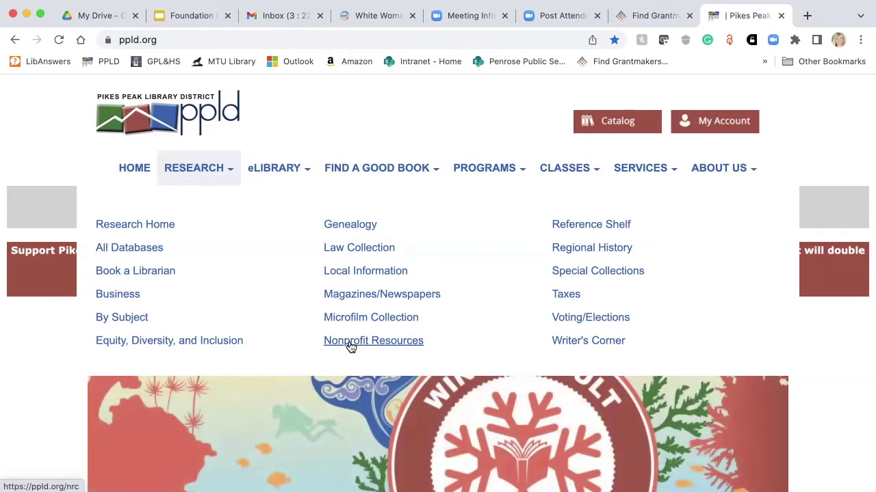
{"action": "left_click", "coordinate": [351, 347]}
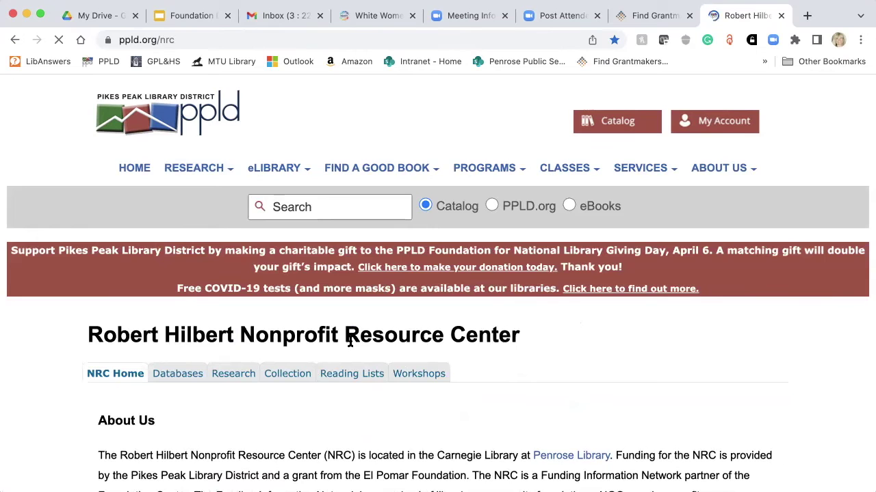
Step: Examine the Nonprofit Resource Center page's About Us notice, online and print resources, and newsletter opt-in form
{"action": "scroll", "coordinate": [350, 342], "scroll_direction": "down", "scroll_amount": 2}
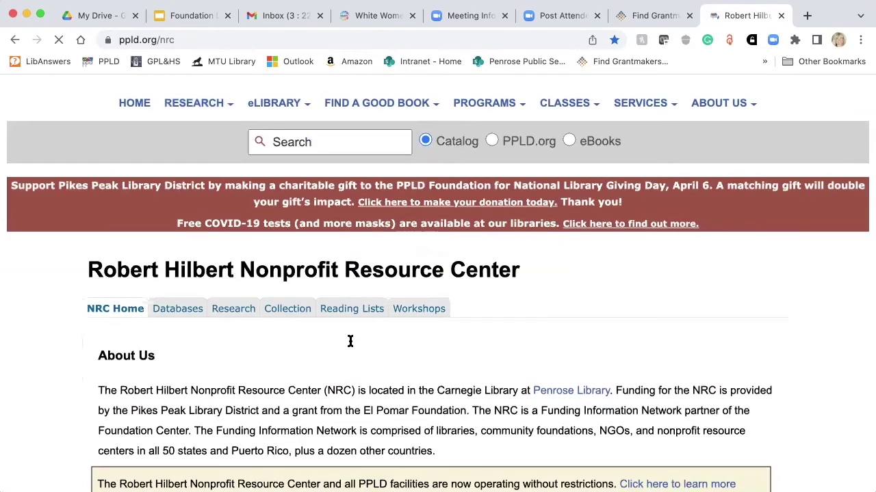
{"action": "scroll", "coordinate": [350, 341], "scroll_direction": "down", "scroll_amount": 2}
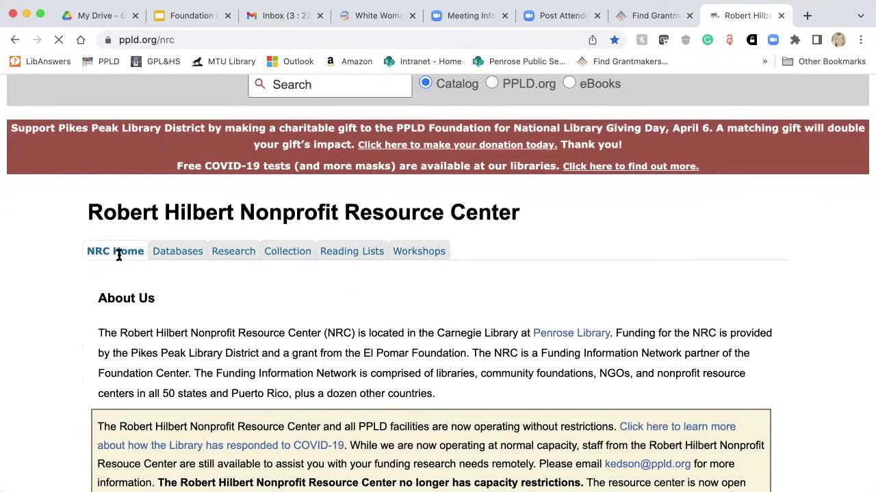
{"action": "scroll", "coordinate": [171, 359], "scroll_direction": "down", "scroll_amount": 2}
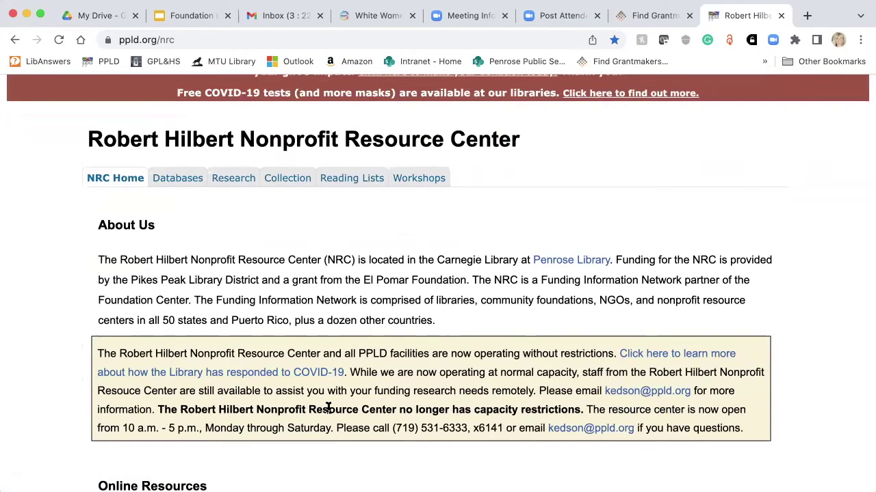
{"action": "scroll", "coordinate": [329, 409], "scroll_direction": "down", "scroll_amount": 1}
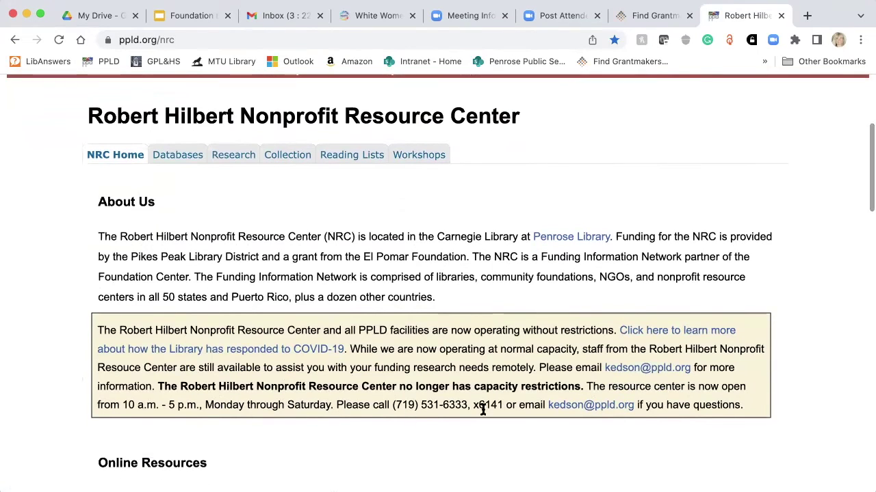
{"action": "scroll", "coordinate": [357, 387], "scroll_direction": "up", "scroll_amount": 1}
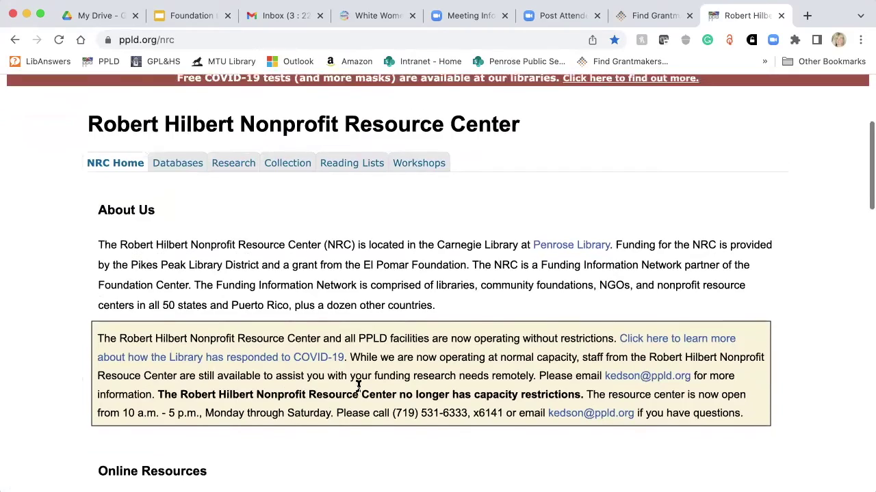
{"action": "scroll", "coordinate": [357, 387], "scroll_direction": "down", "scroll_amount": 5}
{"action": "scroll", "coordinate": [357, 387], "scroll_direction": "down", "scroll_amount": 4}
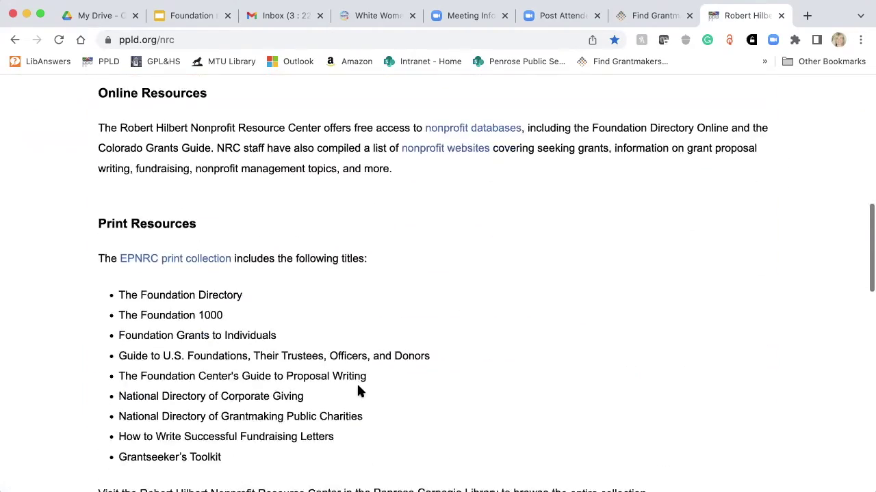
{"action": "scroll", "coordinate": [357, 387], "scroll_direction": "up", "scroll_amount": 2}
{"action": "scroll", "coordinate": [359, 390], "scroll_direction": "up", "scroll_amount": 8}
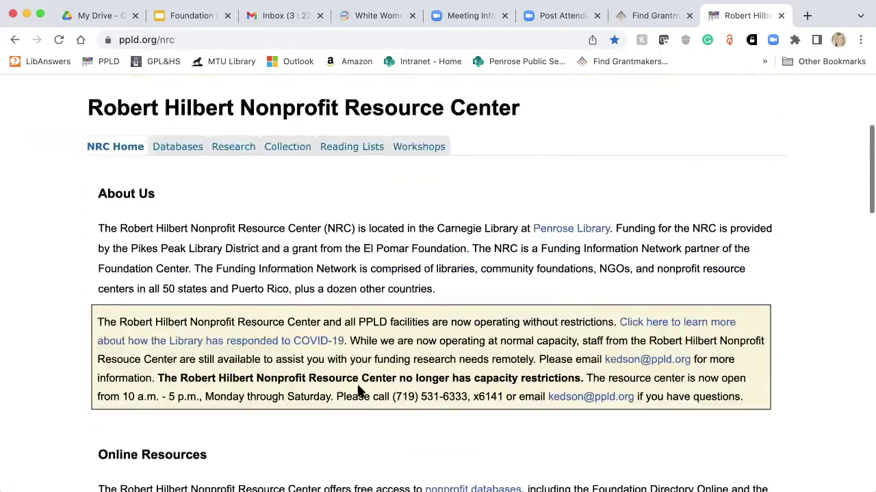
{"action": "scroll", "coordinate": [358, 386], "scroll_direction": "down", "scroll_amount": 15}
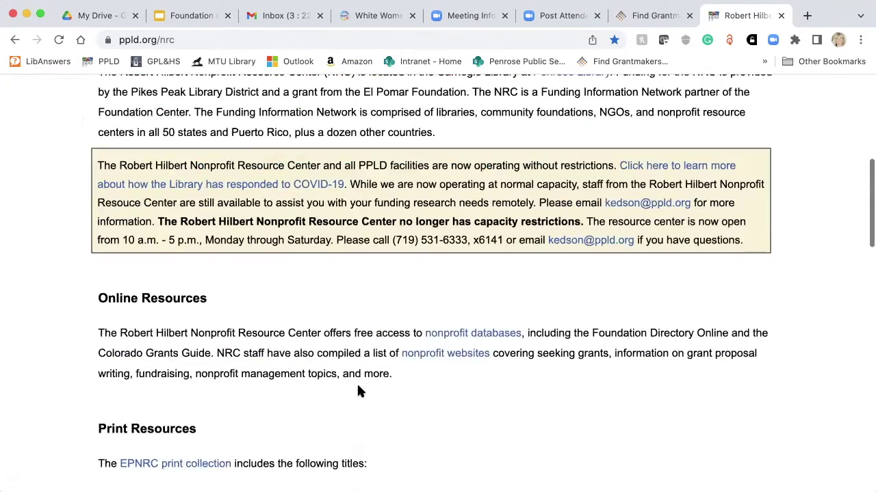
{"action": "scroll", "coordinate": [358, 390], "scroll_direction": "down", "scroll_amount": 3}
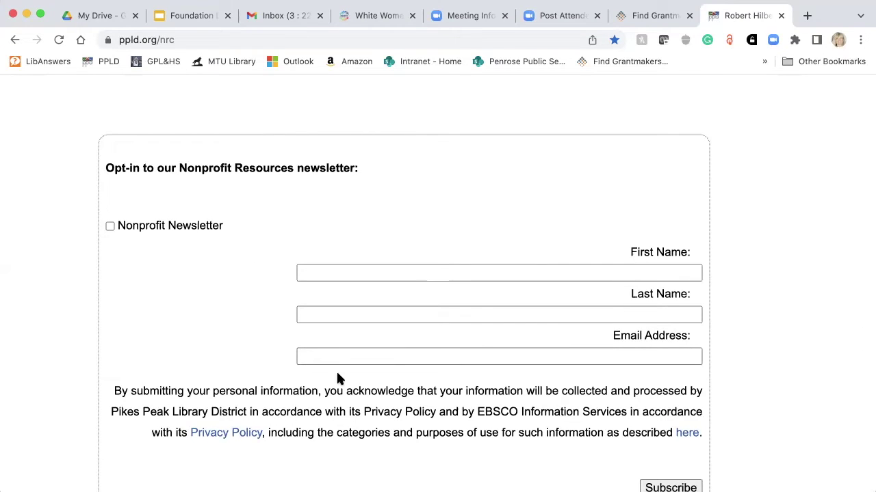
{"action": "scroll", "coordinate": [337, 374], "scroll_direction": "up", "scroll_amount": 15}
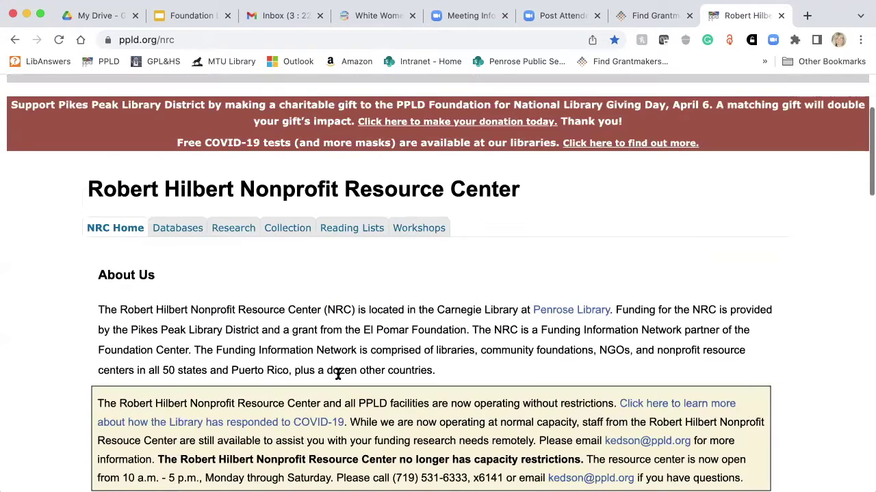
Step: Review the resource center's nonprofit databases and open Foundation Directory Online Professional
{"action": "left_click", "coordinate": [174, 227]}
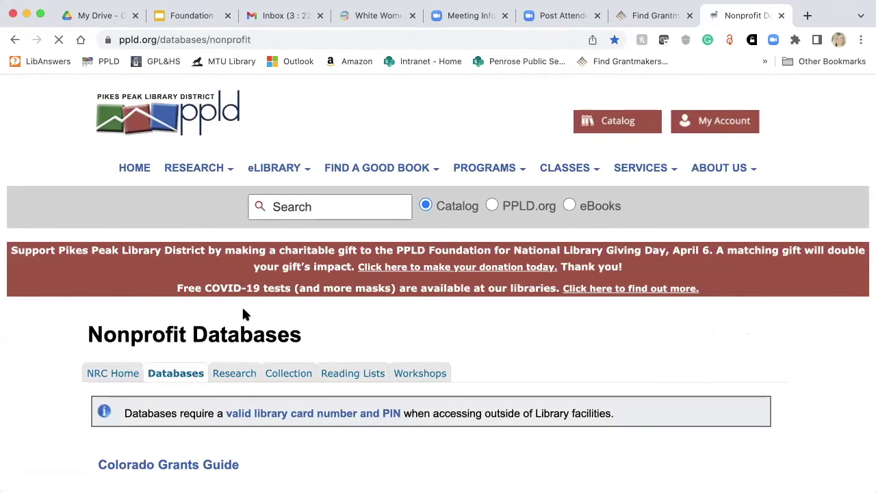
{"action": "scroll", "coordinate": [243, 312], "scroll_direction": "down", "scroll_amount": 3}
{"action": "scroll", "coordinate": [241, 306], "scroll_direction": "down", "scroll_amount": 4}
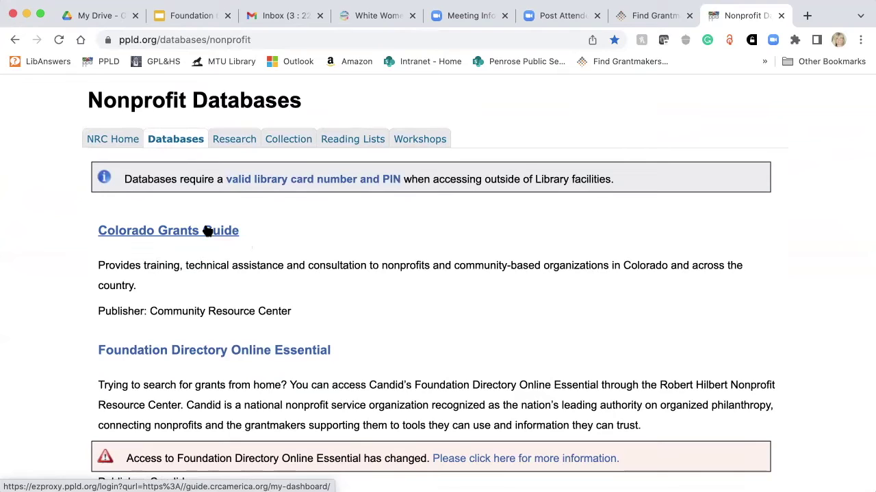
{"action": "scroll", "coordinate": [207, 230], "scroll_direction": "down", "scroll_amount": 3}
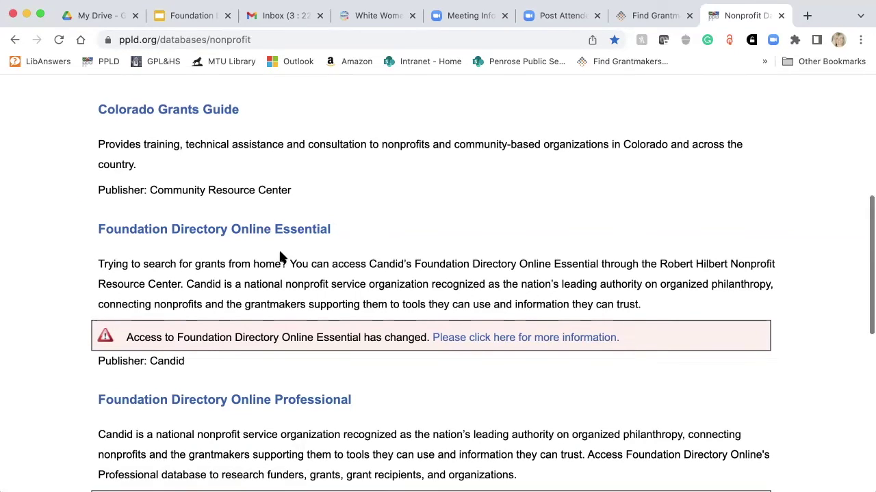
{"action": "scroll", "coordinate": [279, 253], "scroll_direction": "down", "scroll_amount": 4}
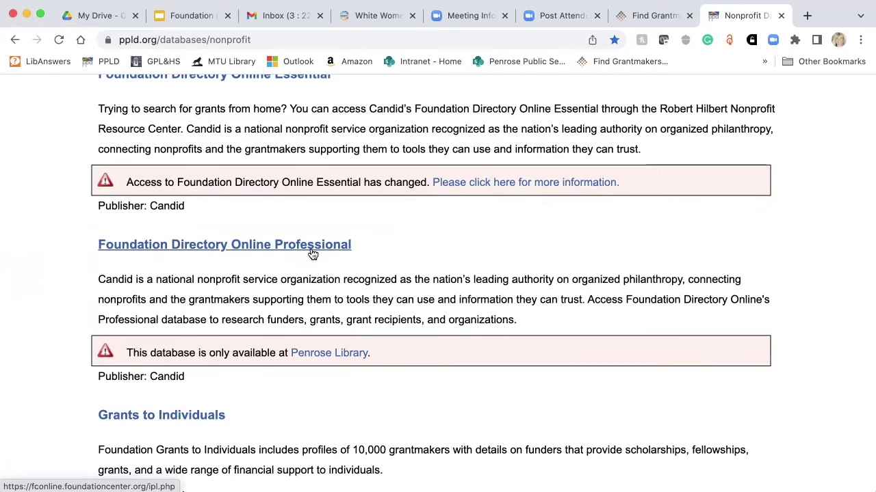
{"action": "scroll", "coordinate": [312, 254], "scroll_direction": "down", "scroll_amount": 3}
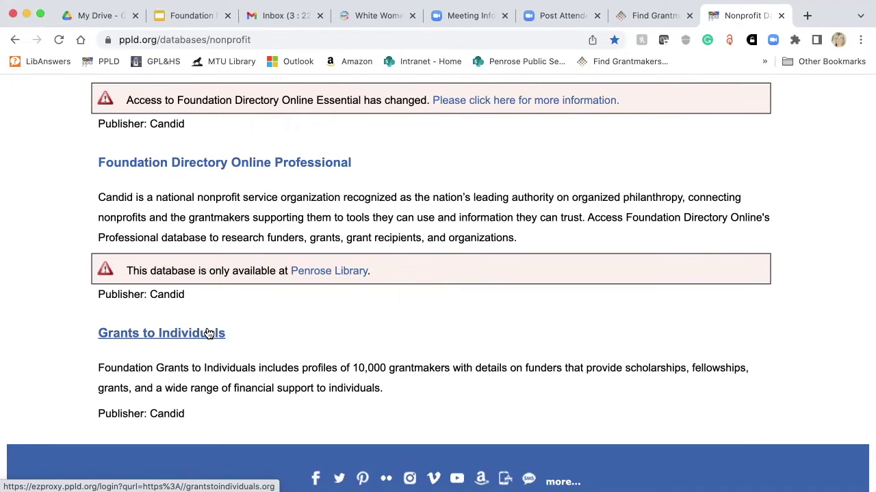
{"action": "scroll", "coordinate": [205, 333], "scroll_direction": "up", "scroll_amount": 4}
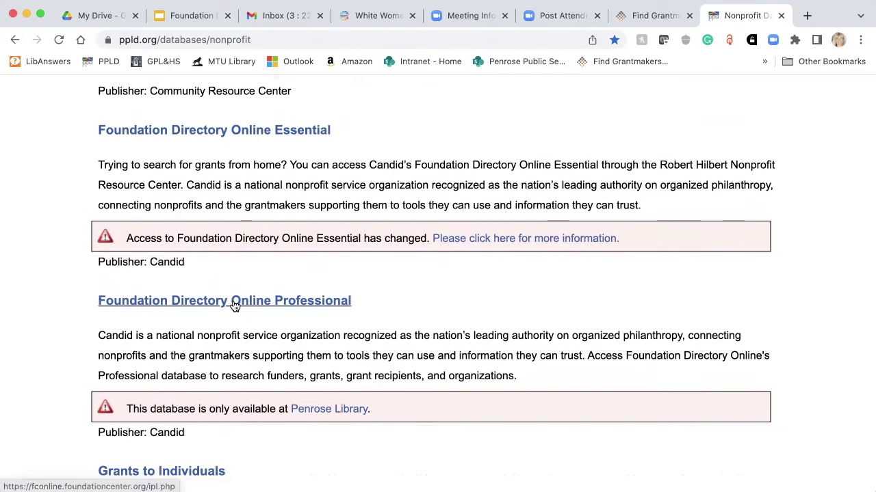
{"action": "left_click", "coordinate": [235, 301]}
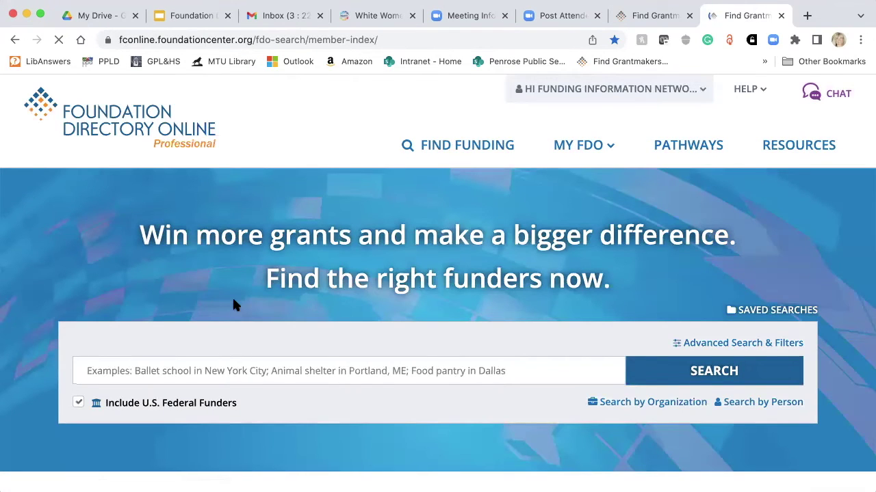
{"action": "left_click", "coordinate": [616, 90]}
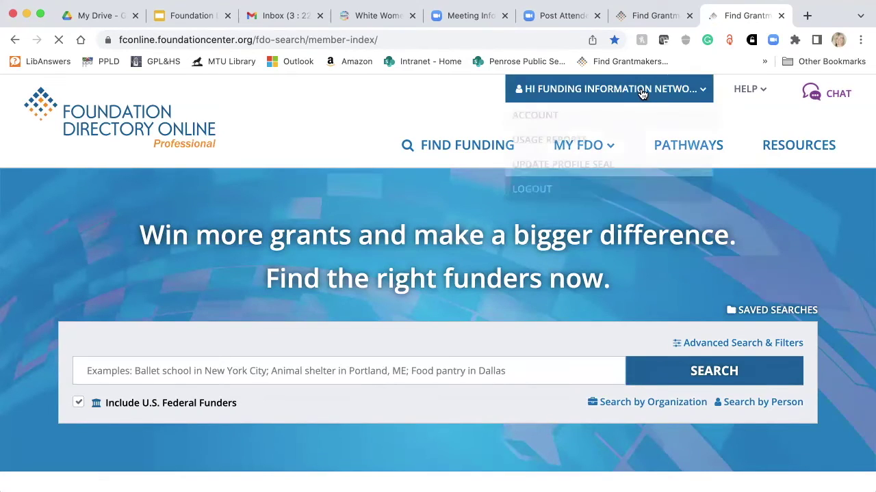
{"action": "left_click", "coordinate": [258, 145]}
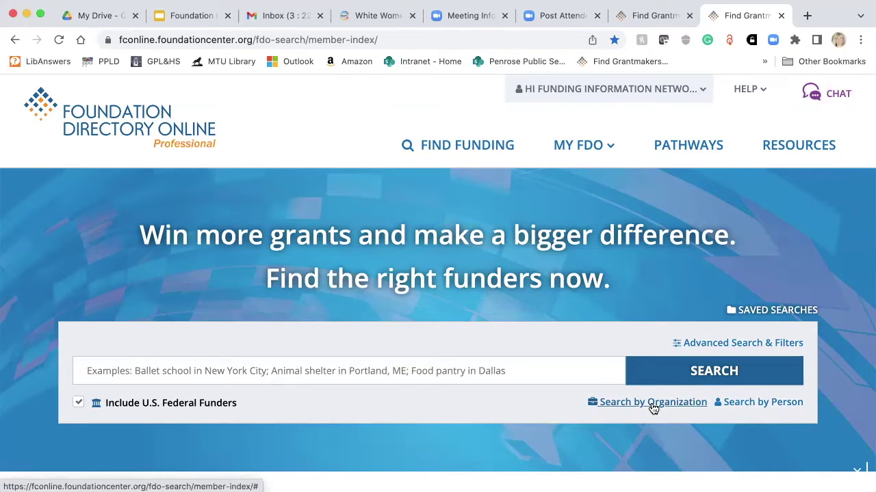
Step: Enter "el pomar foundation" as the search phrase and switch to searching by organization
{"action": "left_click", "coordinate": [474, 377]}
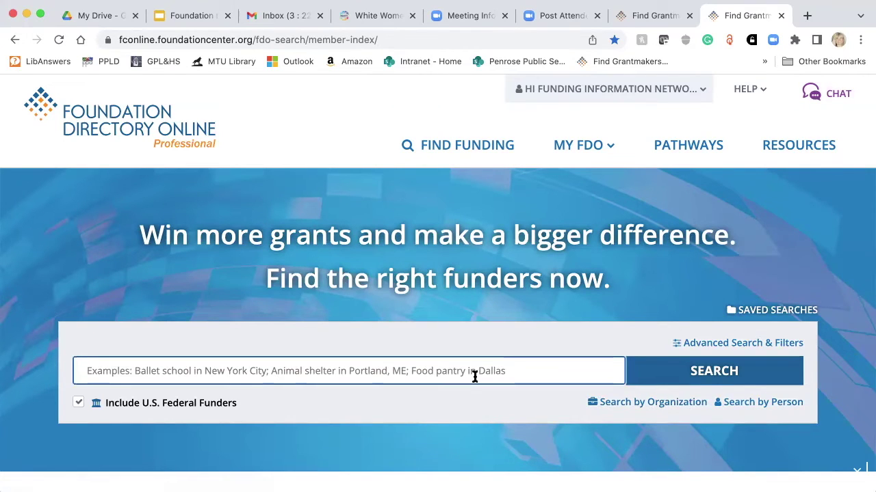
{"action": "type", "text": "el pomar dou"}
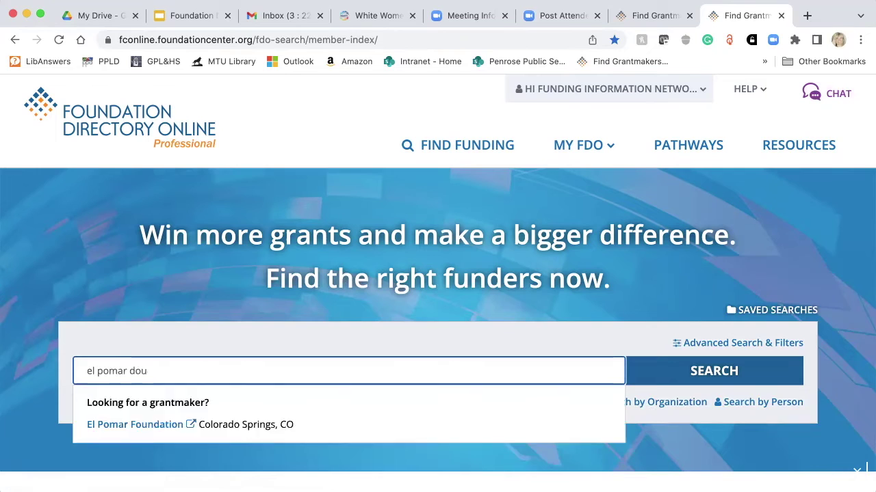
{"action": "key", "text": "BackSpace"}
{"action": "key", "text": "BackSpace"}
{"action": "key", "text": "BackSpace"}
{"action": "type", "text": "foundation"}
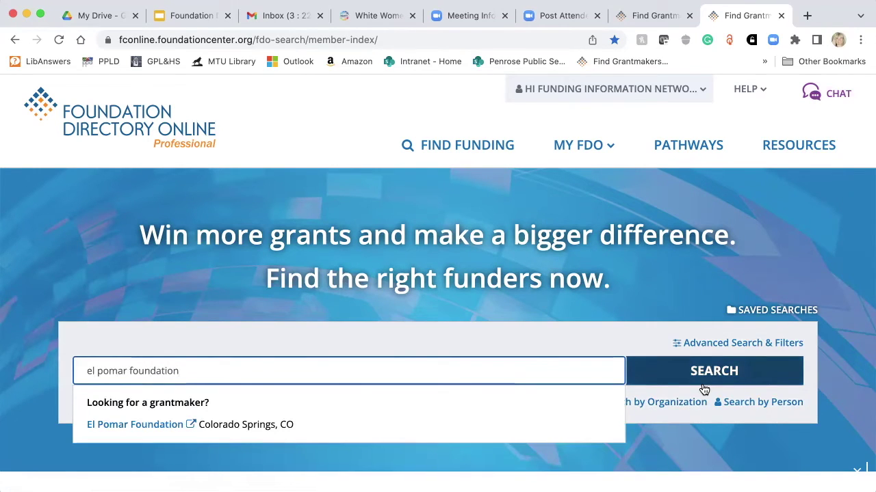
{"action": "left_click", "coordinate": [667, 404]}
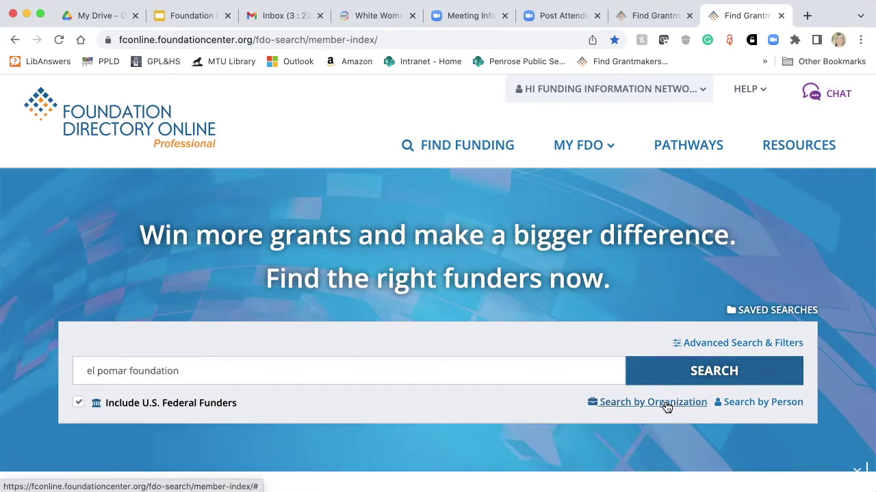
{"action": "scroll", "coordinate": [502, 388], "scroll_direction": "down", "scroll_amount": 3}
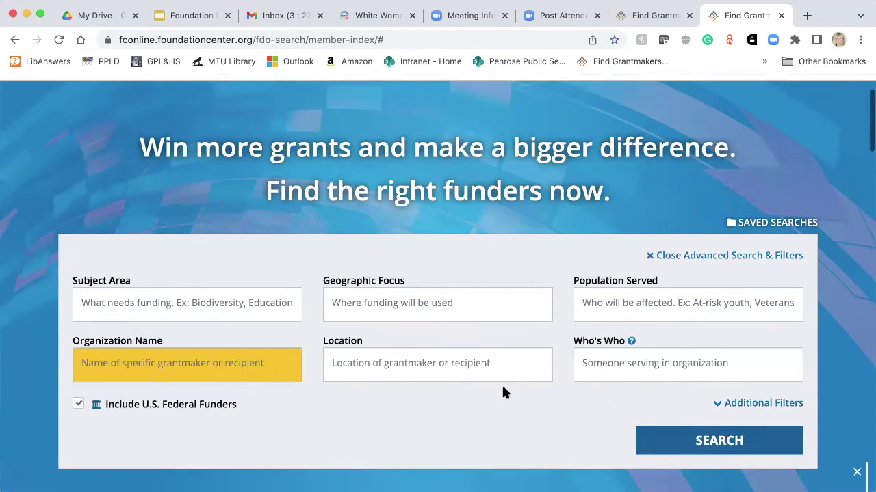
{"action": "type", "text": "foundation"}
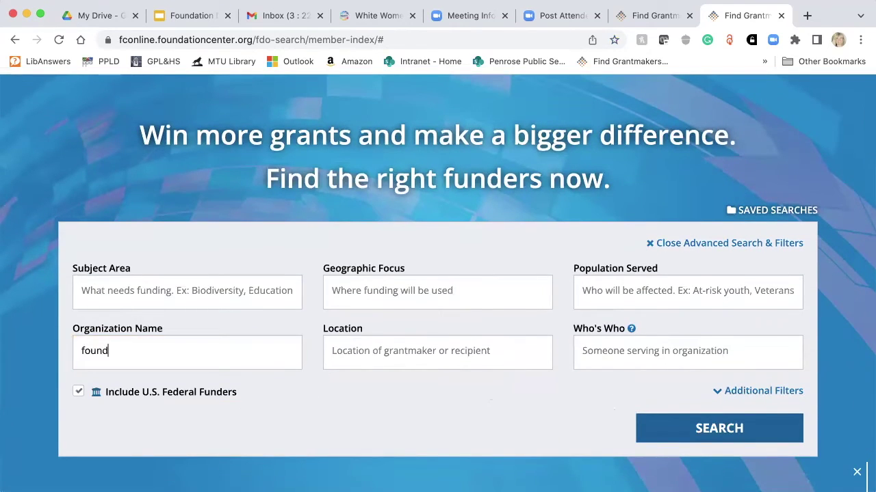
{"action": "key", "text": "BackSpace"}
{"action": "key", "text": "BackSpace"}
{"action": "key", "text": "BackSpace"}
{"action": "key", "text": "BackSpace"}
{"action": "key", "text": "BackSpace"}
{"action": "key", "text": "BackSpace"}
{"action": "key", "text": "BackSpace"}
{"action": "key", "text": "BackSpace"}
{"action": "key", "text": "BackSpace"}
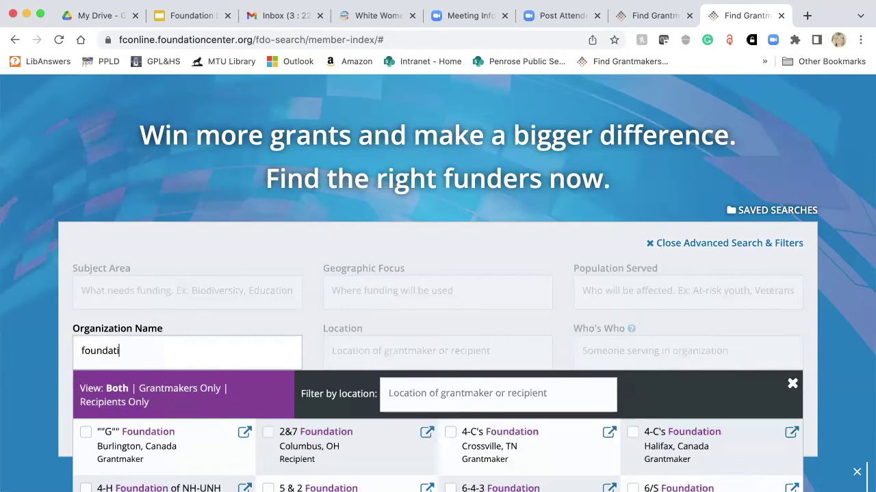
{"action": "key", "text": "BackSpace"}
{"action": "key", "text": "BackSpace"}
Step: Look up "el pomar foundation" as the organization name and select the Colorado Springs, CO grantmaker entry
{"action": "type", "text": "el"}
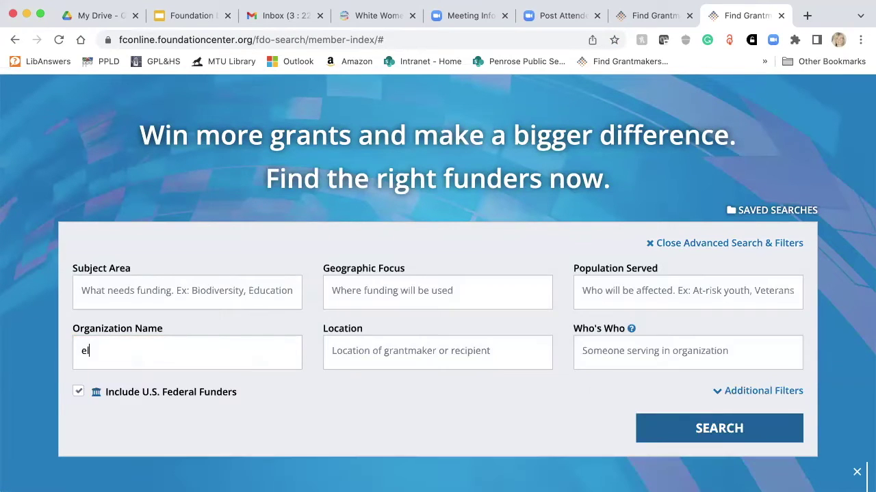
{"action": "type", "text": " pomar "}
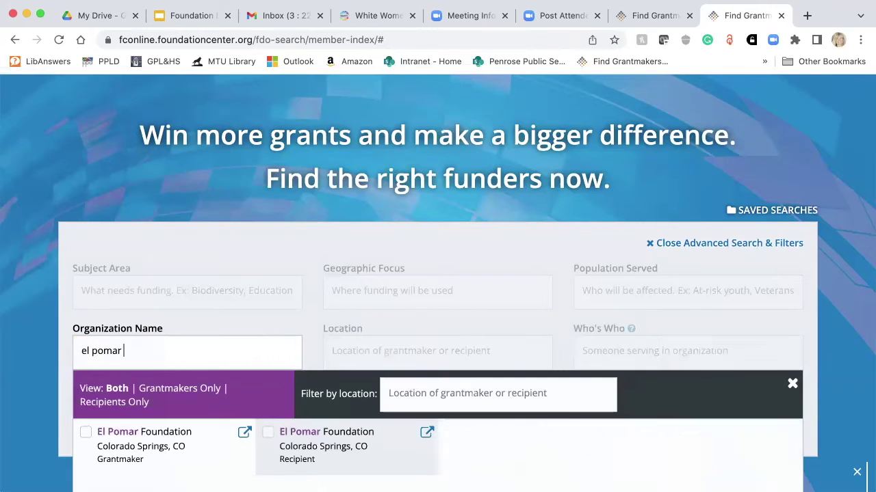
{"action": "type", "text": "foundation"}
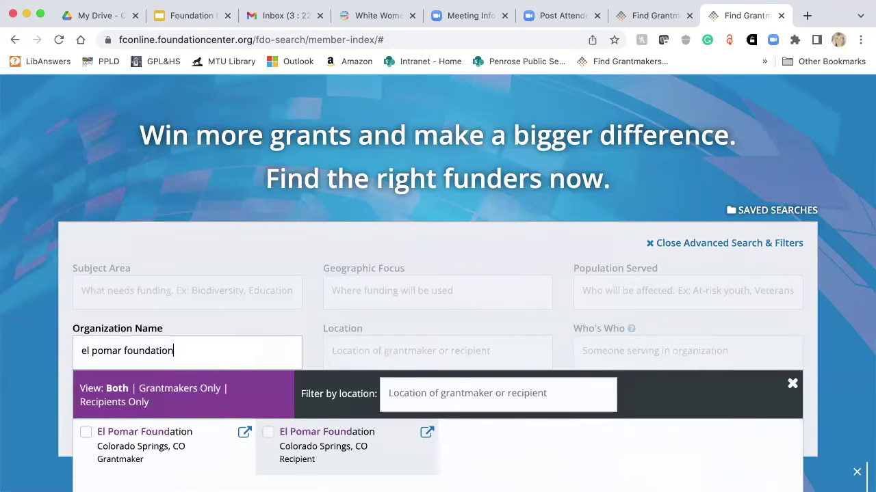
{"action": "left_click", "coordinate": [127, 450]}
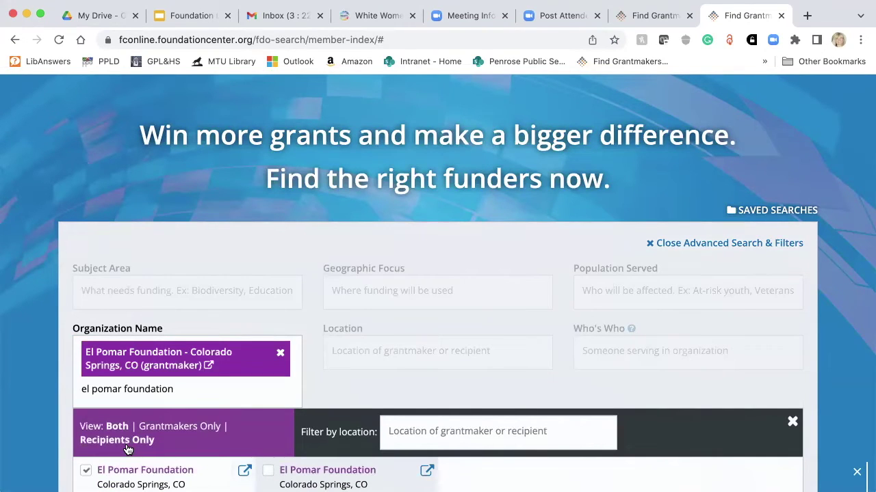
{"action": "scroll", "coordinate": [156, 439], "scroll_direction": "down", "scroll_amount": 3}
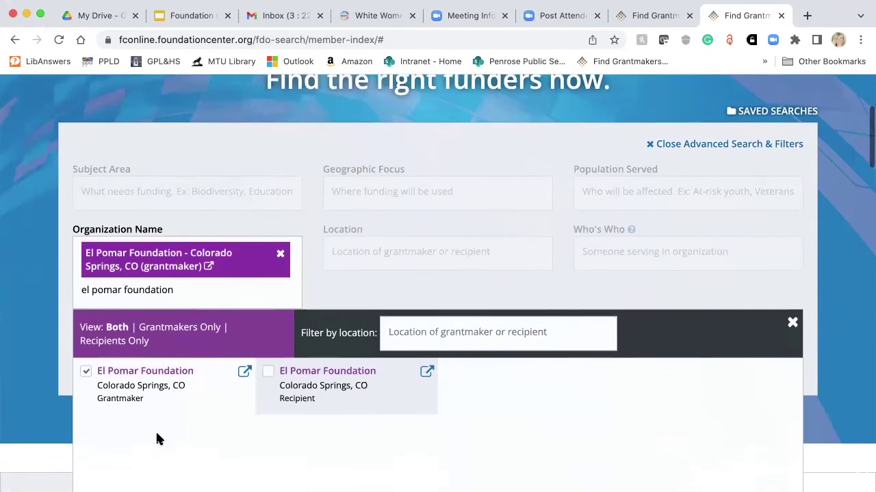
{"action": "scroll", "coordinate": [157, 438], "scroll_direction": "up", "scroll_amount": 6}
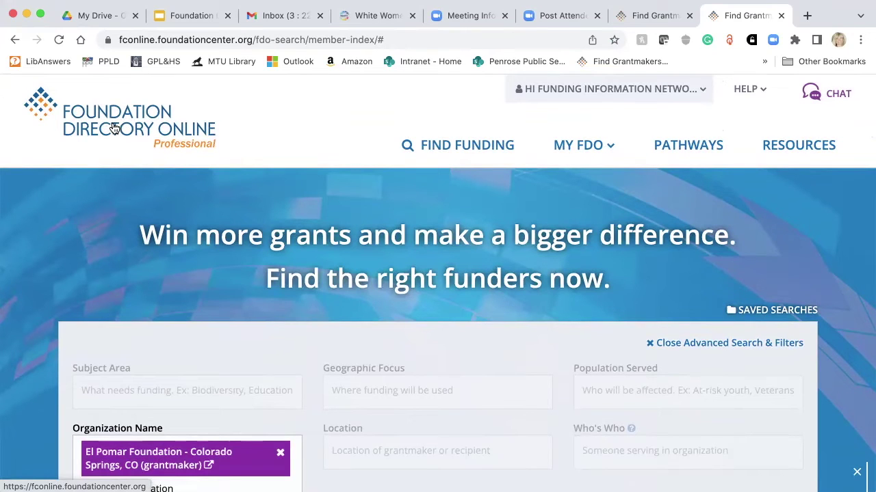
Step: Return to the Foundation Directory Online home page and examine its saved searches, current RFPs, help videos and blog sections
{"action": "left_click", "coordinate": [114, 129]}
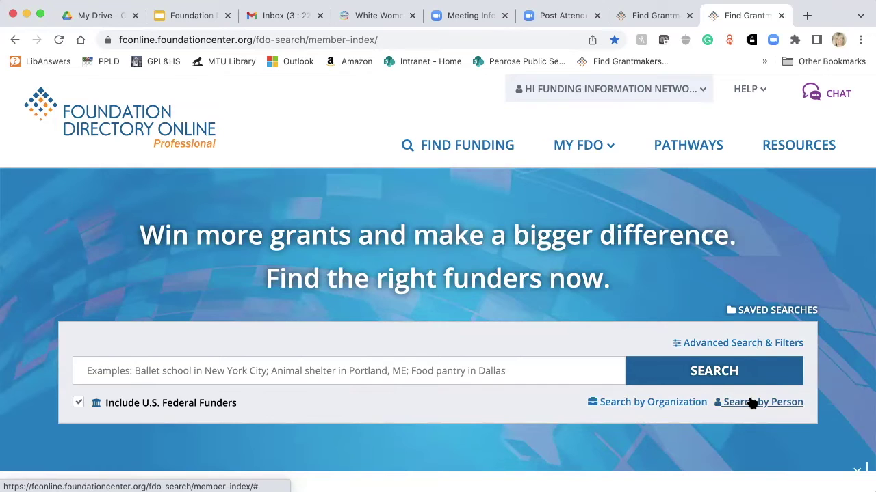
{"action": "scroll", "coordinate": [712, 426], "scroll_direction": "down", "scroll_amount": 1}
{"action": "scroll", "coordinate": [712, 426], "scroll_direction": "down", "scroll_amount": 5}
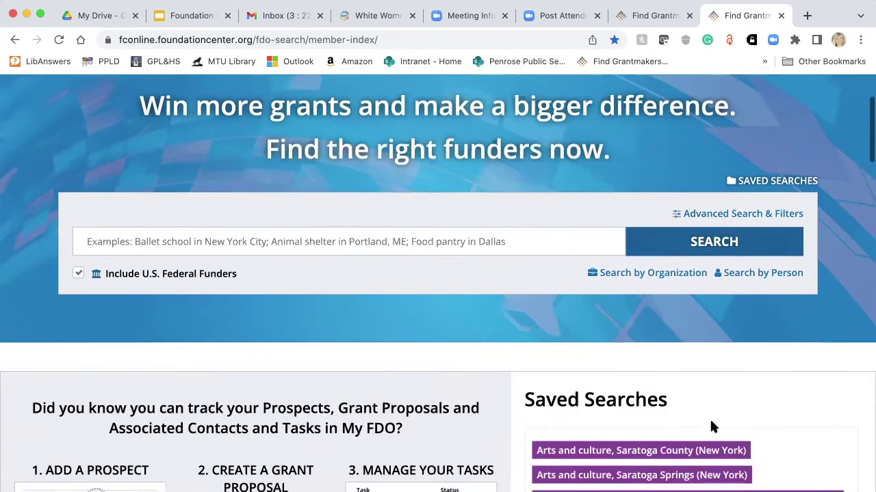
{"action": "scroll", "coordinate": [711, 427], "scroll_direction": "down", "scroll_amount": 1}
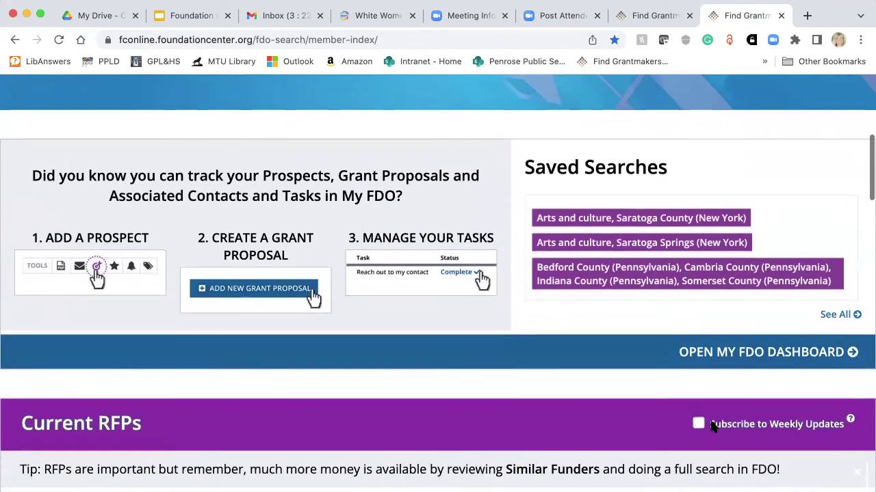
{"action": "scroll", "coordinate": [712, 427], "scroll_direction": "down", "scroll_amount": 1}
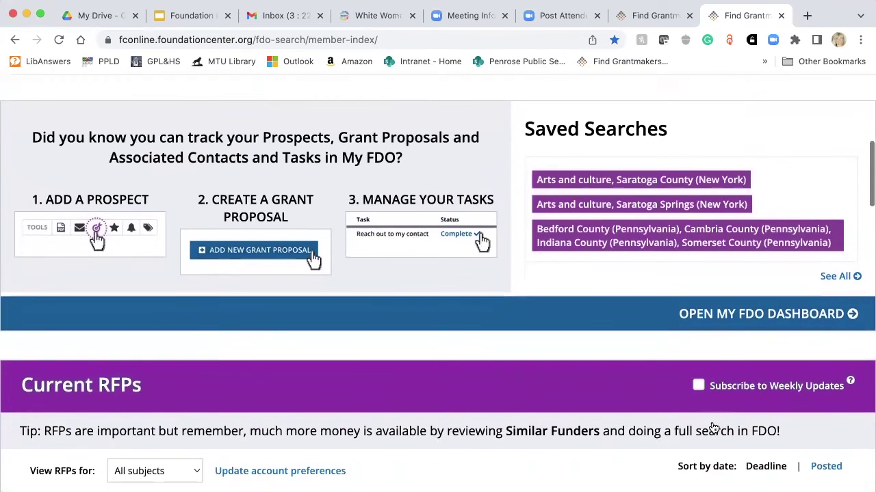
{"action": "scroll", "coordinate": [713, 427], "scroll_direction": "down", "scroll_amount": 3}
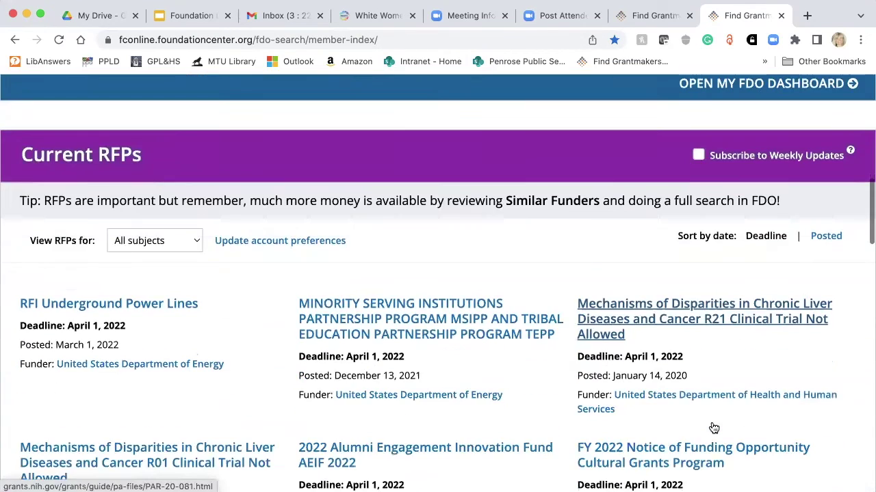
{"action": "scroll", "coordinate": [711, 423], "scroll_direction": "down", "scroll_amount": 1}
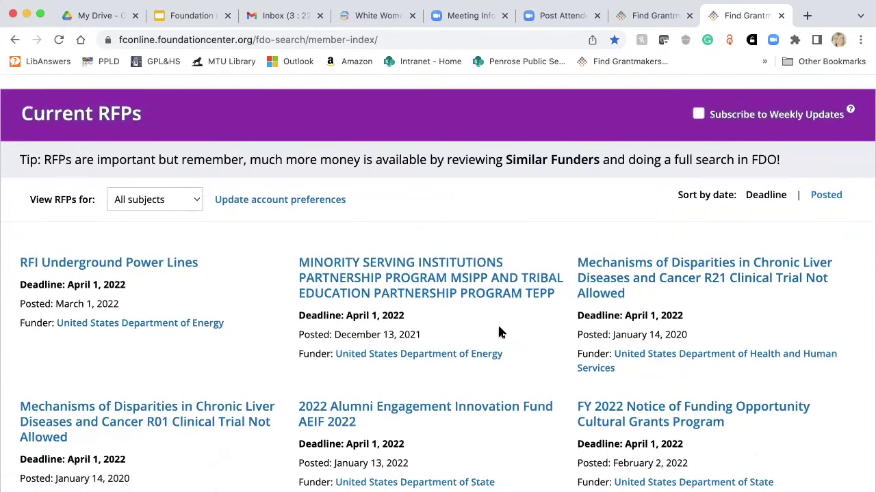
{"action": "scroll", "coordinate": [499, 328], "scroll_direction": "down", "scroll_amount": 3}
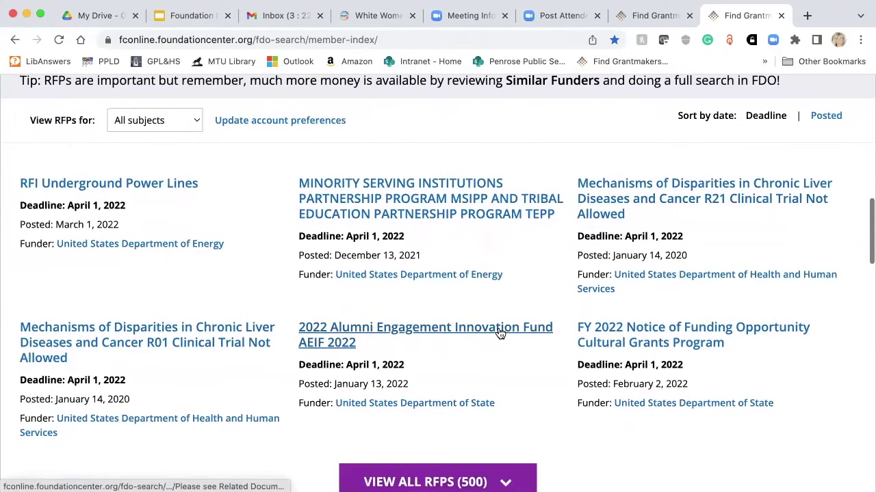
{"action": "scroll", "coordinate": [499, 333], "scroll_direction": "down", "scroll_amount": 5}
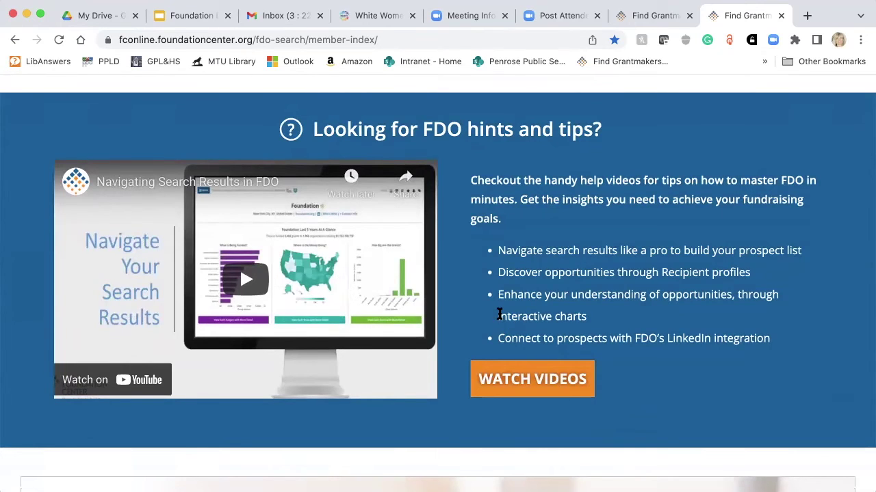
{"action": "scroll", "coordinate": [500, 314], "scroll_direction": "down", "scroll_amount": 4}
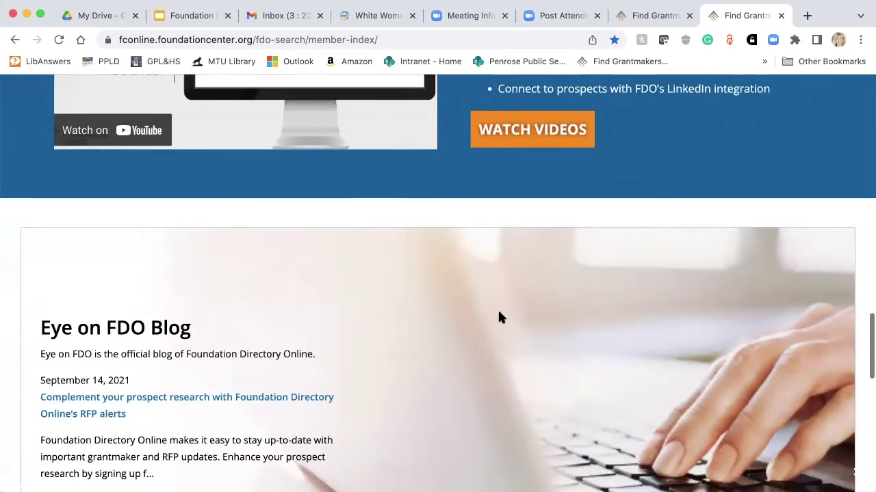
{"action": "scroll", "coordinate": [500, 316], "scroll_direction": "down", "scroll_amount": 3}
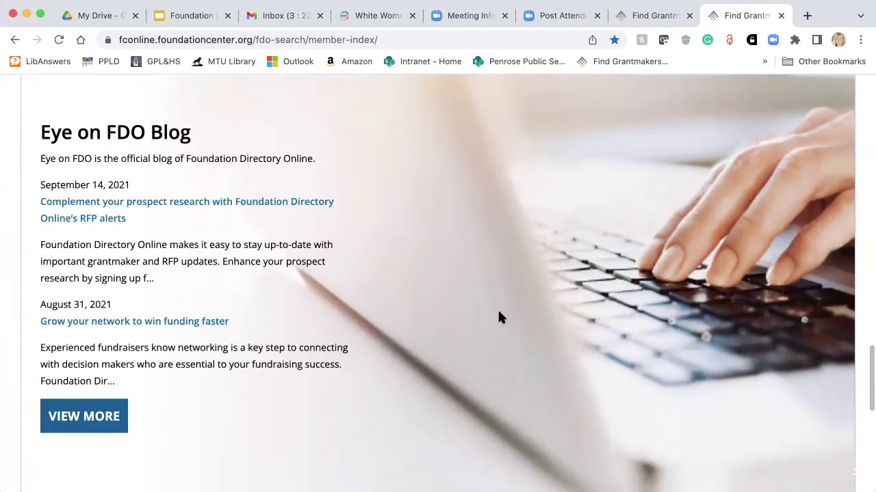
{"action": "scroll", "coordinate": [498, 316], "scroll_direction": "up", "scroll_amount": 10}
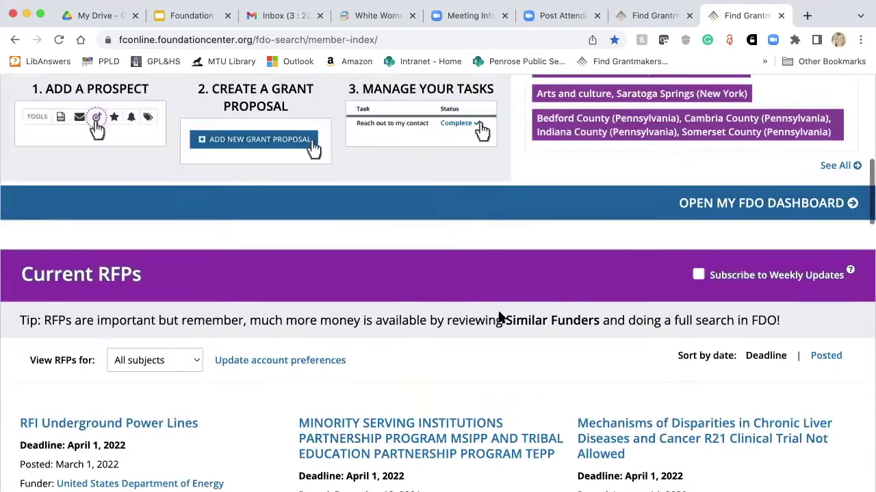
{"action": "scroll", "coordinate": [498, 314], "scroll_direction": "up", "scroll_amount": 8}
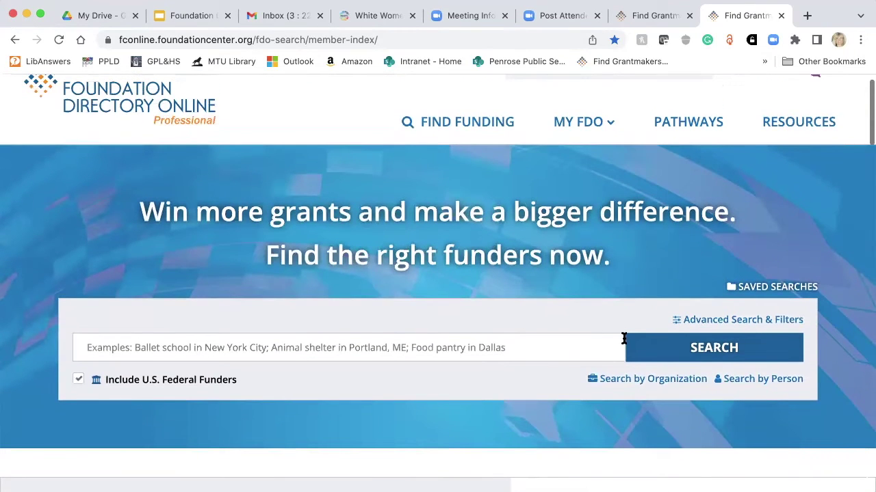
Step: Open the advanced search form and expand its additional filters
{"action": "left_click", "coordinate": [709, 320]}
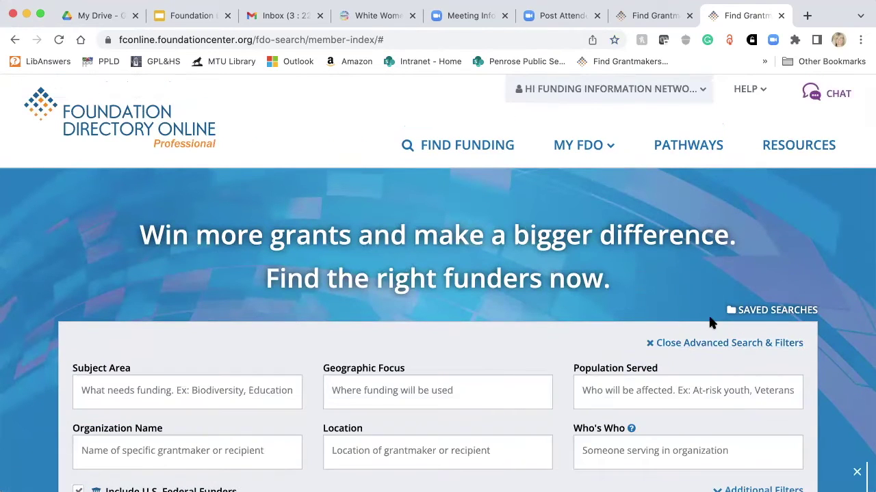
{"action": "scroll", "coordinate": [710, 322], "scroll_direction": "down", "scroll_amount": 2}
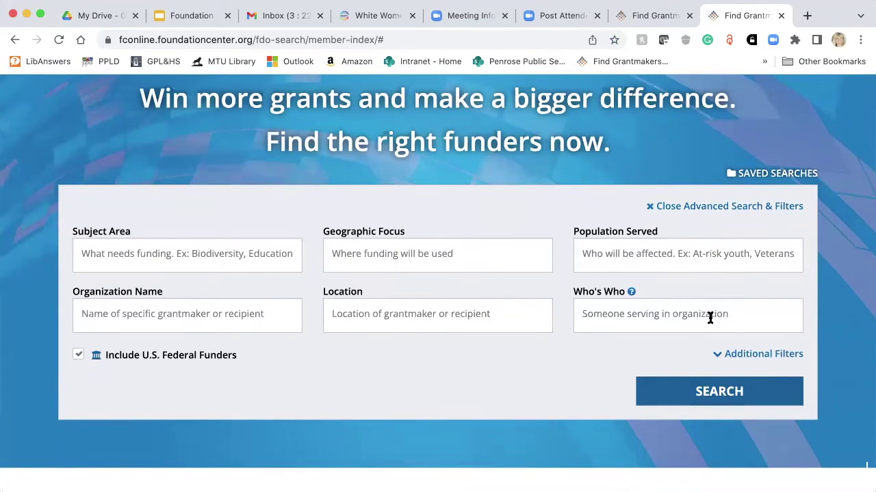
{"action": "left_click", "coordinate": [755, 356]}
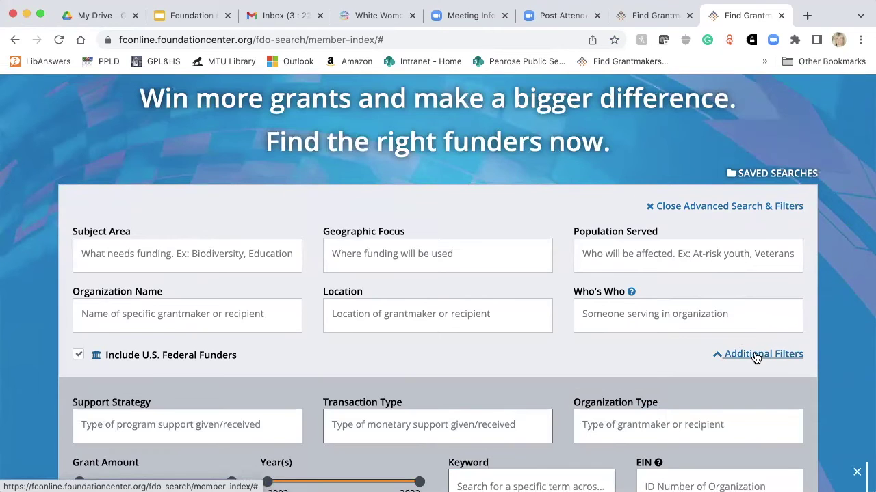
{"action": "scroll", "coordinate": [756, 357], "scroll_direction": "down", "scroll_amount": 3}
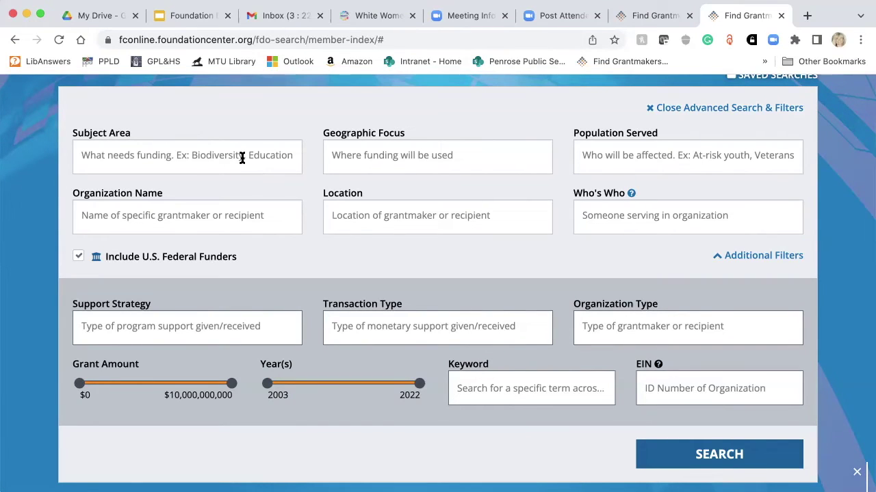
Step: Open the Subject Area choices and review the full range of main categories
{"action": "left_click", "coordinate": [242, 158]}
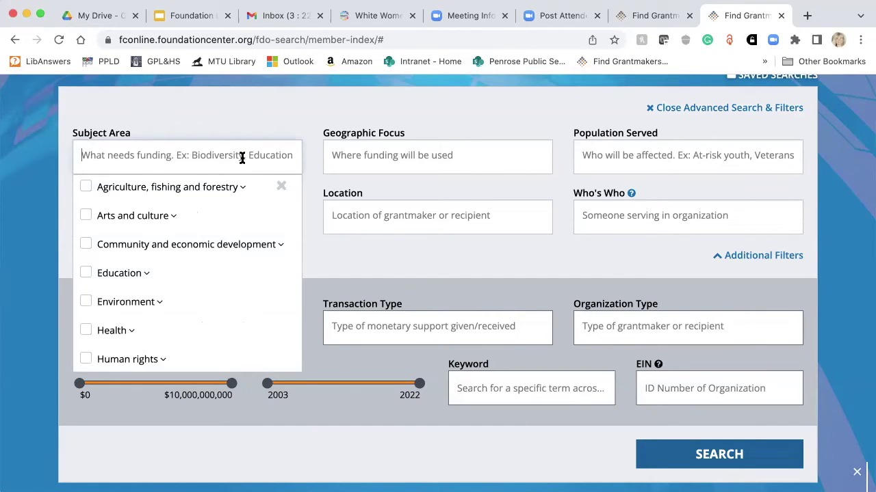
{"action": "scroll", "coordinate": [214, 234], "scroll_direction": "down", "scroll_amount": 1}
{"action": "scroll", "coordinate": [213, 234], "scroll_direction": "down", "scroll_amount": 10}
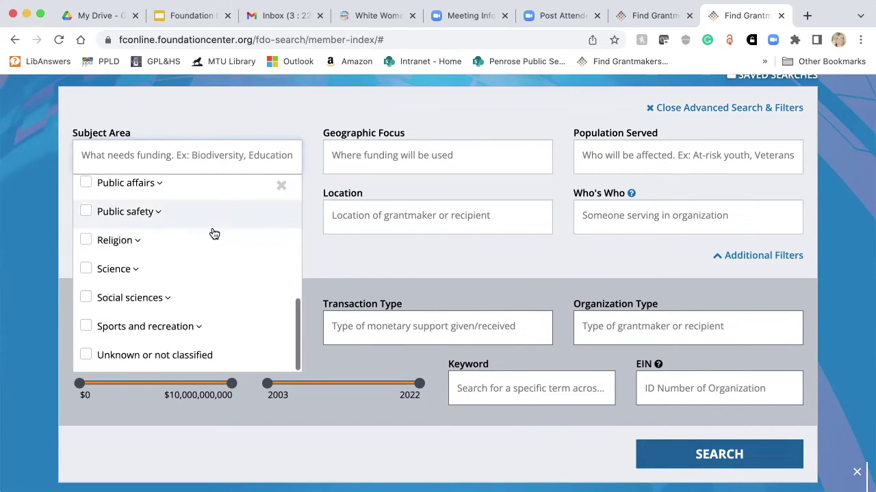
{"action": "scroll", "coordinate": [213, 234], "scroll_direction": "up", "scroll_amount": 5}
{"action": "scroll", "coordinate": [213, 234], "scroll_direction": "up", "scroll_amount": 4}
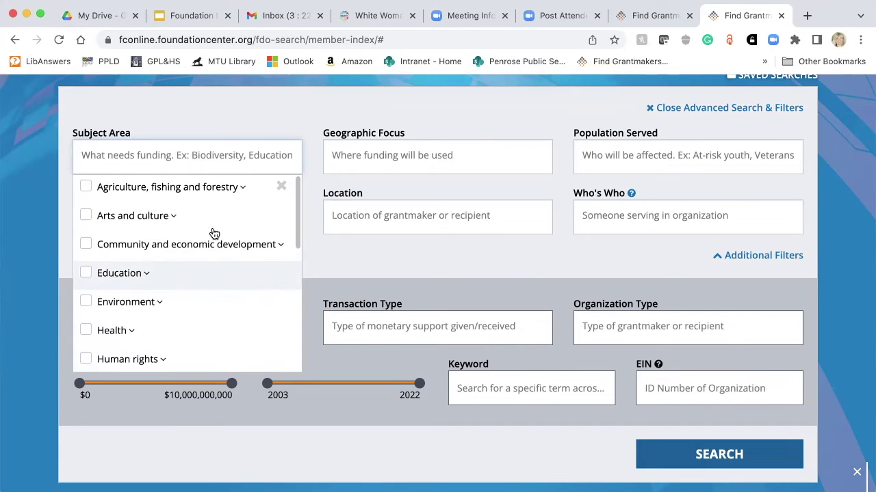
Step: Expand the Arts and culture category and inspect the subtopics under Cultural awareness, collapsing them again
{"action": "left_click", "coordinate": [174, 217]}
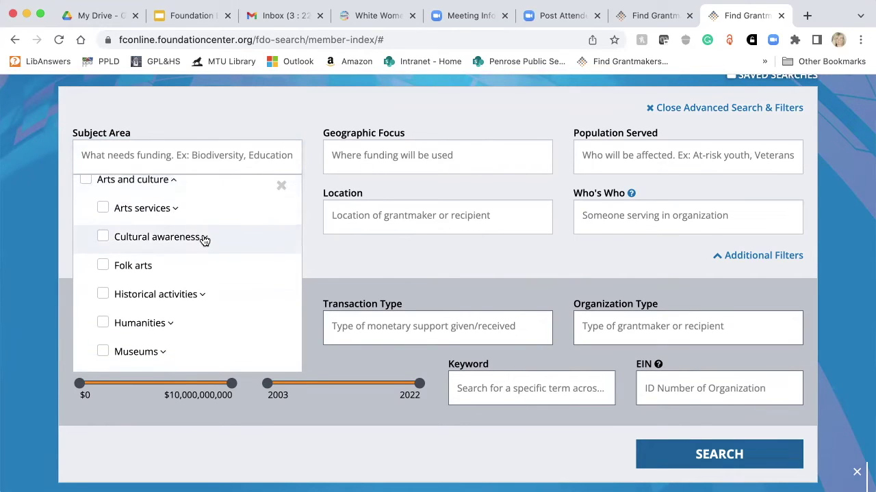
{"action": "left_click", "coordinate": [203, 239]}
{"action": "scroll", "coordinate": [203, 239], "scroll_direction": "down", "scroll_amount": 1}
{"action": "scroll", "coordinate": [203, 238], "scroll_direction": "up", "scroll_amount": 1}
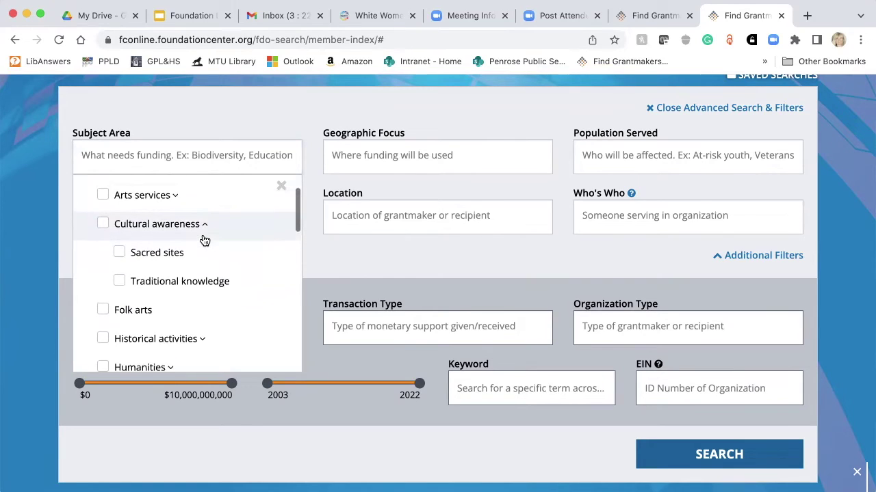
{"action": "left_click", "coordinate": [204, 243]}
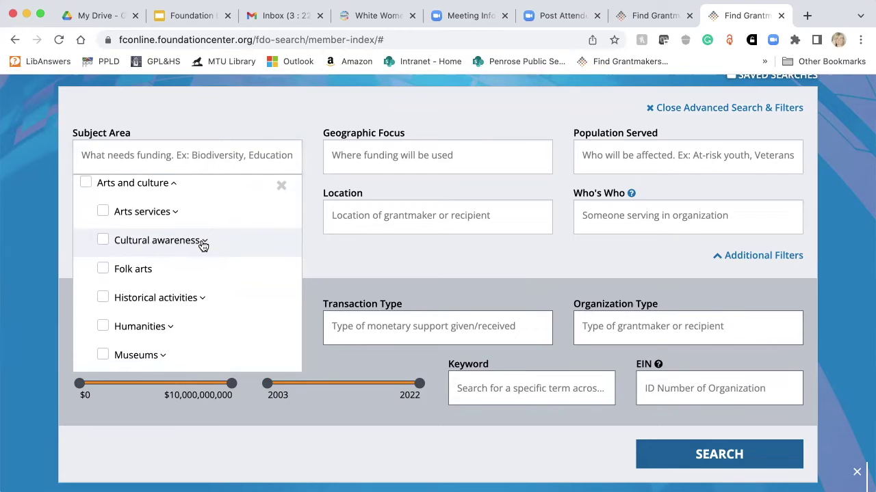
{"action": "scroll", "coordinate": [115, 244], "scroll_direction": "up", "scroll_amount": 1}
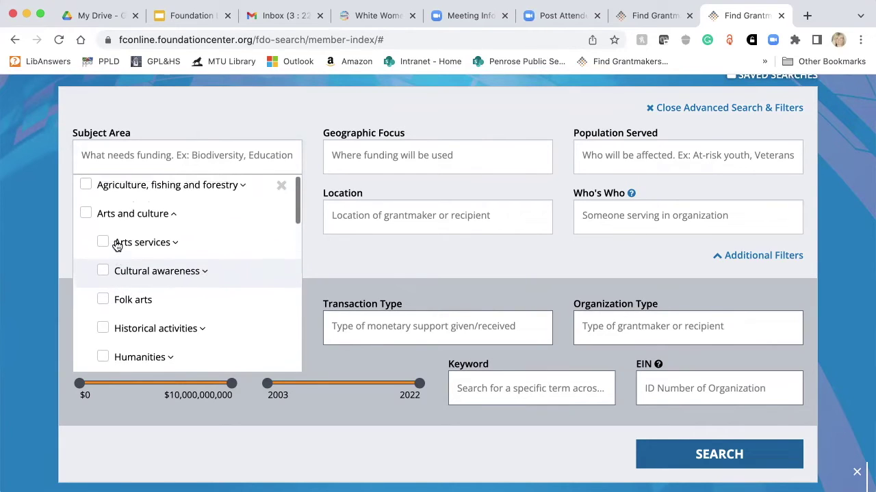
Step: Try the whole Arts and culture category as the subject area, and replace it with only Arts services
{"action": "left_click", "coordinate": [86, 215]}
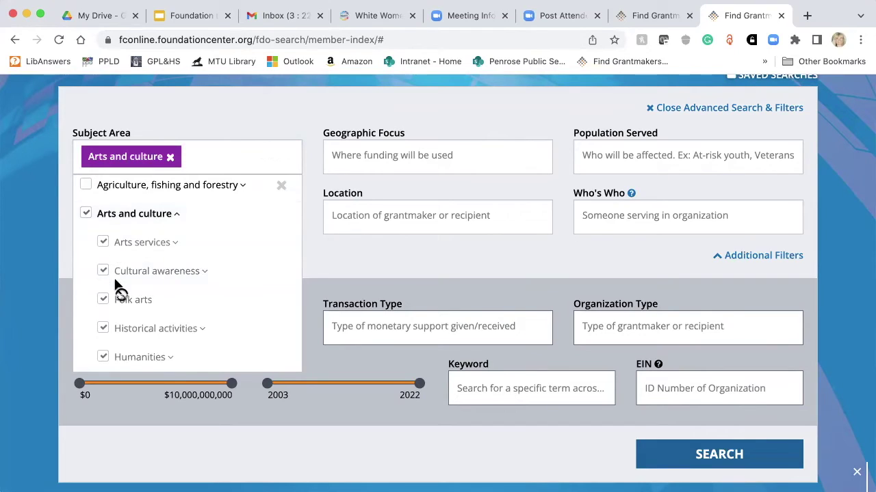
{"action": "scroll", "coordinate": [118, 287], "scroll_direction": "down", "scroll_amount": 5}
{"action": "scroll", "coordinate": [117, 287], "scroll_direction": "up", "scroll_amount": 5}
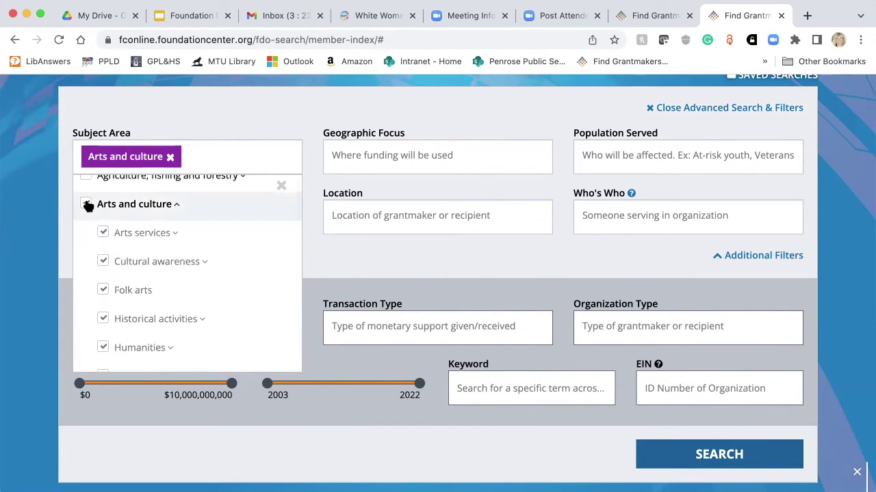
{"action": "left_click", "coordinate": [86, 204]}
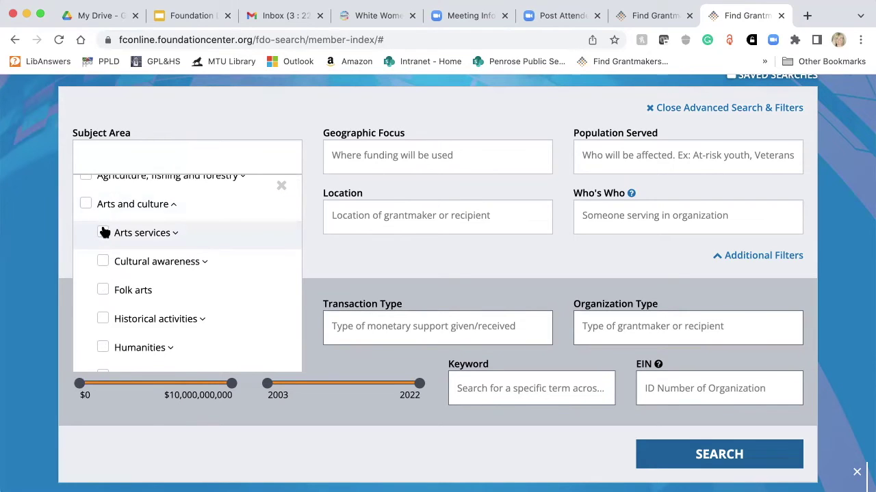
{"action": "left_click", "coordinate": [103, 233]}
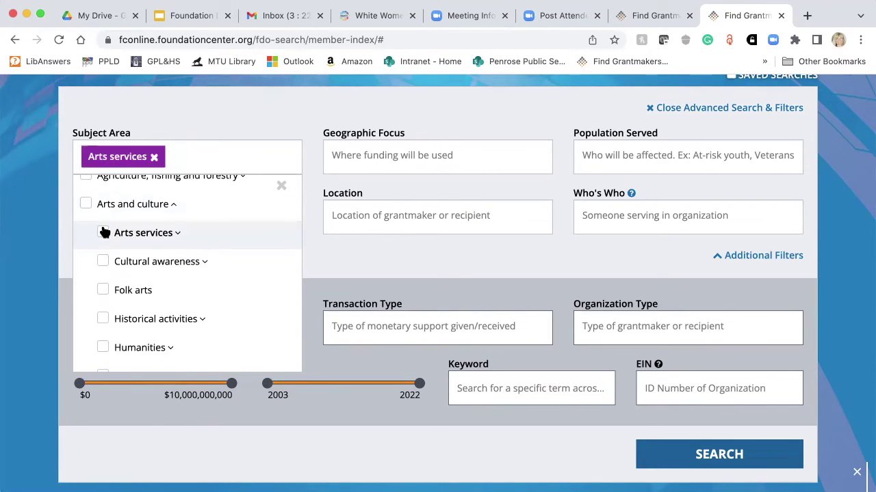
Step: Inspect the subtopics under Arts services, remove it from the Subject Area selection, and collapse its list
{"action": "left_click", "coordinate": [177, 233]}
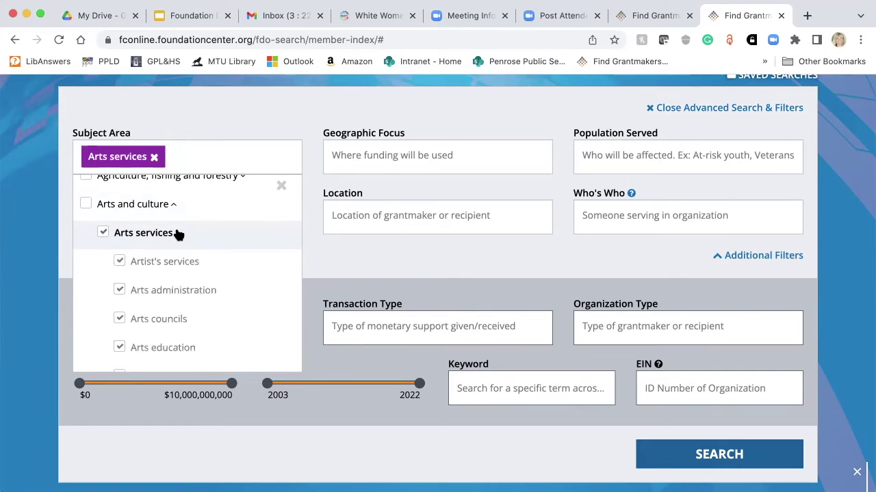
{"action": "scroll", "coordinate": [176, 274], "scroll_direction": "down", "scroll_amount": 3}
{"action": "scroll", "coordinate": [176, 273], "scroll_direction": "up", "scroll_amount": 3}
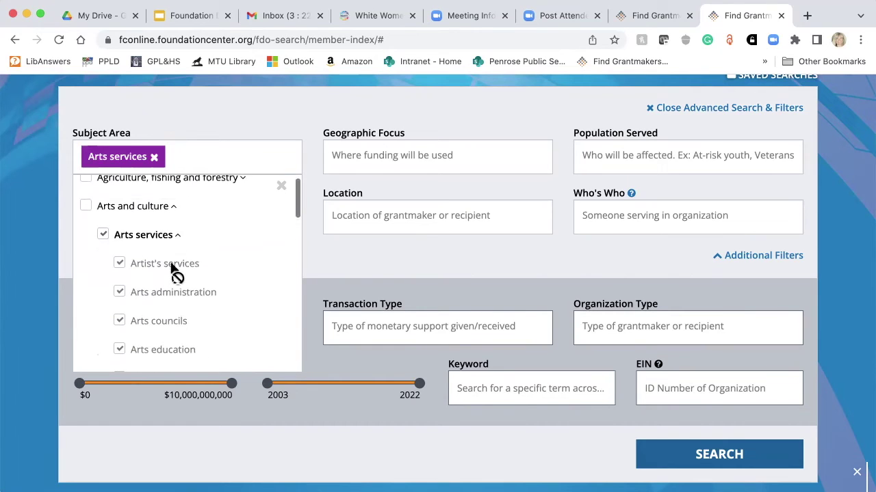
{"action": "left_click", "coordinate": [104, 239]}
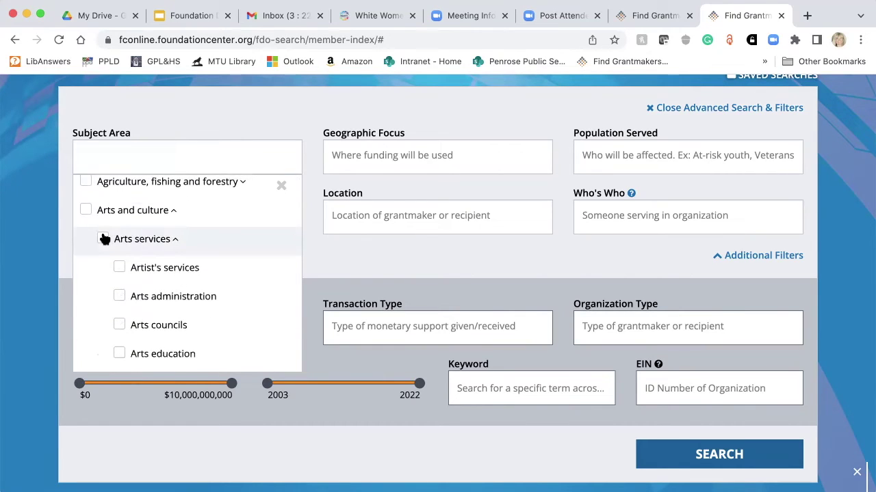
{"action": "left_click", "coordinate": [176, 240]}
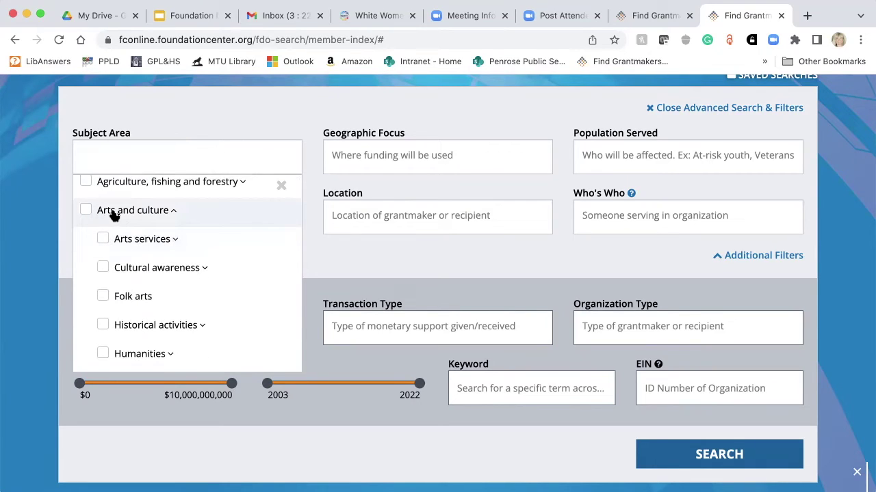
Step: Search the Geographic Focus choices for "color", review the range of Colorado counties, cities and districts, and clear the entry
{"action": "left_click", "coordinate": [375, 160]}
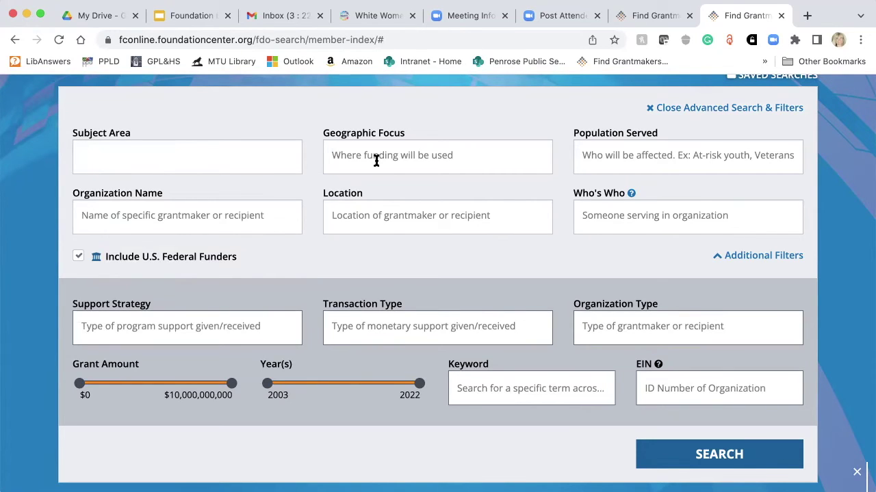
{"action": "type", "text": "color"}
{"action": "scroll", "coordinate": [397, 198], "scroll_direction": "down", "scroll_amount": 1}
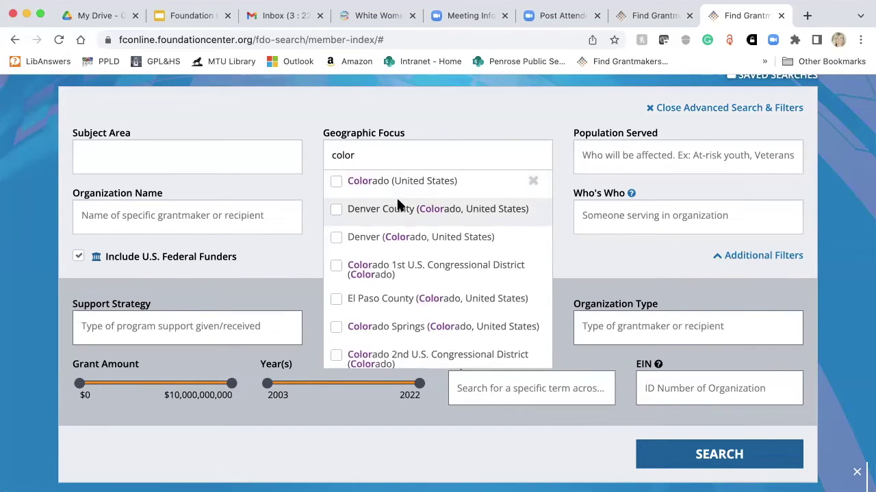
{"action": "scroll", "coordinate": [396, 203], "scroll_direction": "down", "scroll_amount": 5}
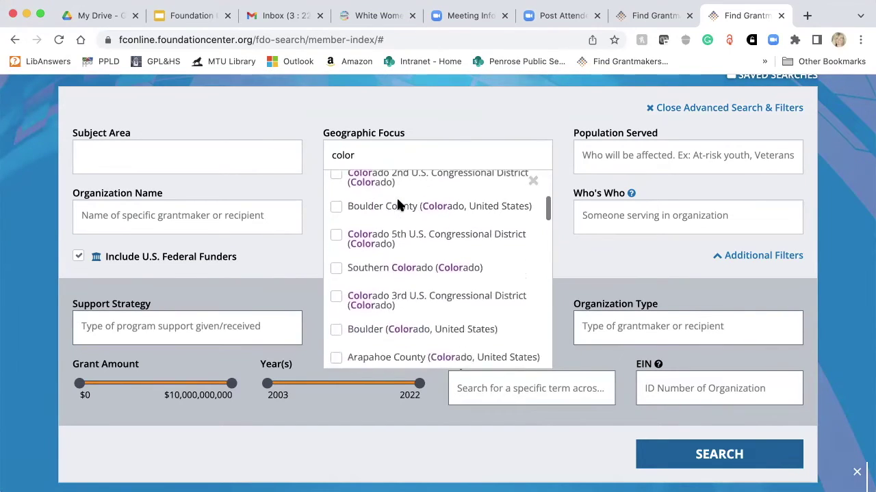
{"action": "scroll", "coordinate": [397, 204], "scroll_direction": "down", "scroll_amount": 6}
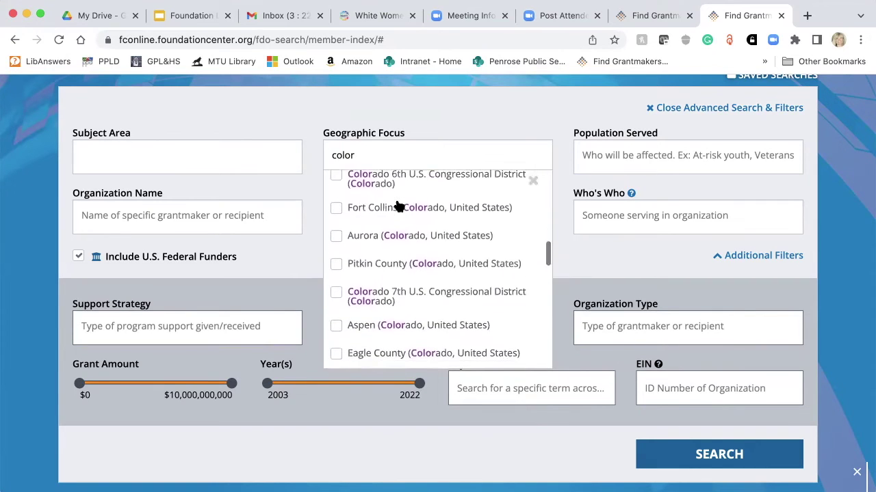
{"action": "scroll", "coordinate": [399, 207], "scroll_direction": "down", "scroll_amount": 2}
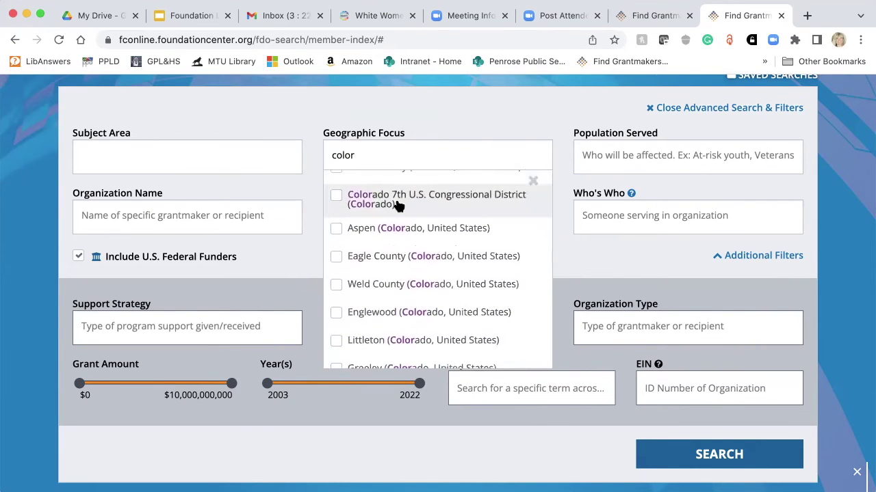
{"action": "scroll", "coordinate": [398, 205], "scroll_direction": "down", "scroll_amount": 3}
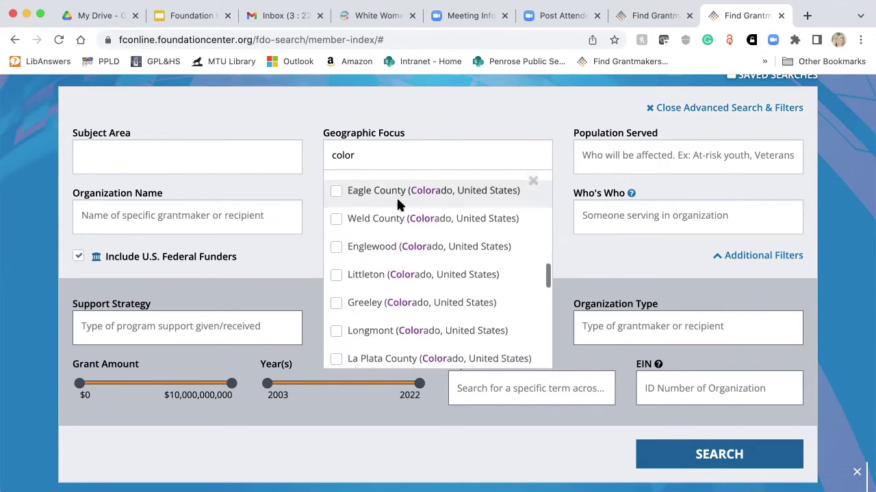
{"action": "scroll", "coordinate": [399, 205], "scroll_direction": "down", "scroll_amount": 6}
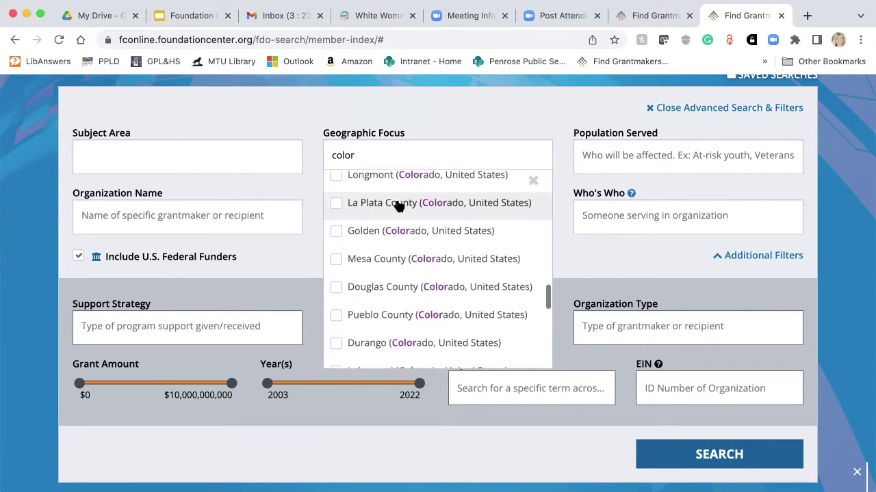
{"action": "scroll", "coordinate": [399, 205], "scroll_direction": "down", "scroll_amount": 9}
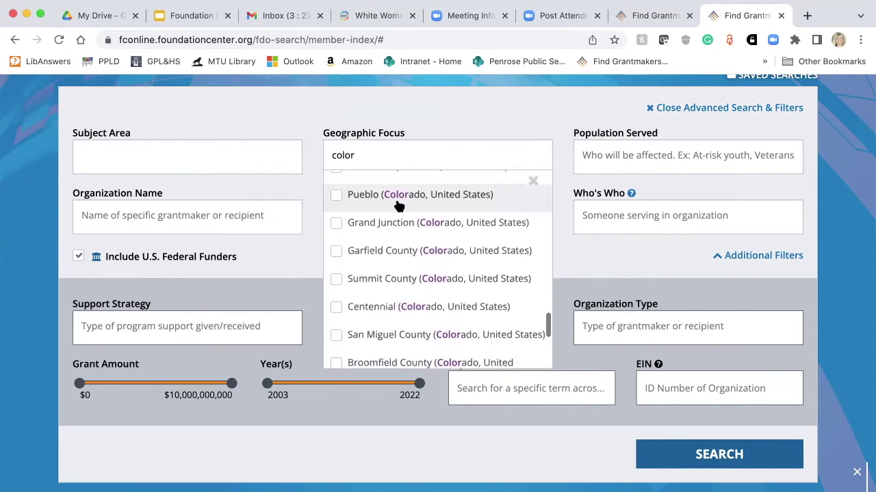
{"action": "scroll", "coordinate": [399, 205], "scroll_direction": "down", "scroll_amount": 10}
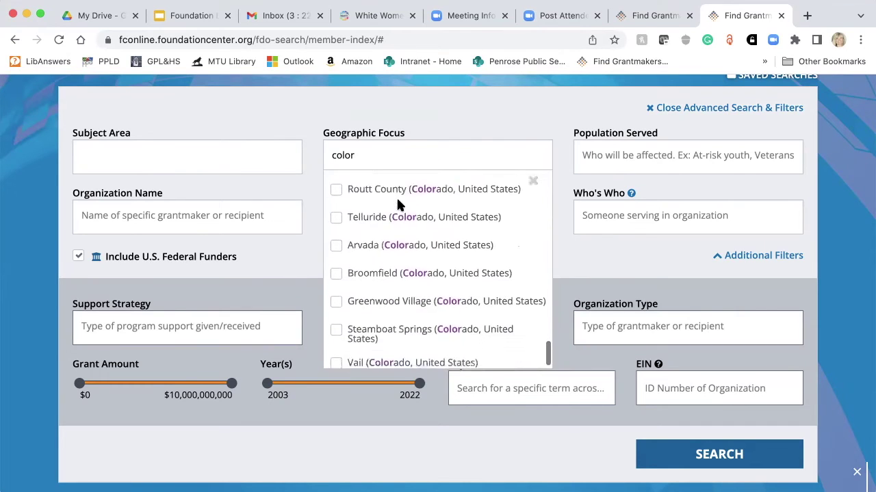
{"action": "scroll", "coordinate": [396, 197], "scroll_direction": "up", "scroll_amount": 20}
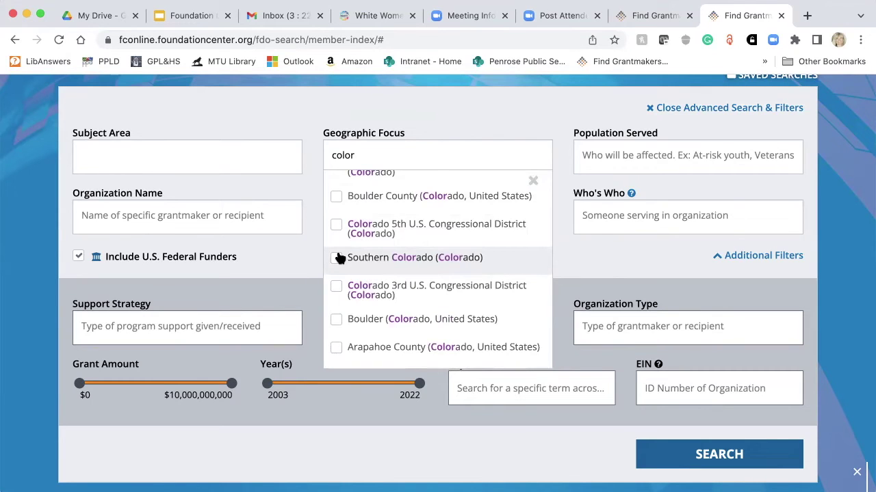
{"action": "key", "text": "BackSpace"}
{"action": "key", "text": "BackSpace"}
{"action": "key", "text": "BackSpace"}
{"action": "key", "text": "BackSpace"}
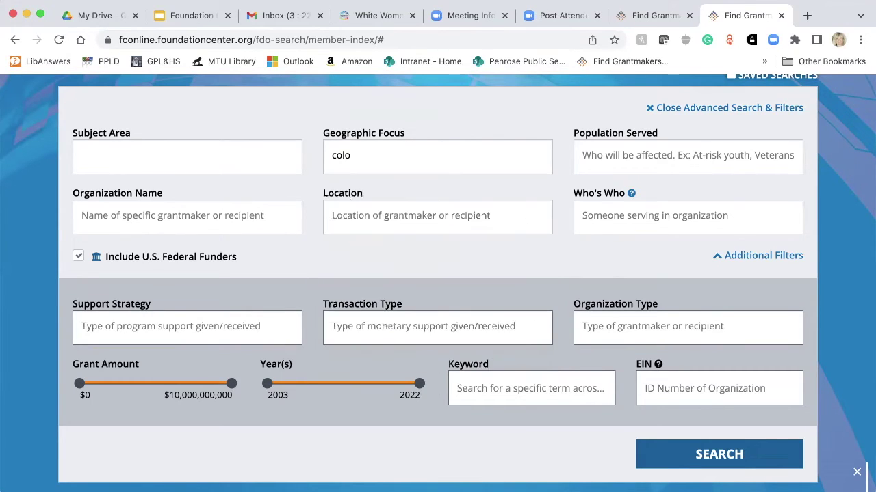
{"action": "key", "text": "BackSpace"}
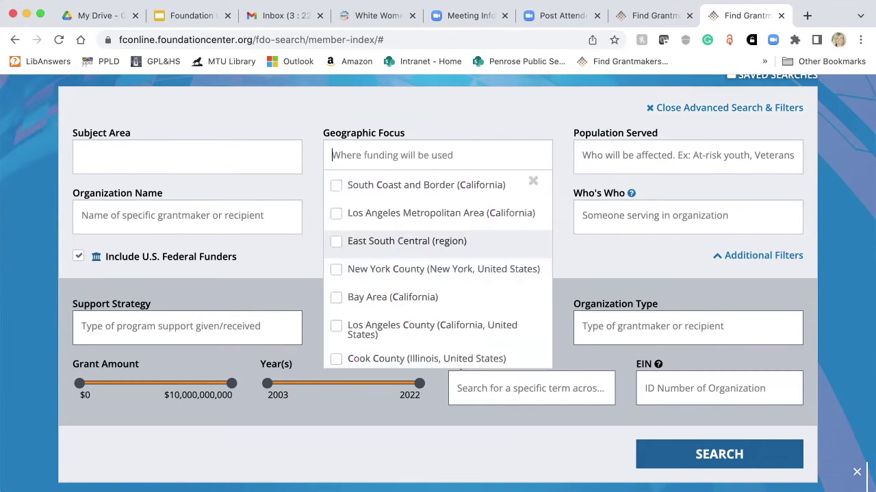
Step: Search the Subject Area choices for "animal" and select Animal welfare with all its subtopics
{"action": "left_click", "coordinate": [184, 158]}
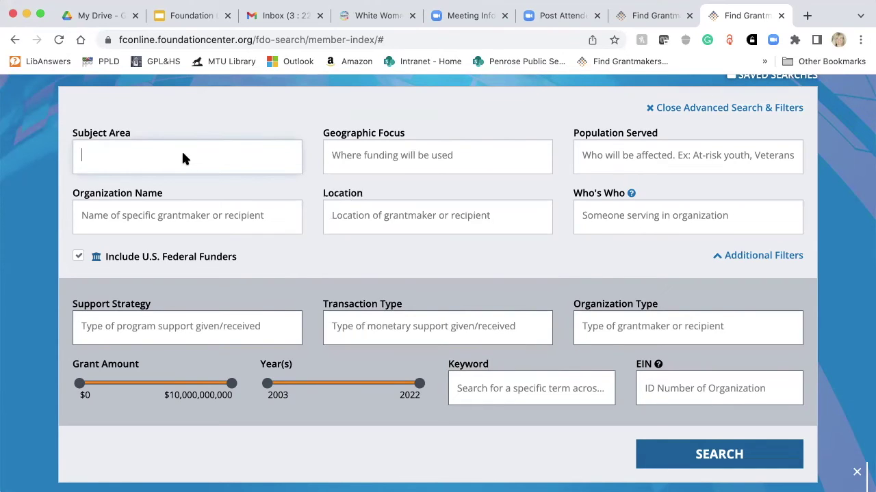
{"action": "type", "text": "animal"}
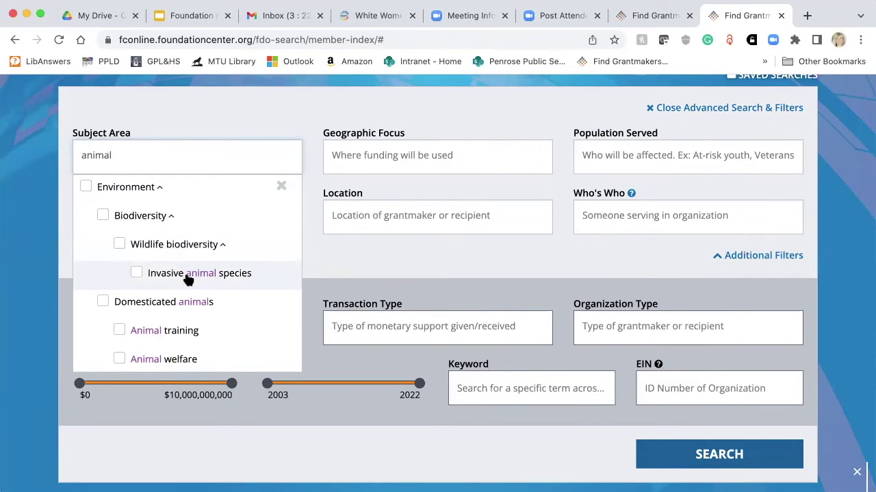
{"action": "scroll", "coordinate": [188, 279], "scroll_direction": "down", "scroll_amount": 3}
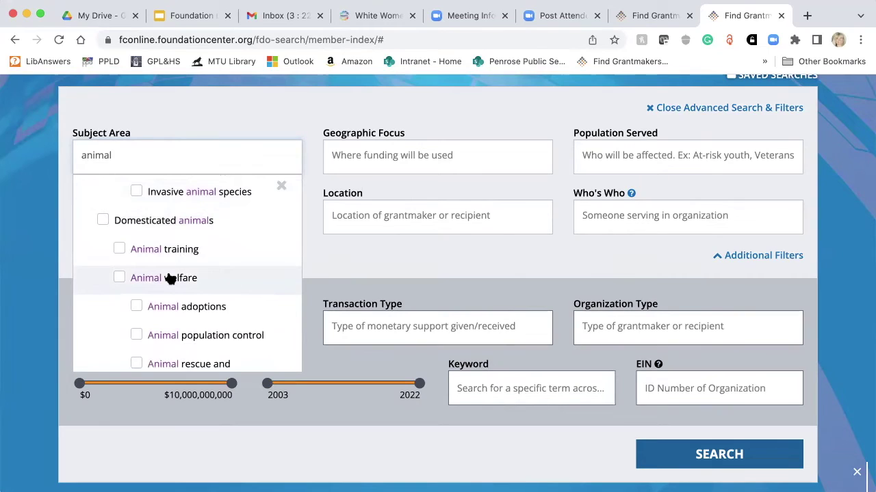
{"action": "scroll", "coordinate": [169, 279], "scroll_direction": "down", "scroll_amount": 2}
{"action": "scroll", "coordinate": [170, 279], "scroll_direction": "down", "scroll_amount": 2}
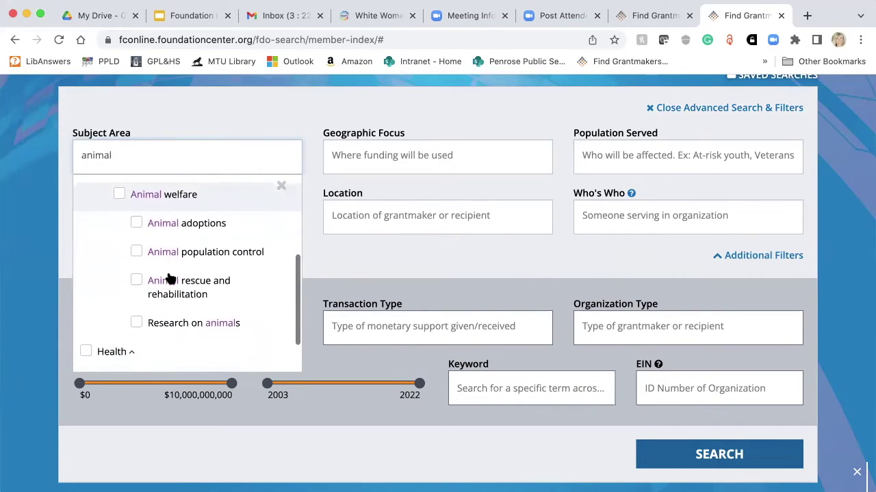
{"action": "scroll", "coordinate": [171, 279], "scroll_direction": "up", "scroll_amount": 1}
{"action": "scroll", "coordinate": [171, 279], "scroll_direction": "up", "scroll_amount": 1}
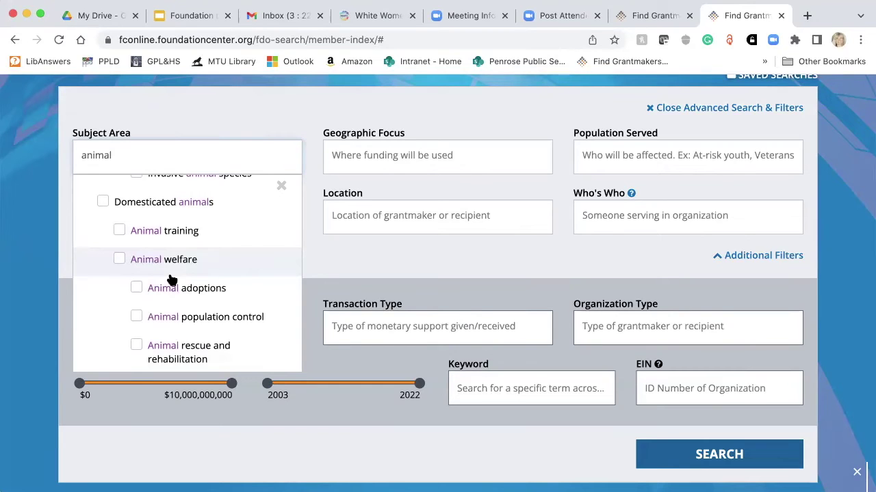
{"action": "left_click", "coordinate": [120, 259]}
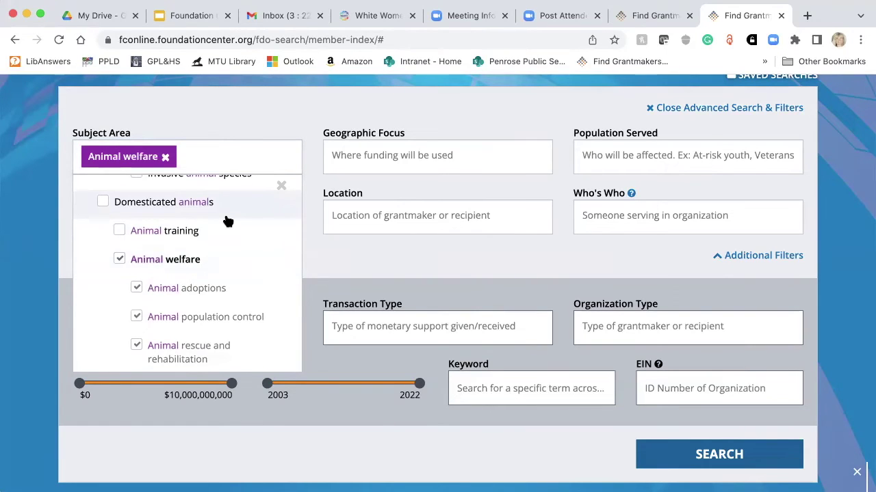
Step: Set the Geographic Focus to El Paso County (Colorado, United States)
{"action": "left_click", "coordinate": [383, 155]}
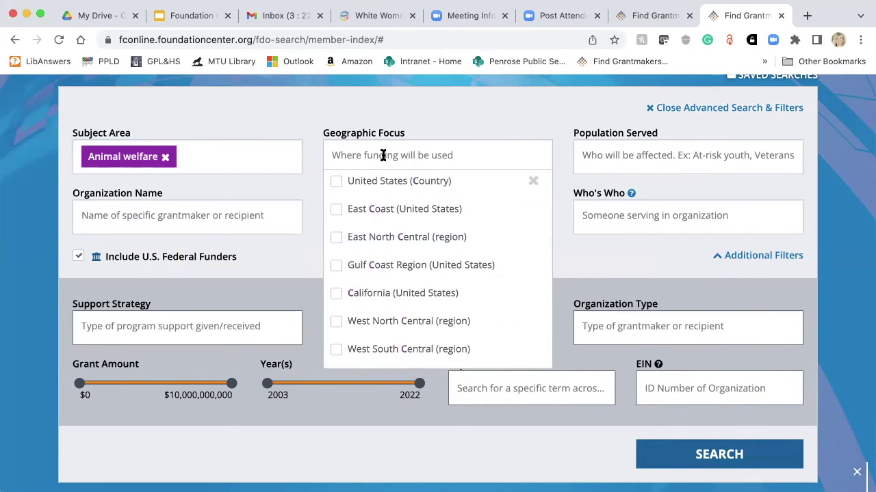
{"action": "type", "text": "el"}
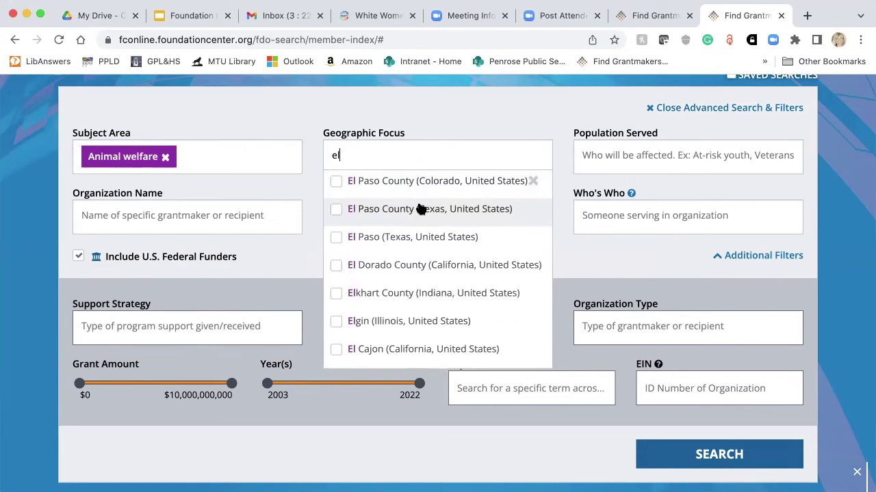
{"action": "left_click", "coordinate": [336, 180]}
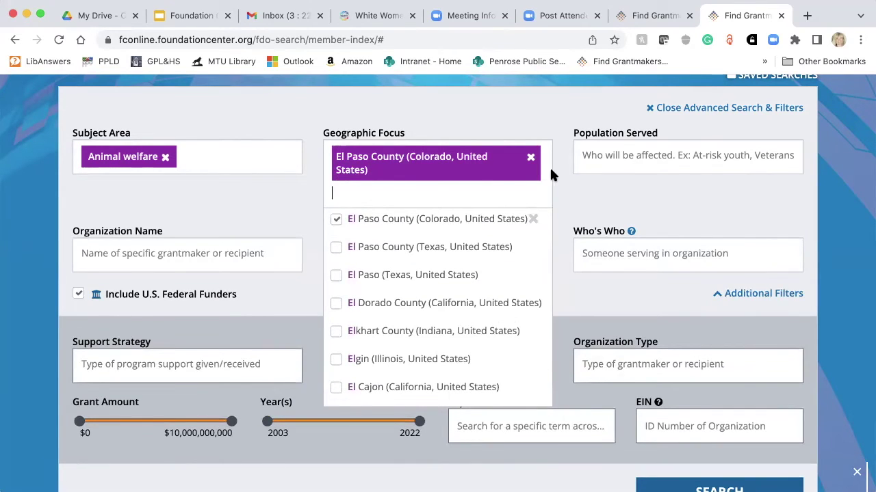
Step: Review the Population Served categories, inspecting the groups under Social and economic status and At-risk youth, and collapse them again
{"action": "left_click", "coordinate": [607, 163]}
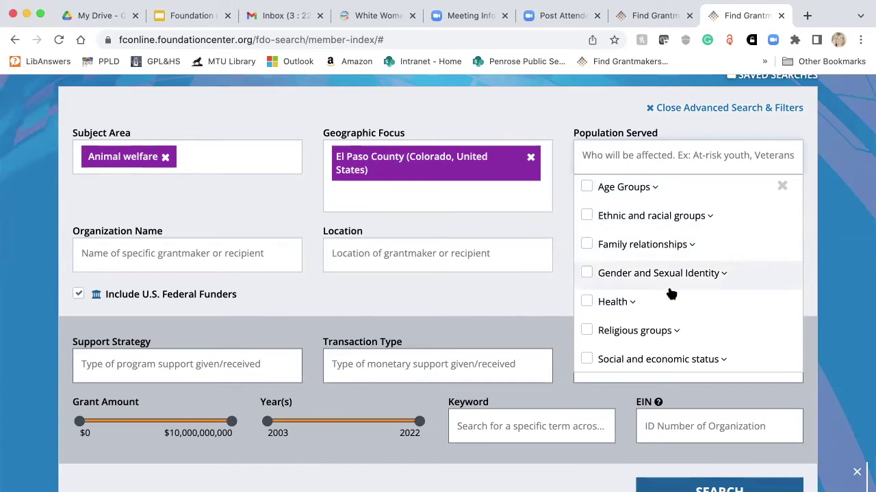
{"action": "scroll", "coordinate": [669, 296], "scroll_direction": "down", "scroll_amount": 1}
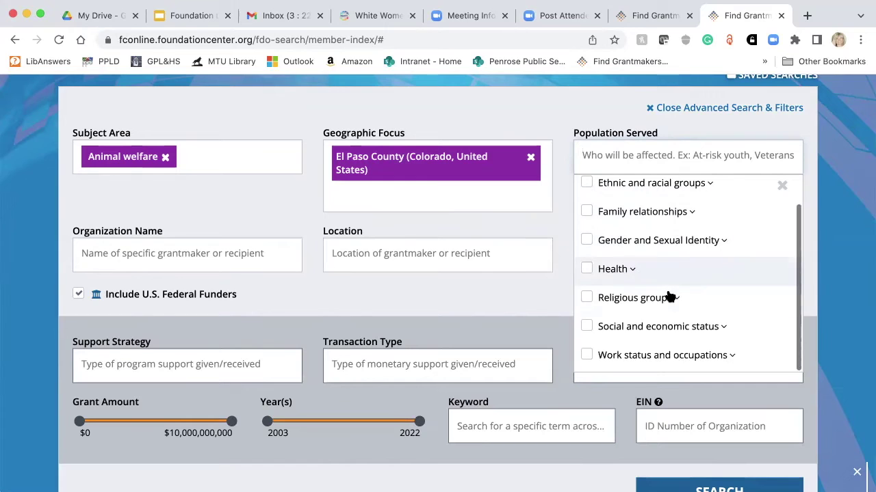
{"action": "left_click", "coordinate": [723, 328]}
{"action": "scroll", "coordinate": [724, 332], "scroll_direction": "down", "scroll_amount": 3}
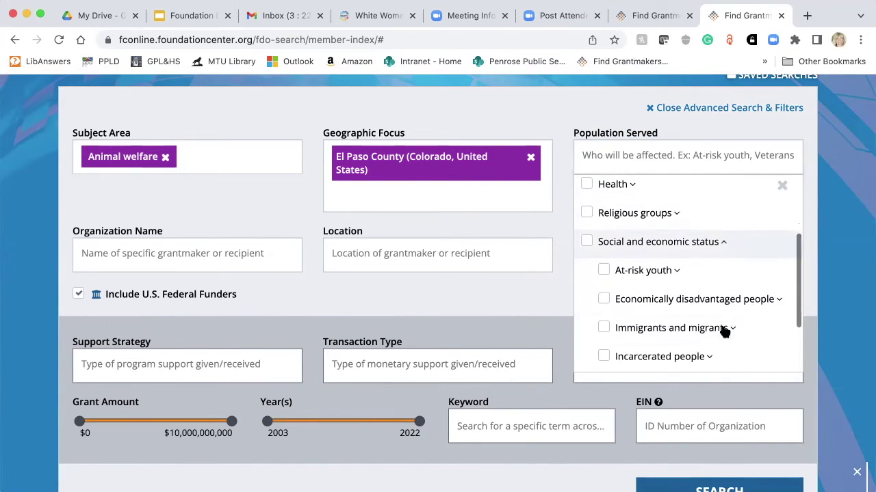
{"action": "scroll", "coordinate": [724, 331], "scroll_direction": "down", "scroll_amount": 2}
{"action": "scroll", "coordinate": [724, 331], "scroll_direction": "up", "scroll_amount": 3}
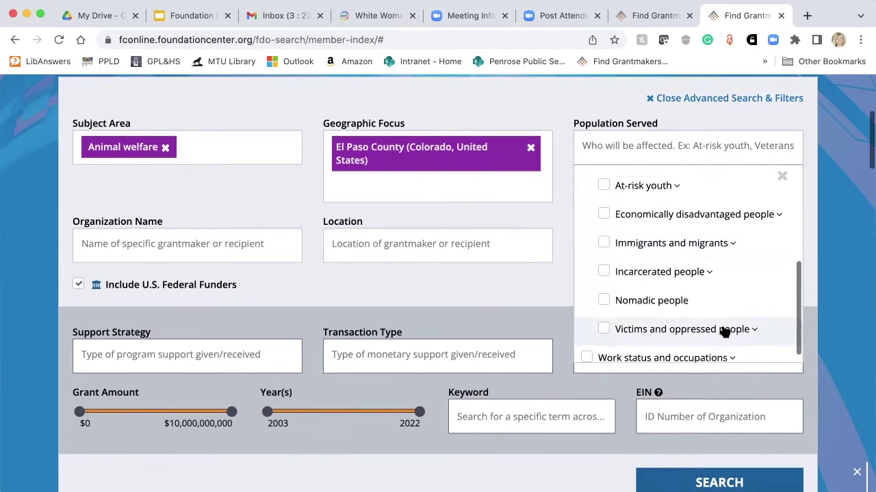
{"action": "scroll", "coordinate": [724, 333], "scroll_direction": "up", "scroll_amount": 1}
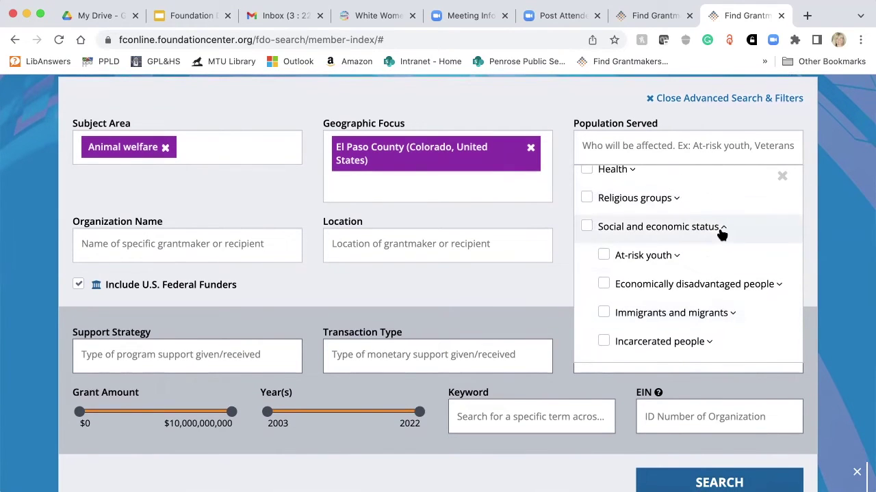
{"action": "left_click", "coordinate": [675, 256]}
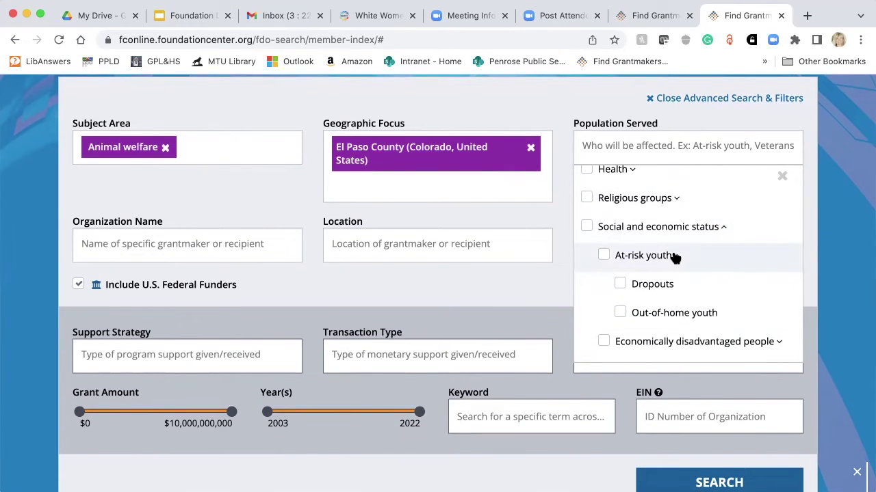
{"action": "left_click", "coordinate": [675, 256]}
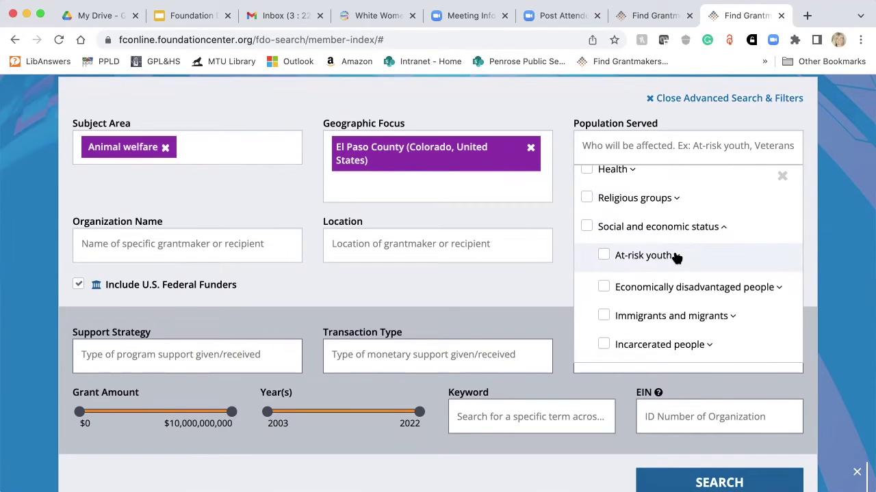
{"action": "left_click", "coordinate": [723, 229]}
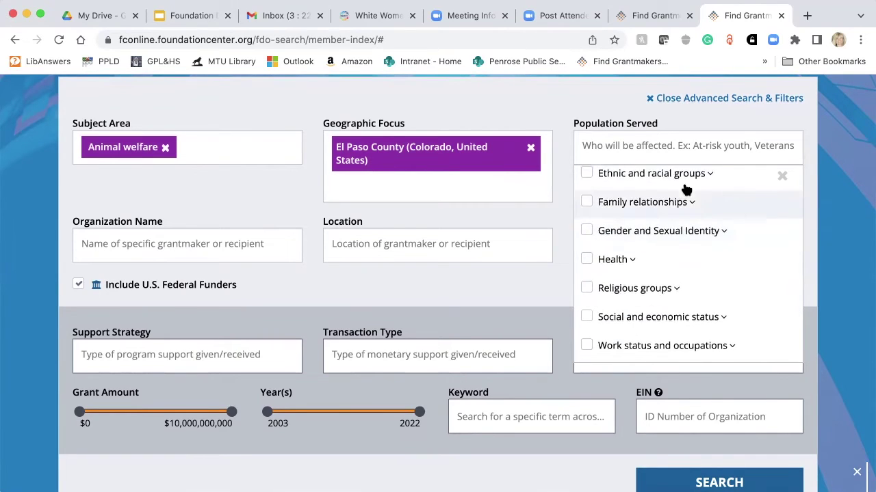
Step: Search the Population Served choices for "home" and clear the entry
{"action": "left_click", "coordinate": [660, 146]}
{"action": "type", "text": "home"}
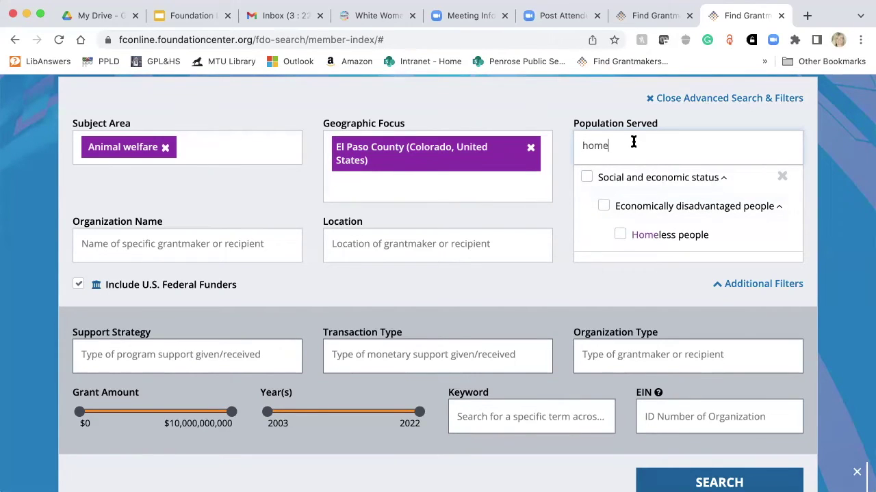
{"action": "key", "text": "BackSpace"}
{"action": "key", "text": "BackSpace"}
{"action": "key", "text": "BackSpace"}
{"action": "key", "text": "BackSpace"}
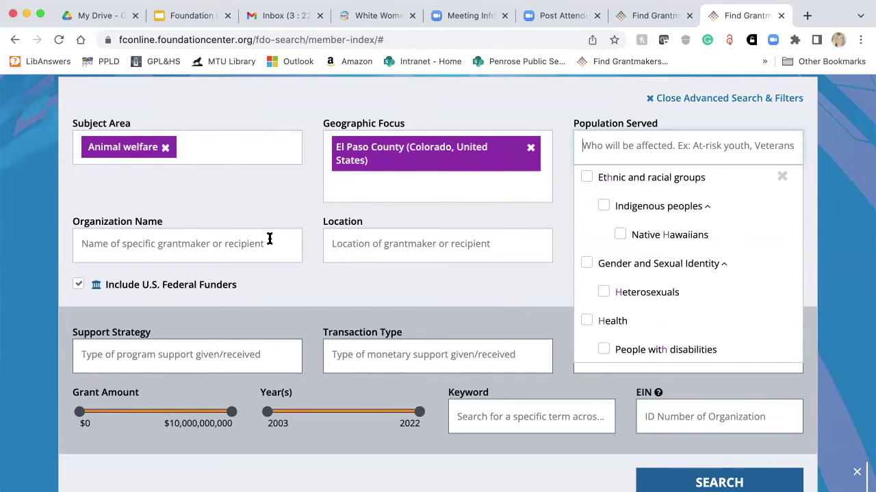
Step: Search the Support Strategy choices for "vol" and select Volunteer development
{"action": "left_click", "coordinate": [299, 272]}
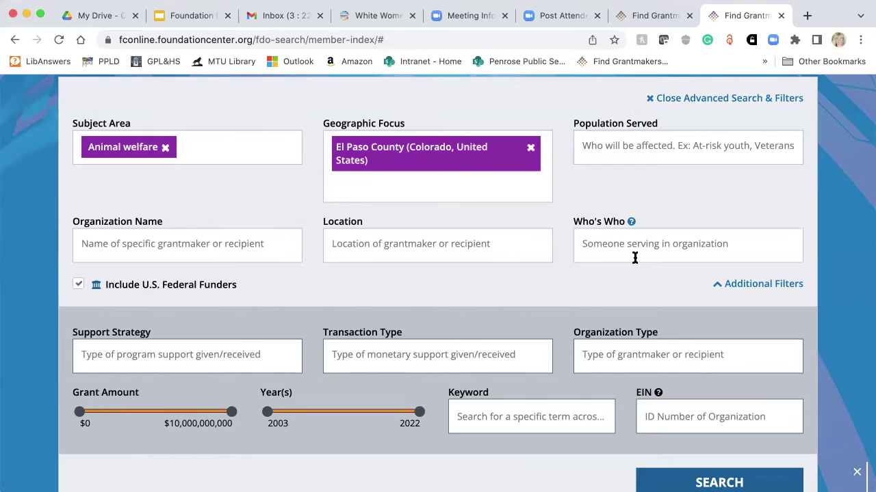
{"action": "scroll", "coordinate": [635, 257], "scroll_direction": "down", "scroll_amount": 1}
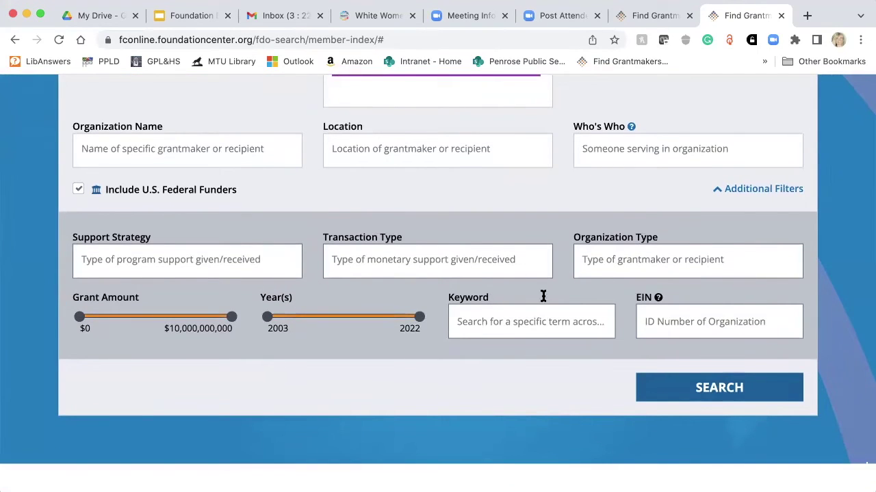
{"action": "left_click", "coordinate": [151, 264]}
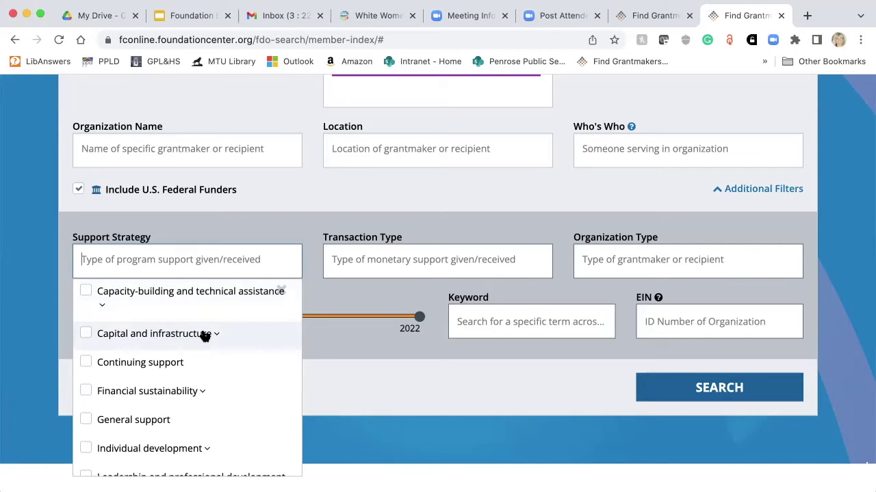
{"action": "scroll", "coordinate": [205, 335], "scroll_direction": "down", "scroll_amount": 1}
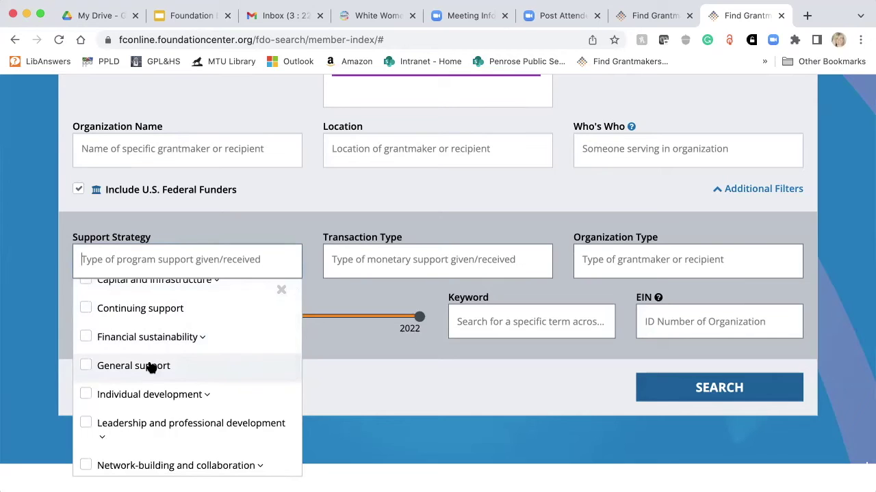
{"action": "scroll", "coordinate": [150, 367], "scroll_direction": "down", "scroll_amount": 5}
{"action": "scroll", "coordinate": [150, 367], "scroll_direction": "down", "scroll_amount": 1}
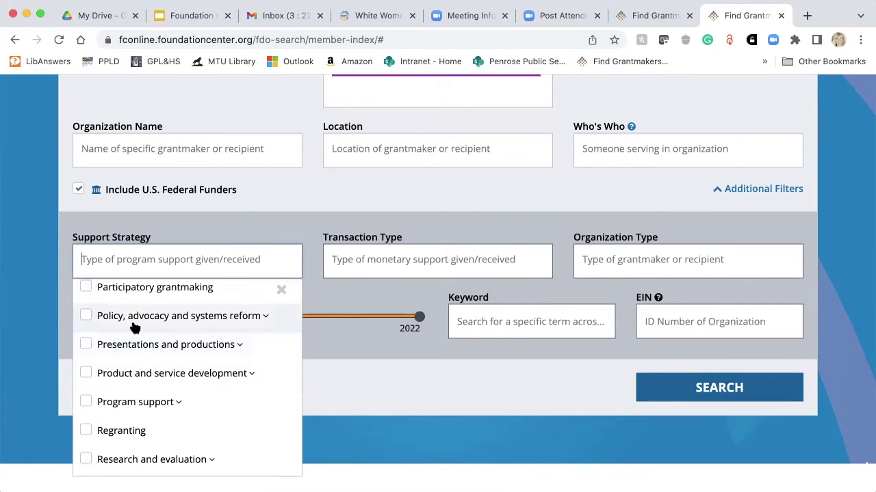
{"action": "type", "text": "vol"}
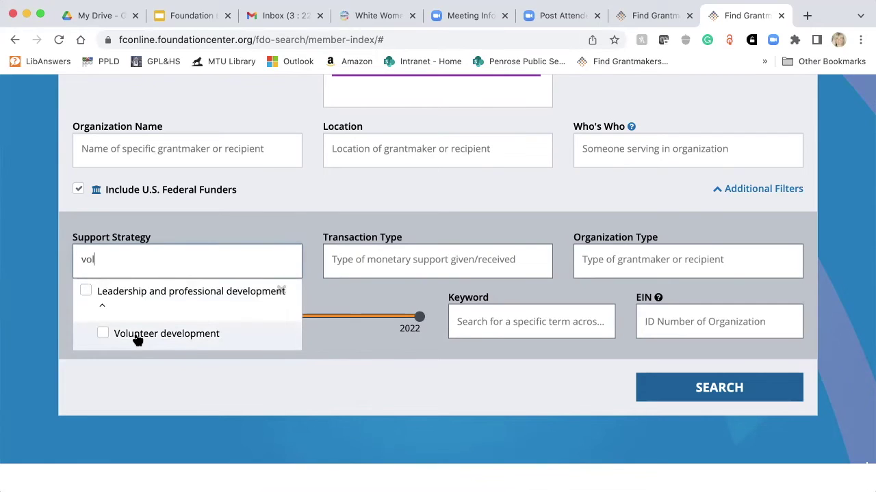
{"action": "left_click", "coordinate": [102, 333]}
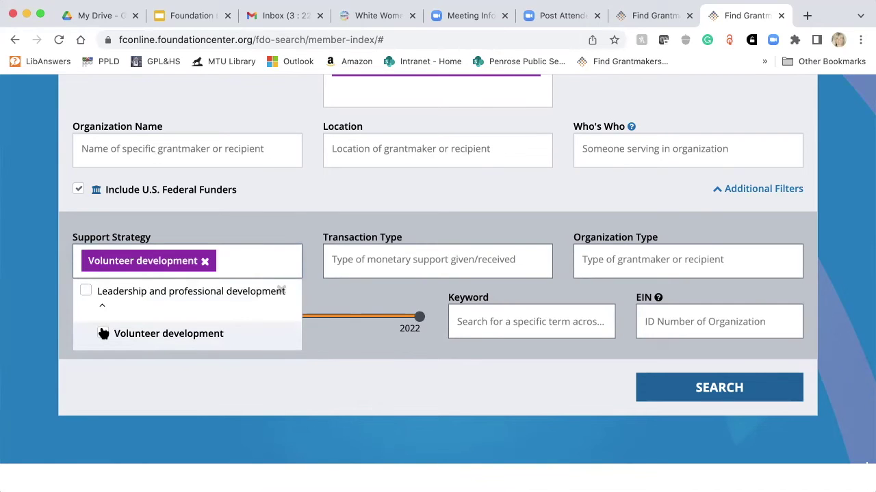
Step: Review the available Transaction Type choices, from cash grants through stock transfers and certificates, without selecting one
{"action": "left_click", "coordinate": [372, 266]}
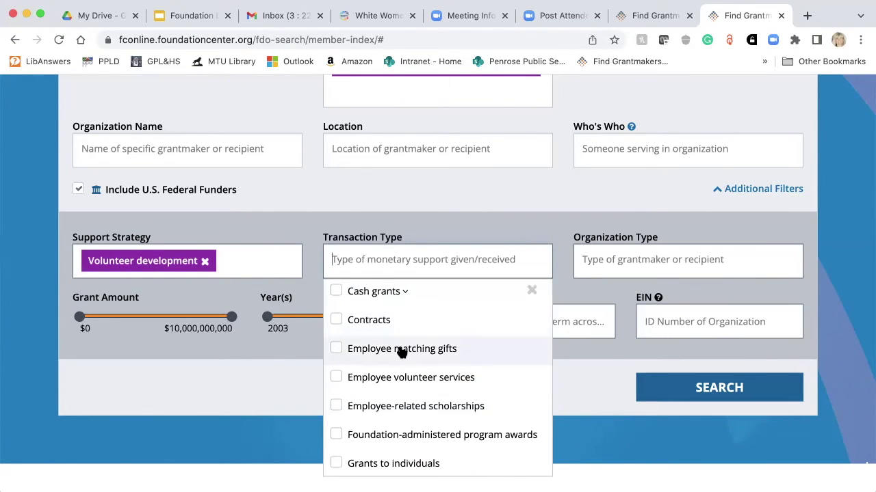
{"action": "scroll", "coordinate": [402, 351], "scroll_direction": "down", "scroll_amount": 2}
{"action": "scroll", "coordinate": [402, 351], "scroll_direction": "down", "scroll_amount": 3}
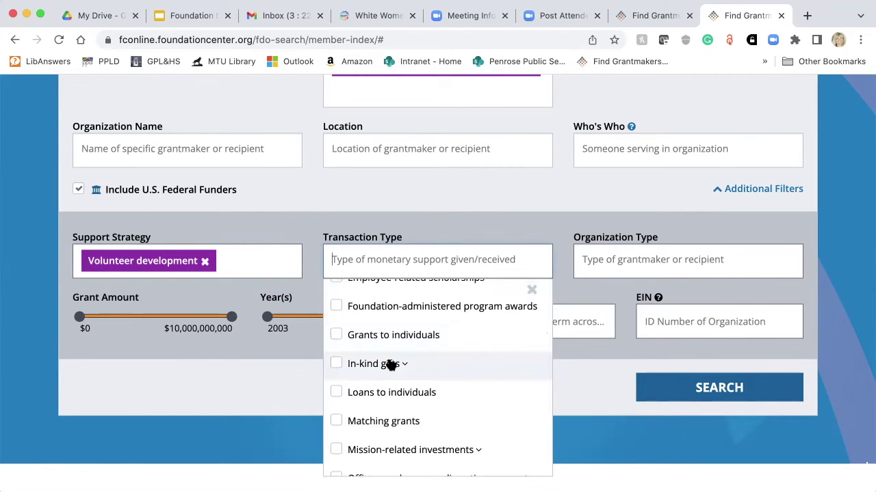
{"action": "scroll", "coordinate": [390, 366], "scroll_direction": "down", "scroll_amount": 1}
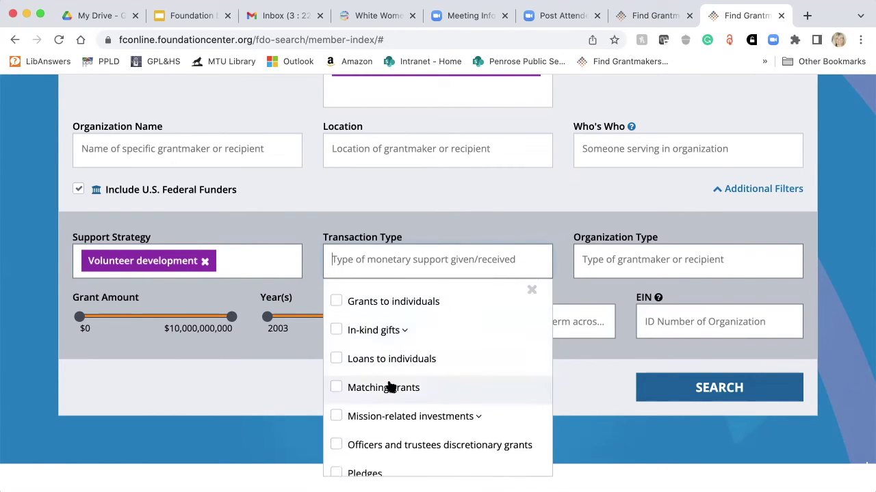
{"action": "scroll", "coordinate": [390, 387], "scroll_direction": "down", "scroll_amount": 4}
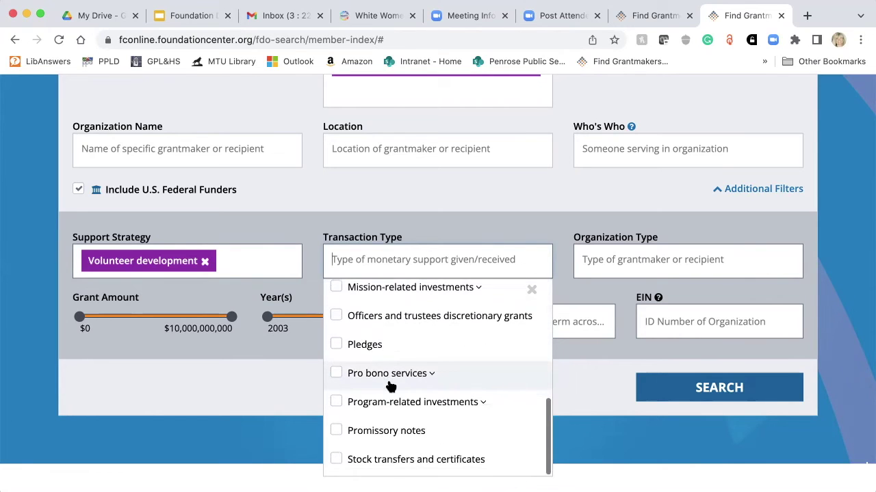
{"action": "scroll", "coordinate": [390, 387], "scroll_direction": "up", "scroll_amount": 8}
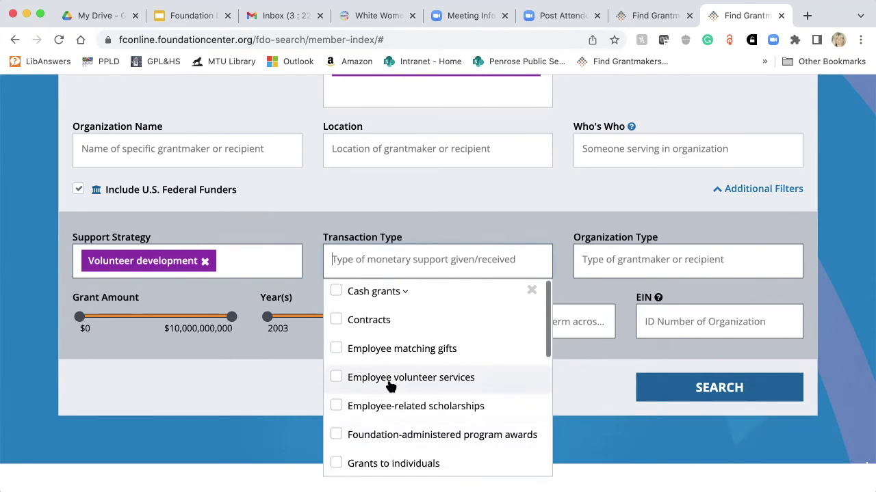
{"action": "scroll", "coordinate": [390, 387], "scroll_direction": "up", "scroll_amount": 1}
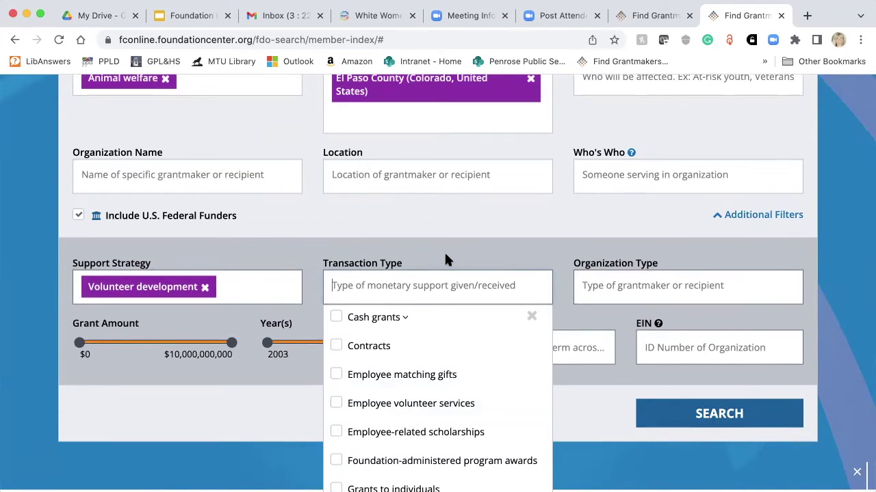
Step: Review the grantmaker and recipient choices under Organization Type, then close the list by moving to the Keyword filter
{"action": "left_click", "coordinate": [589, 289]}
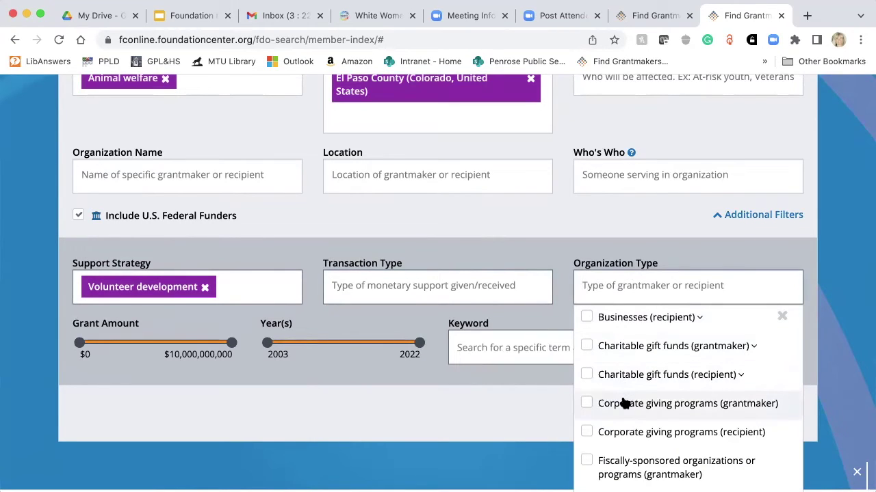
{"action": "scroll", "coordinate": [623, 404], "scroll_direction": "down", "scroll_amount": 3}
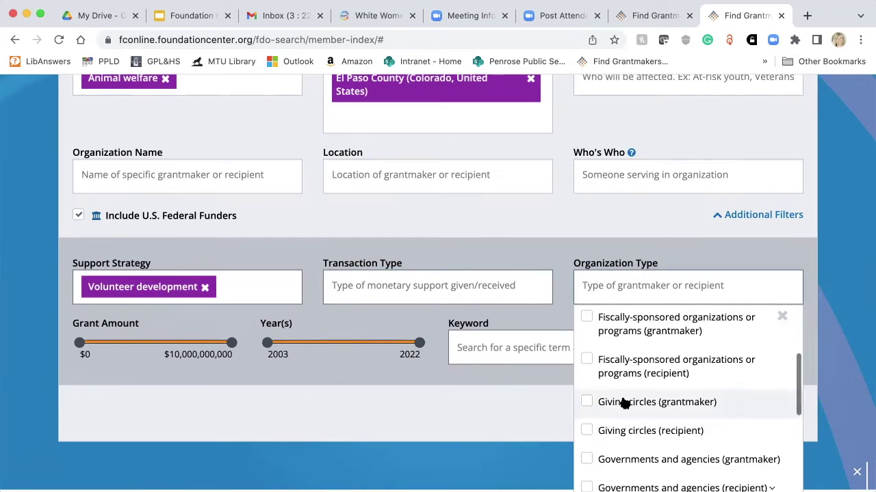
{"action": "scroll", "coordinate": [623, 404], "scroll_direction": "down", "scroll_amount": 3}
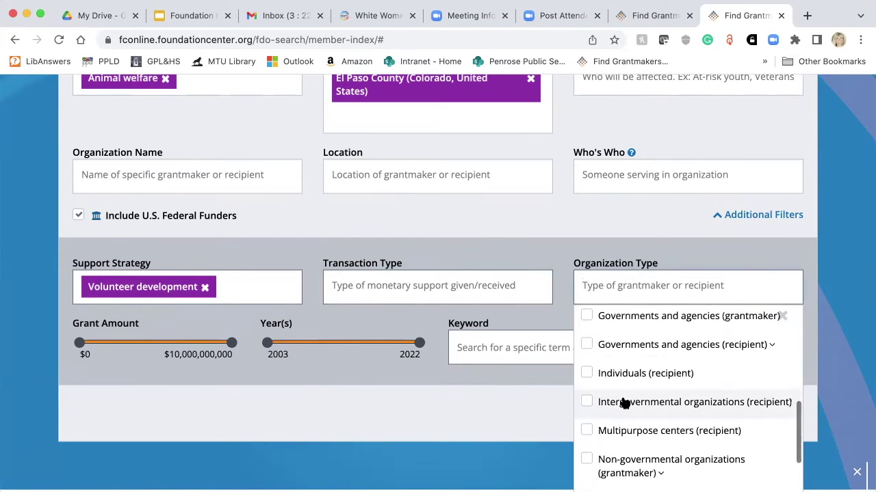
{"action": "scroll", "coordinate": [624, 404], "scroll_direction": "down", "scroll_amount": 4}
{"action": "scroll", "coordinate": [624, 404], "scroll_direction": "down", "scroll_amount": 1}
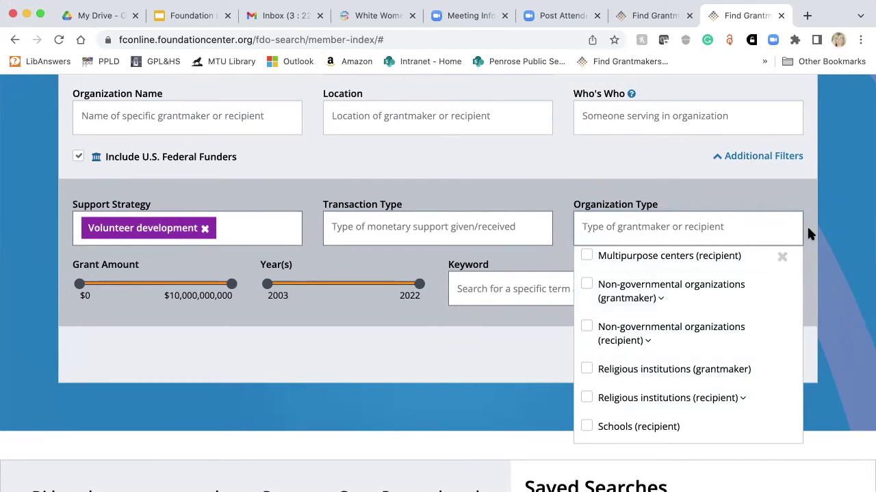
{"action": "left_click", "coordinate": [511, 288]}
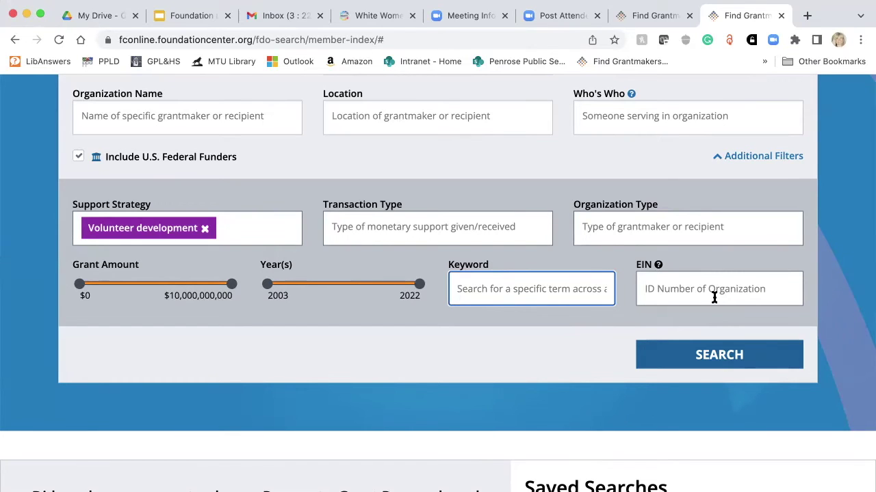
Step: Set the start of the year range to 2017 and run the advanced search
{"action": "scroll", "coordinate": [713, 297], "scroll_direction": "up", "scroll_amount": 3}
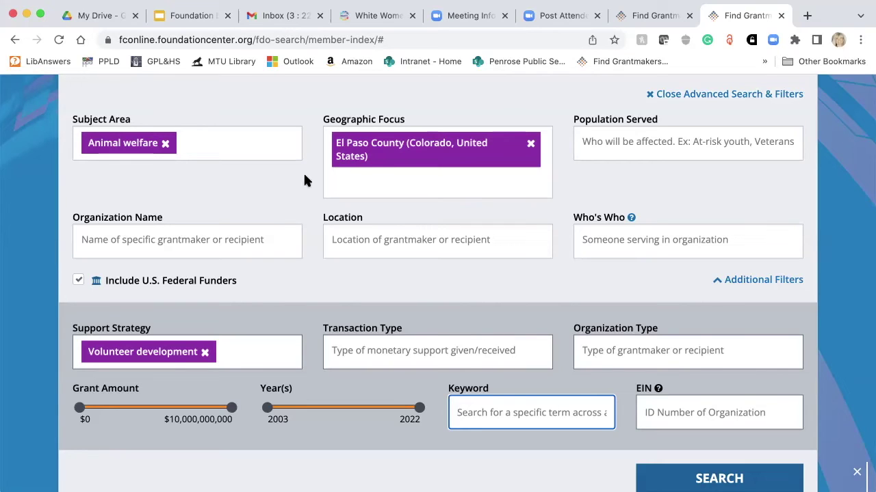
{"action": "mouse_move", "coordinate": [269, 420]}
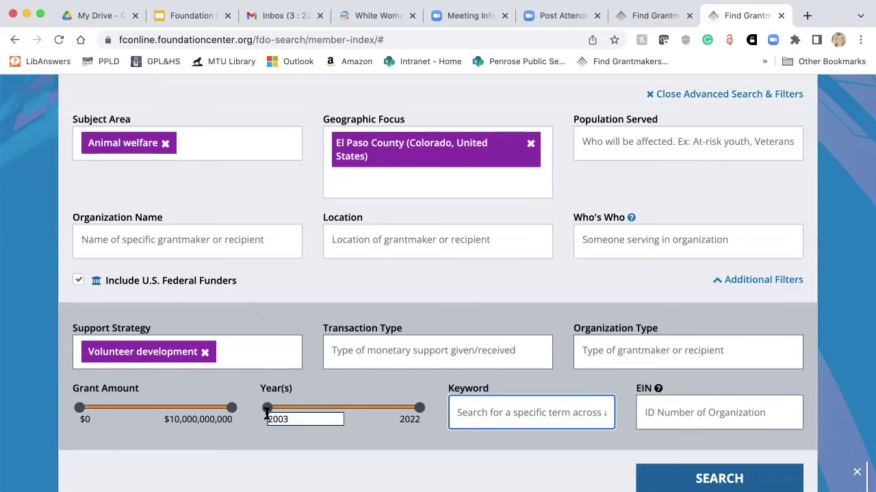
{"action": "left_click_drag", "start_coordinate": [267, 408], "coordinate": [378, 417]}
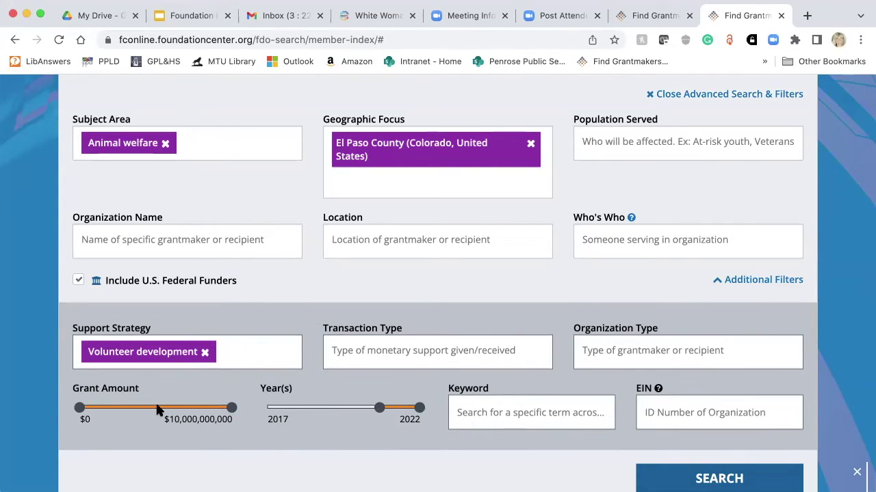
{"action": "scroll", "coordinate": [340, 421], "scroll_direction": "down", "scroll_amount": 2}
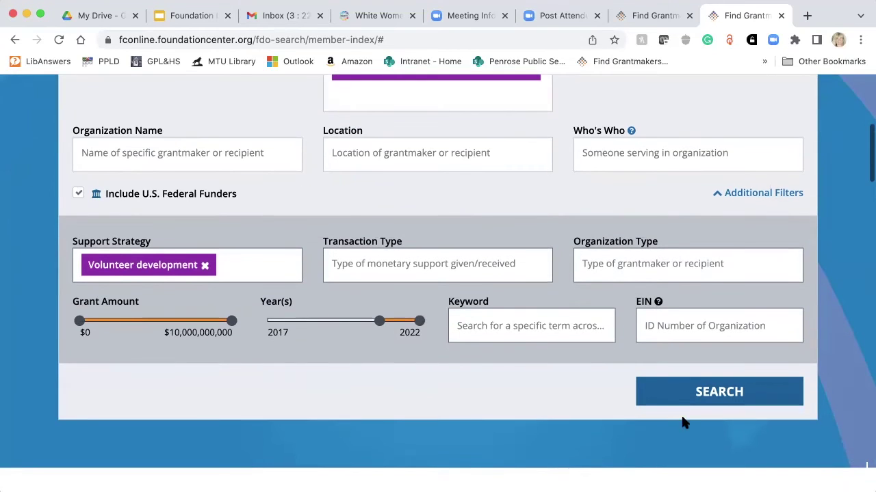
{"action": "left_click", "coordinate": [725, 393]}
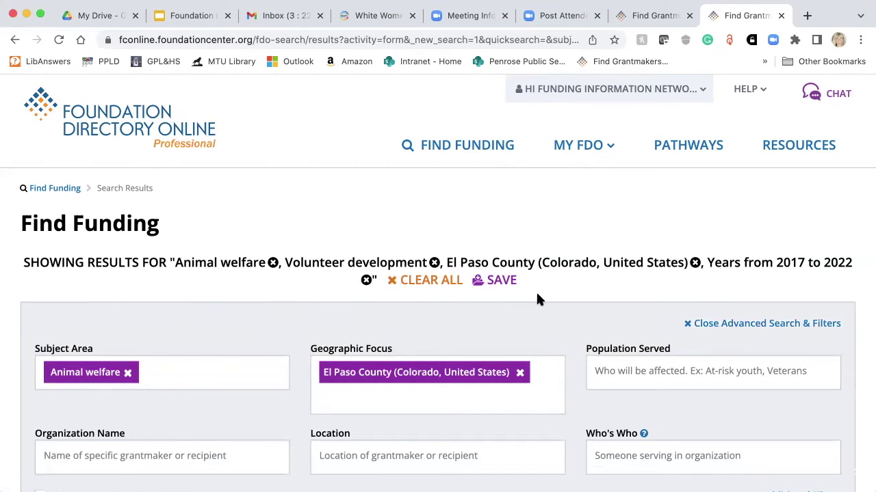
Step: Replace the El Paso County geographic focus with Colorado (United States), found by searching for "colo"
{"action": "scroll", "coordinate": [535, 291], "scroll_direction": "down", "scroll_amount": 5}
{"action": "scroll", "coordinate": [538, 294], "scroll_direction": "down", "scroll_amount": 3}
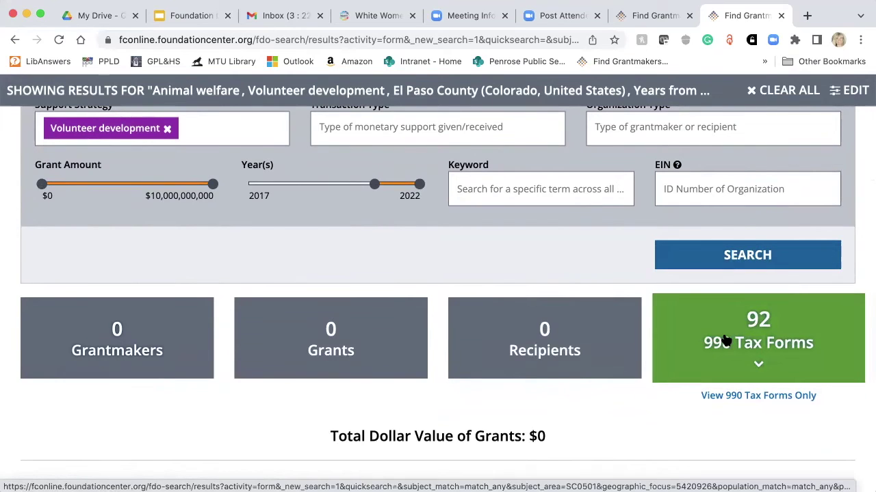
{"action": "scroll", "coordinate": [667, 336], "scroll_direction": "up", "scroll_amount": 4}
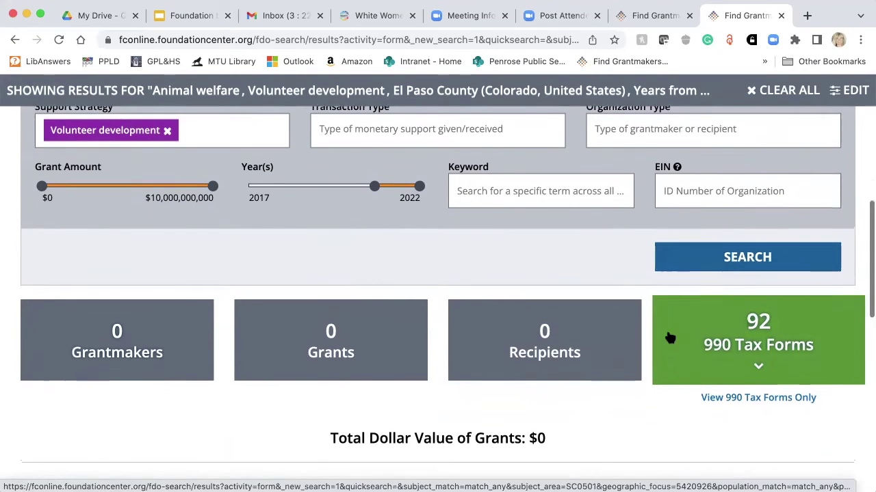
{"action": "scroll", "coordinate": [669, 336], "scroll_direction": "up", "scroll_amount": 3}
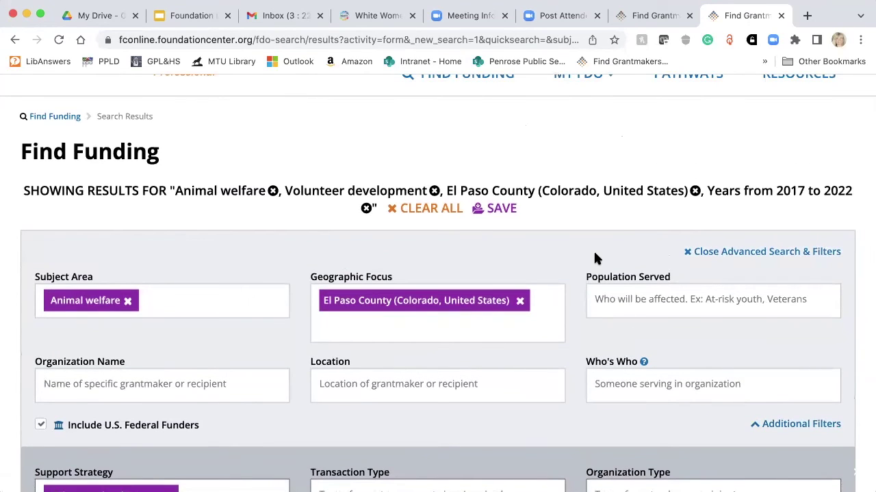
{"action": "left_click", "coordinate": [695, 191]}
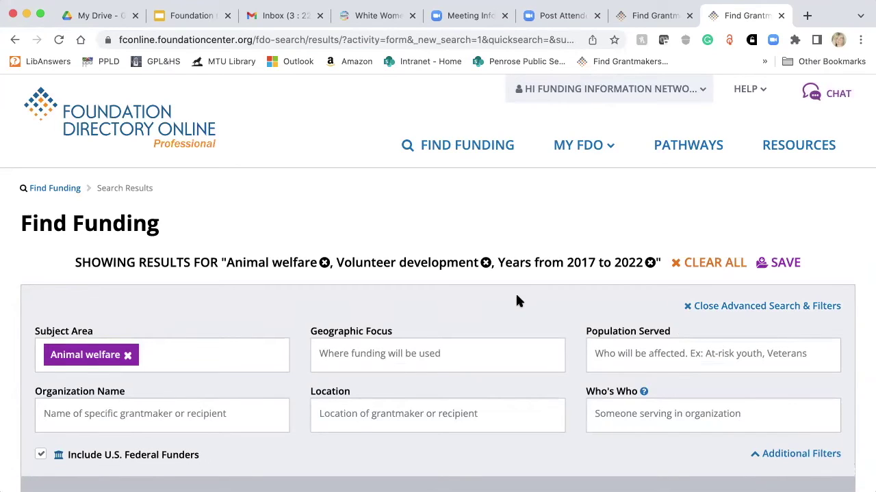
{"action": "left_click", "coordinate": [445, 352]}
{"action": "type", "text": "colo"}
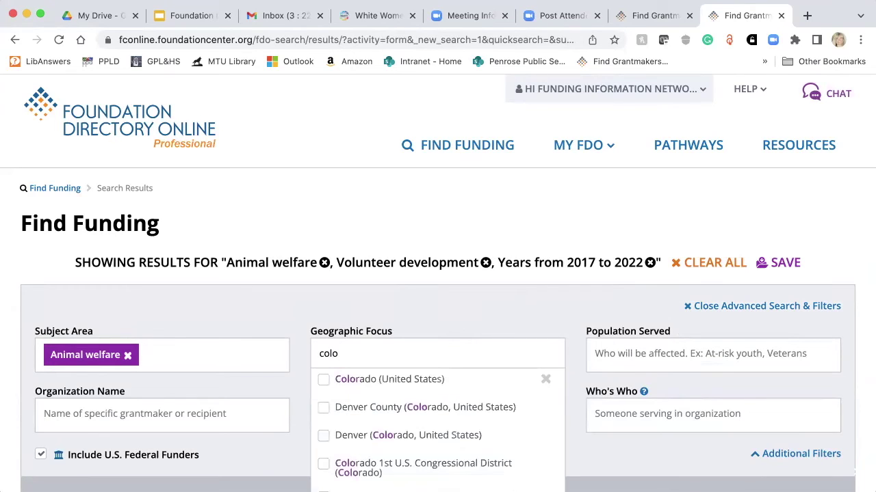
{"action": "left_click", "coordinate": [323, 380]}
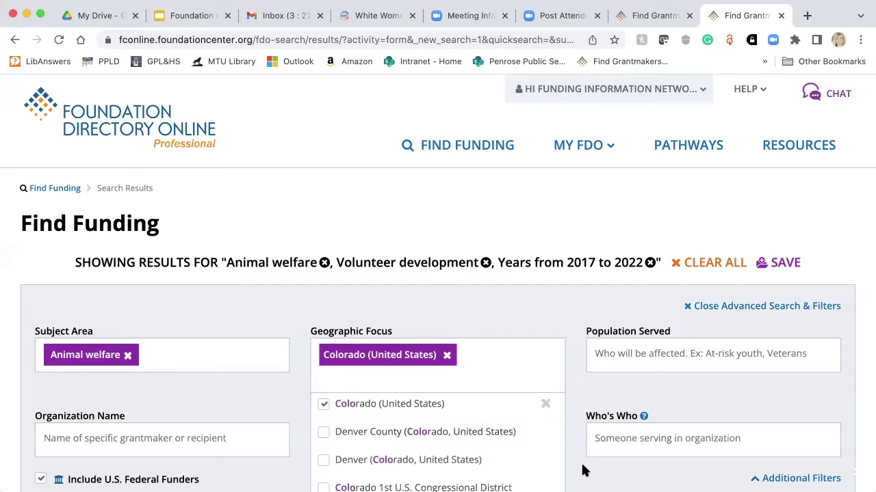
Step: Examine the totals for grantmakers, grants, recipients and 990 tax forms, and look through the Grantmakers and Grants lists
{"action": "scroll", "coordinate": [582, 467], "scroll_direction": "down", "scroll_amount": 3}
{"action": "scroll", "coordinate": [582, 470], "scroll_direction": "down", "scroll_amount": 8}
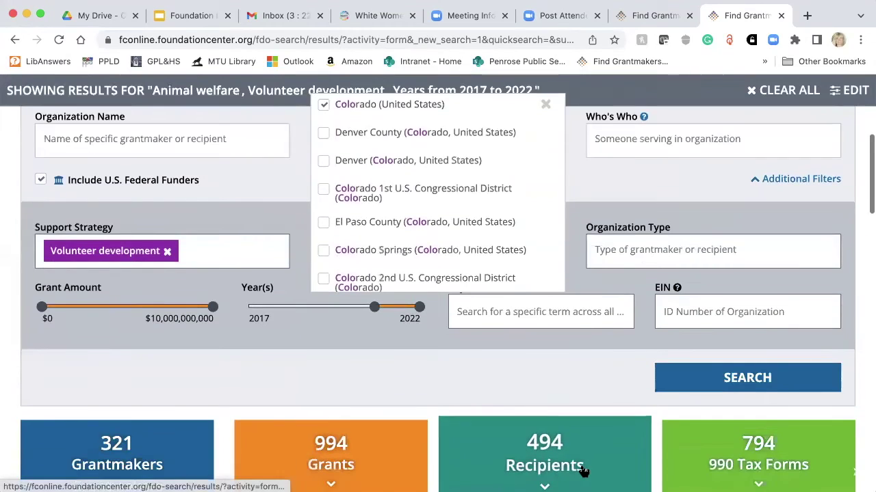
{"action": "scroll", "coordinate": [582, 471], "scroll_direction": "down", "scroll_amount": 4}
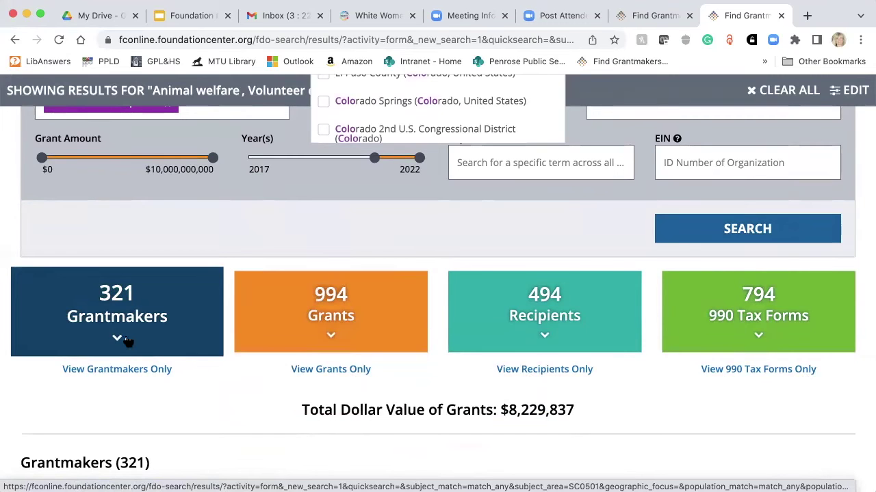
{"action": "scroll", "coordinate": [158, 376], "scroll_direction": "up", "scroll_amount": 3}
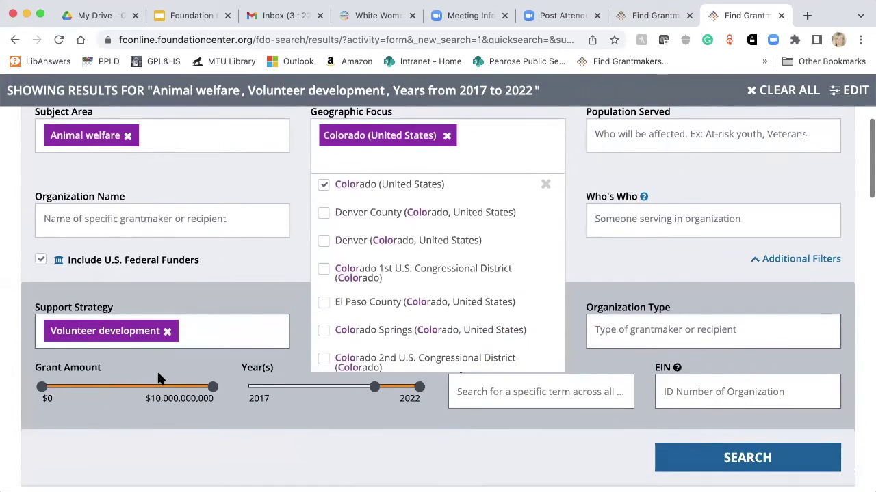
{"action": "scroll", "coordinate": [162, 366], "scroll_direction": "down", "scroll_amount": 6}
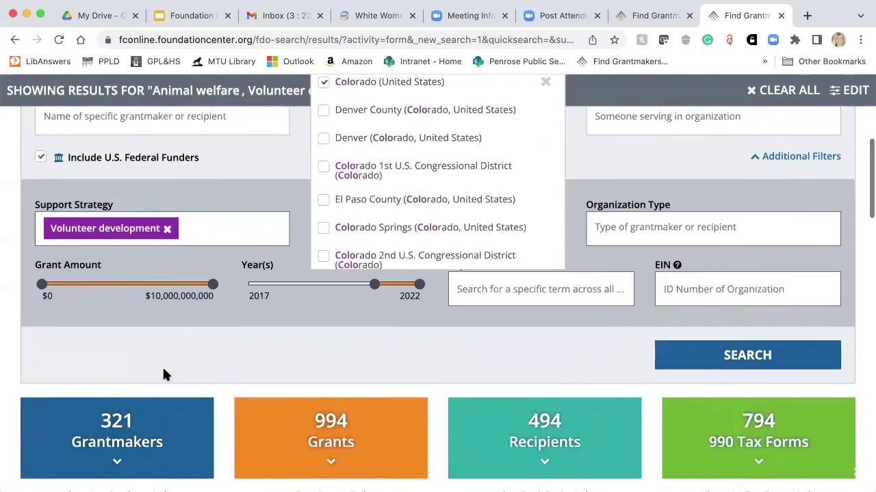
{"action": "scroll", "coordinate": [162, 366], "scroll_direction": "down", "scroll_amount": 2}
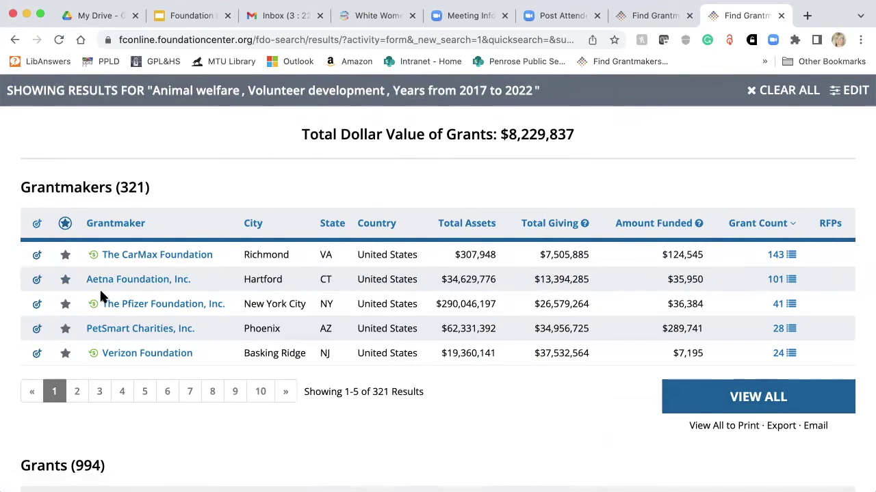
{"action": "scroll", "coordinate": [100, 294], "scroll_direction": "down", "scroll_amount": 5}
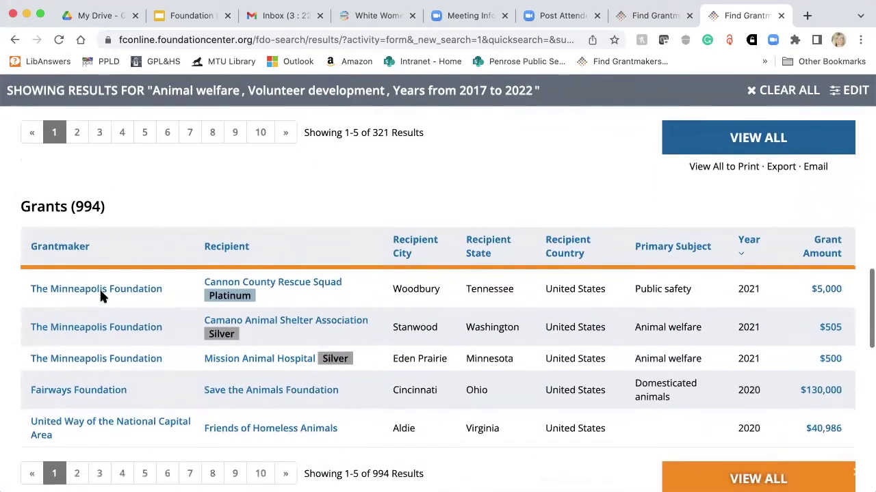
Step: Look over the Recipients and Grantmakers lists, preview The CarMax Foundation's summary, and open the Aetna Foundation, Inc. grantmaker profile
{"action": "scroll", "coordinate": [99, 291], "scroll_direction": "down", "scroll_amount": 5}
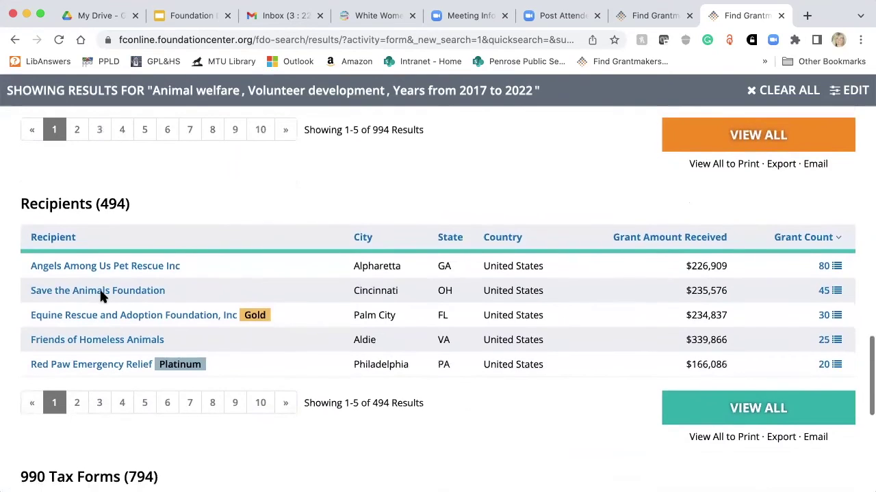
{"action": "scroll", "coordinate": [99, 294], "scroll_direction": "up", "scroll_amount": 10}
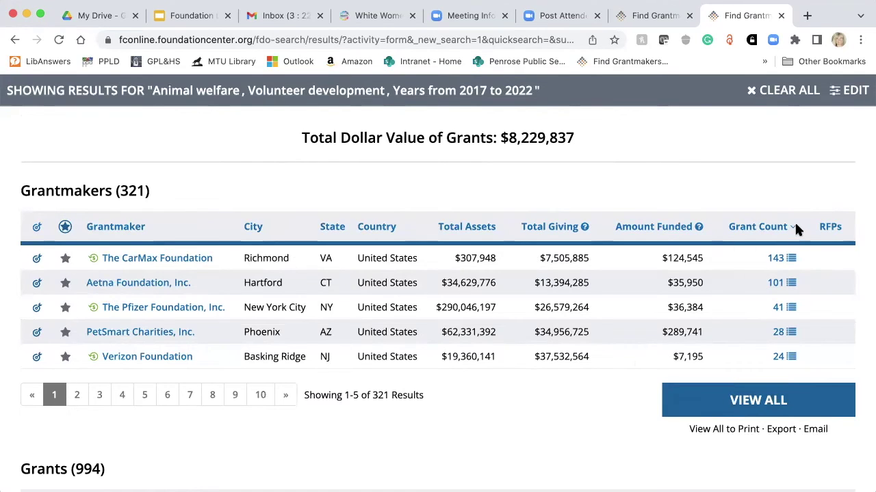
{"action": "mouse_move", "coordinate": [171, 291]}
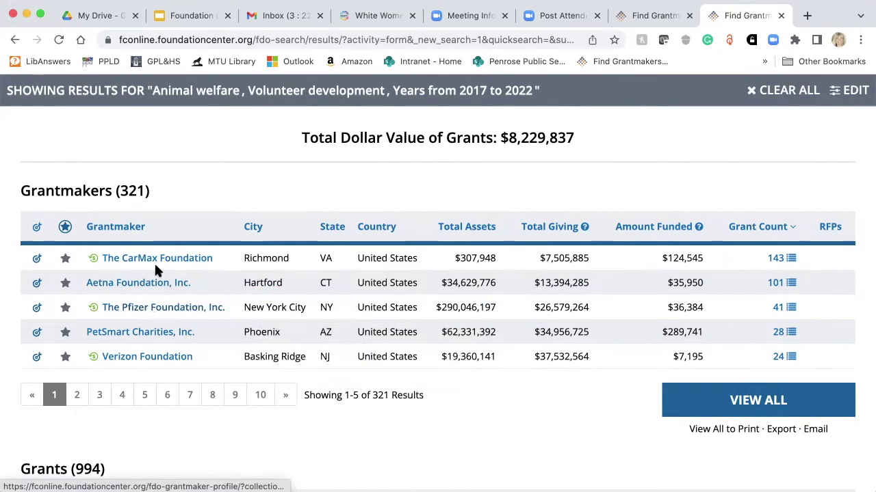
{"action": "mouse_move", "coordinate": [158, 261]}
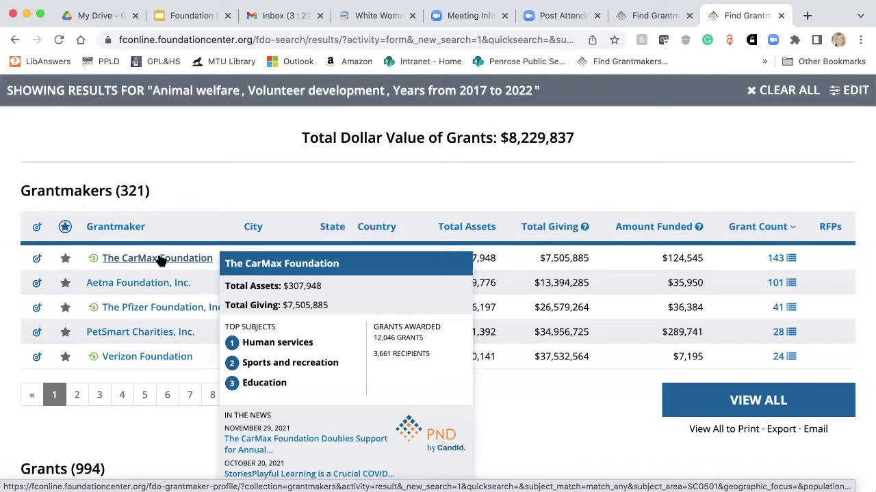
{"action": "mouse_move", "coordinate": [140, 286]}
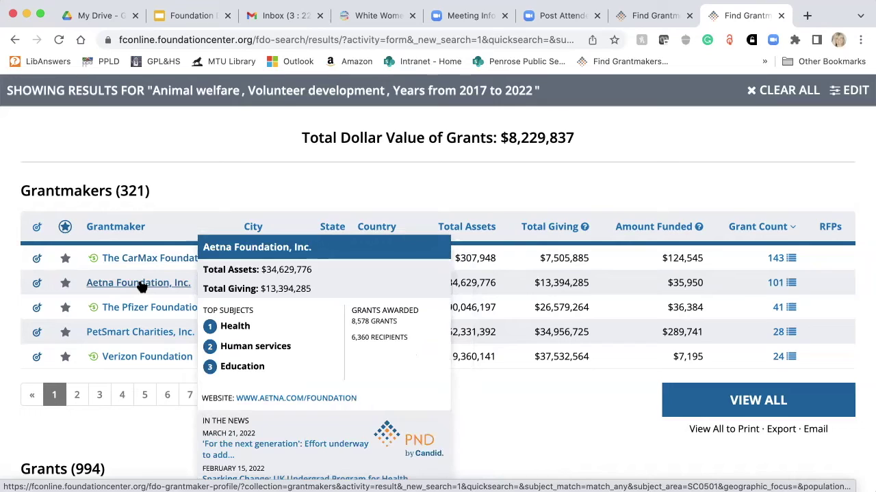
{"action": "left_click", "coordinate": [140, 285]}
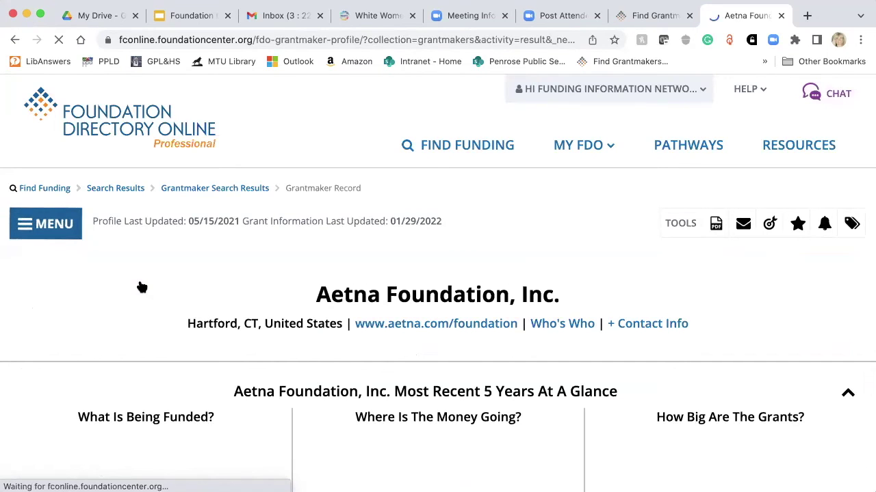
Step: Examine the profile's five-year charts of funded subjects, giving by state and grant sizes, checking the figures for Health, Texas and grants under $4,999
{"action": "scroll", "coordinate": [201, 342], "scroll_direction": "down", "scroll_amount": 5}
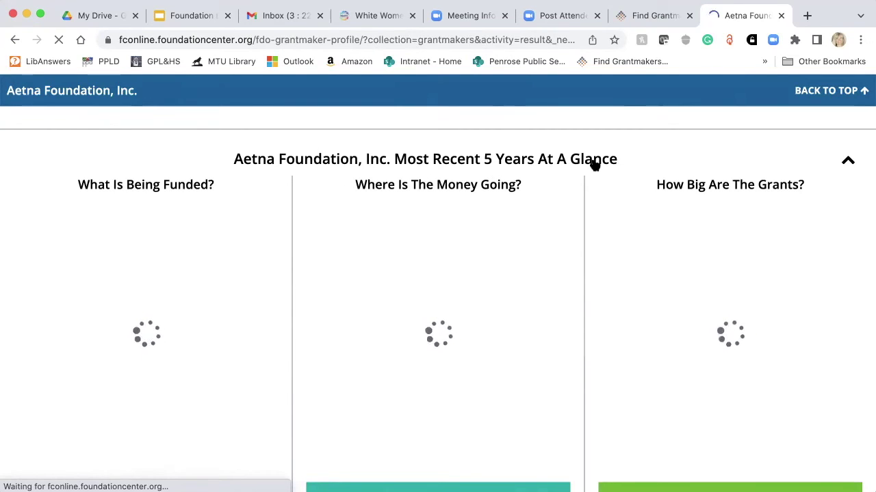
{"action": "scroll", "coordinate": [574, 205], "scroll_direction": "down", "scroll_amount": 3}
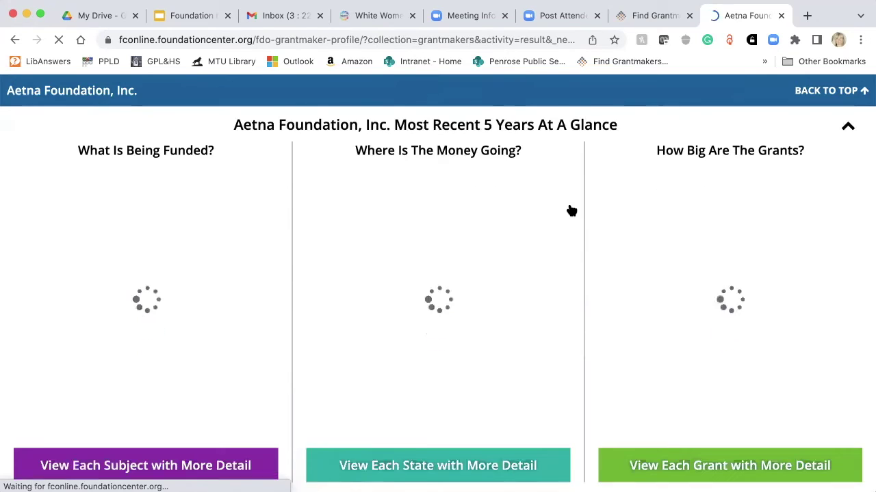
{"action": "scroll", "coordinate": [571, 211], "scroll_direction": "down", "scroll_amount": 1}
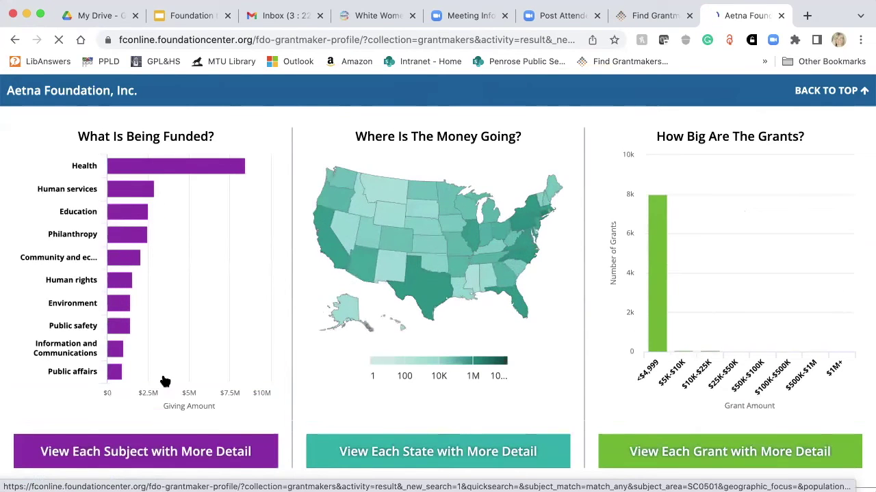
{"action": "mouse_move", "coordinate": [170, 158]}
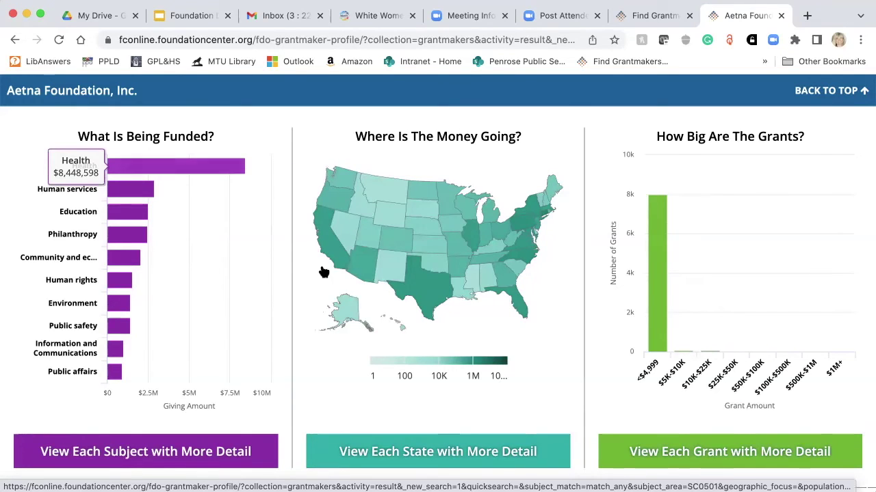
{"action": "scroll", "coordinate": [406, 357], "scroll_direction": "down", "scroll_amount": 1}
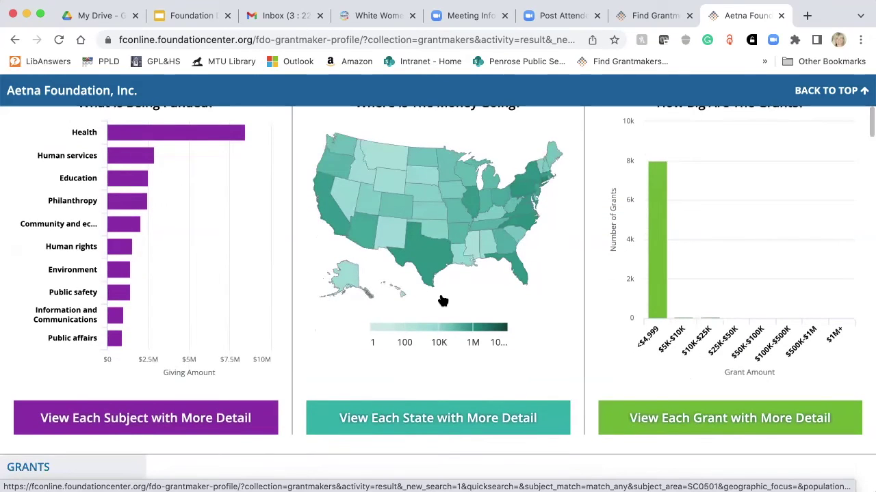
{"action": "mouse_move", "coordinate": [434, 286]}
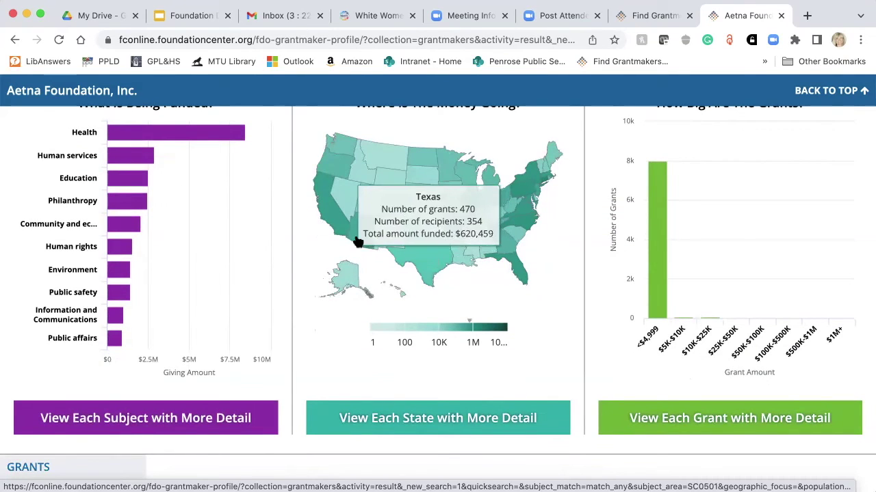
{"action": "mouse_move", "coordinate": [400, 206]}
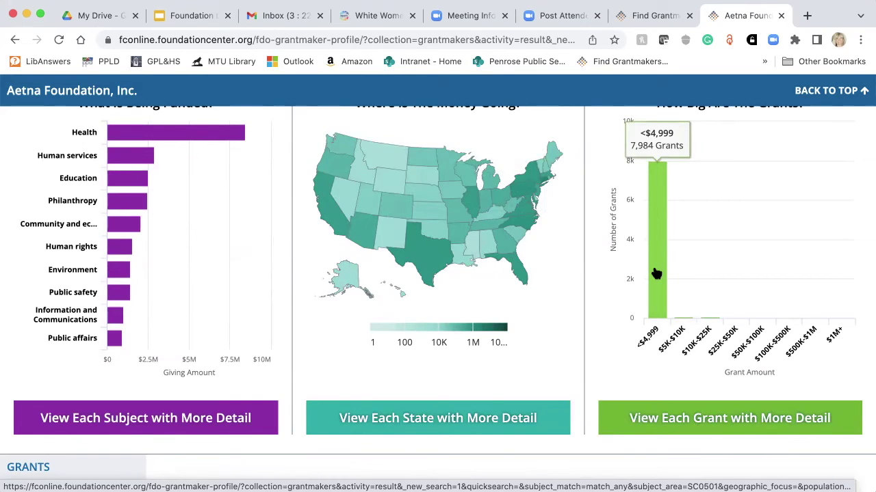
Step: Review the profile's Grants section, including the most common grant amount and the recipients matching the search filters
{"action": "scroll", "coordinate": [655, 274], "scroll_direction": "down", "scroll_amount": 5}
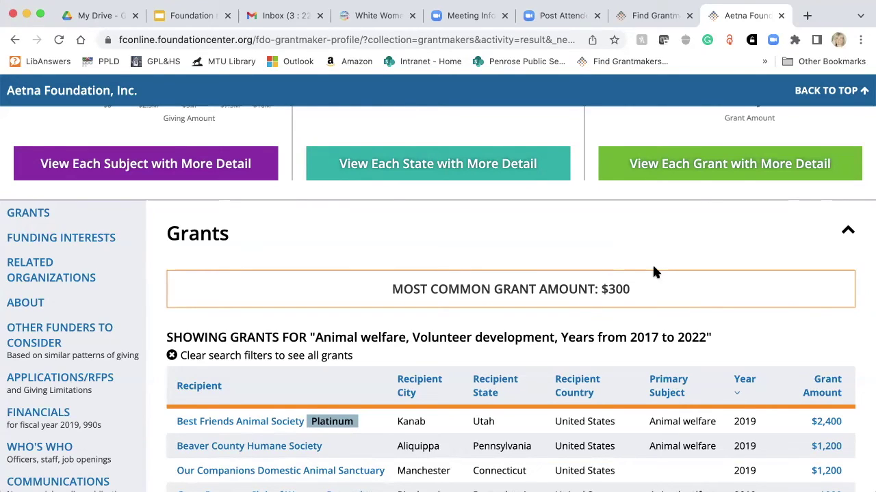
{"action": "scroll", "coordinate": [652, 271], "scroll_direction": "down", "scroll_amount": 3}
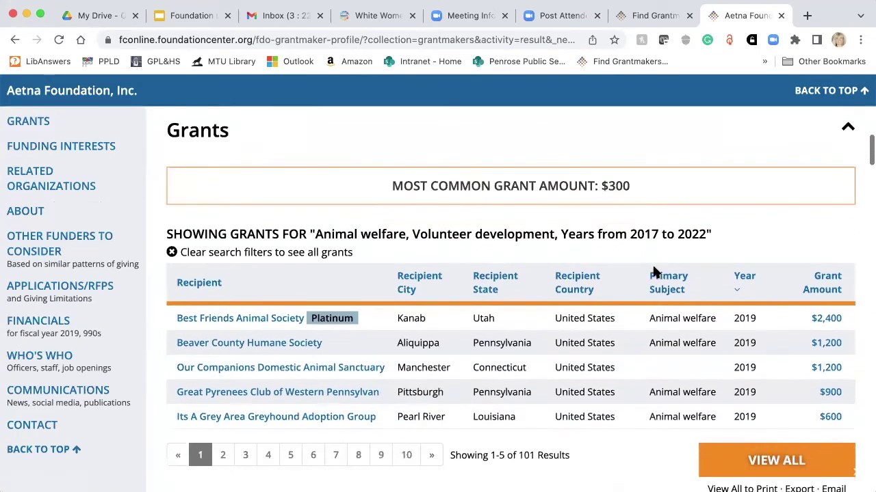
{"action": "scroll", "coordinate": [655, 273], "scroll_direction": "down", "scroll_amount": 1}
{"action": "scroll", "coordinate": [655, 273], "scroll_direction": "up", "scroll_amount": 2}
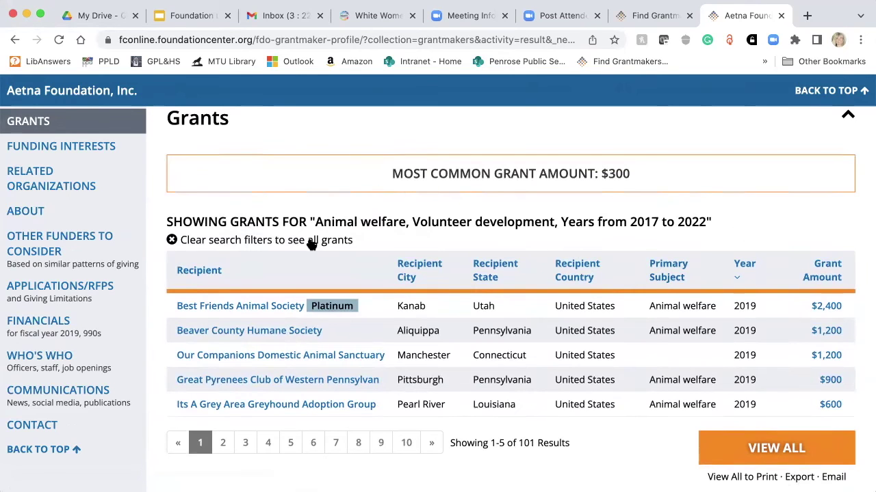
{"action": "scroll", "coordinate": [311, 244], "scroll_direction": "down", "scroll_amount": 3}
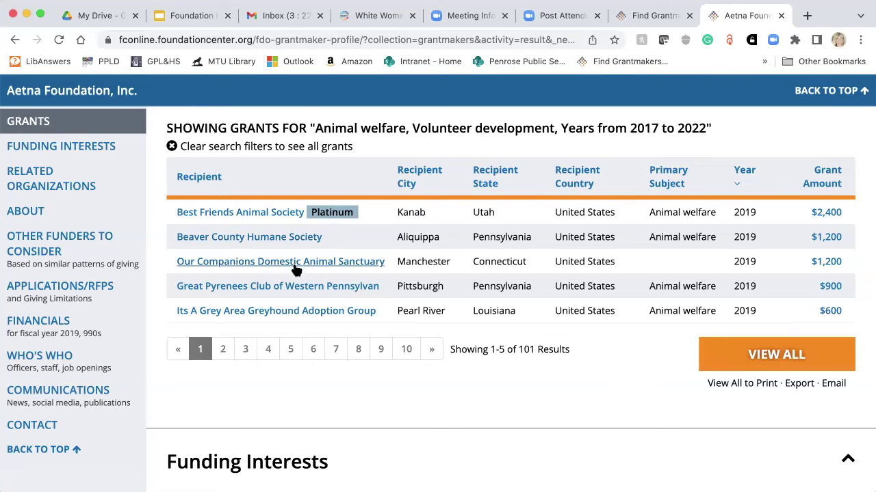
{"action": "scroll", "coordinate": [295, 285], "scroll_direction": "down", "scroll_amount": 1}
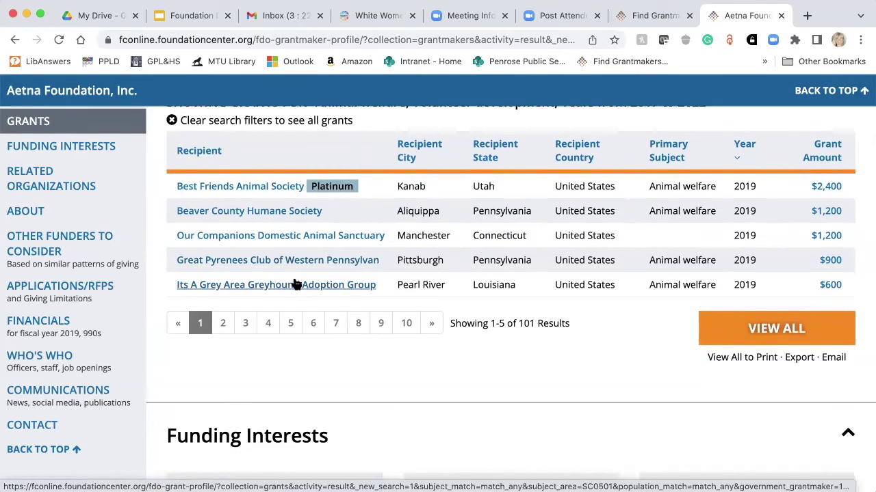
{"action": "scroll", "coordinate": [295, 284], "scroll_direction": "up", "scroll_amount": 2}
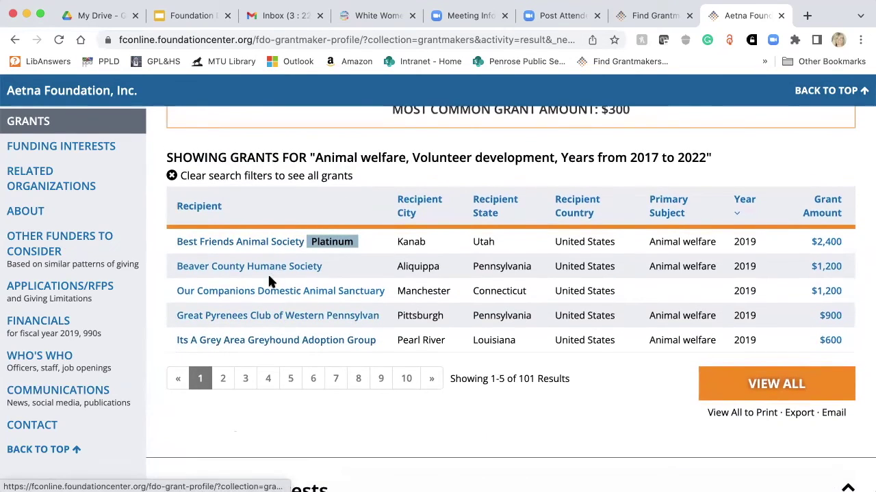
Step: Review the Funding Interests section and expand the Subjects list to read all of the foundation's subject areas
{"action": "scroll", "coordinate": [268, 321], "scroll_direction": "down", "scroll_amount": 5}
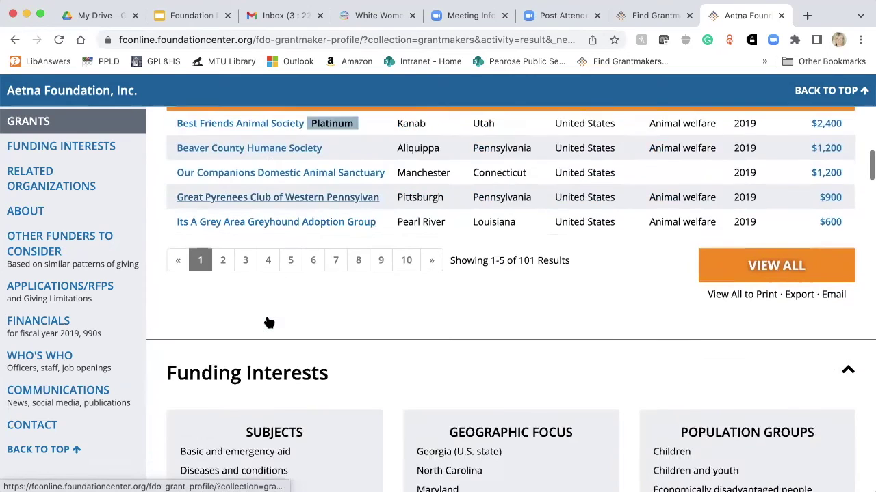
{"action": "scroll", "coordinate": [268, 322], "scroll_direction": "down", "scroll_amount": 2}
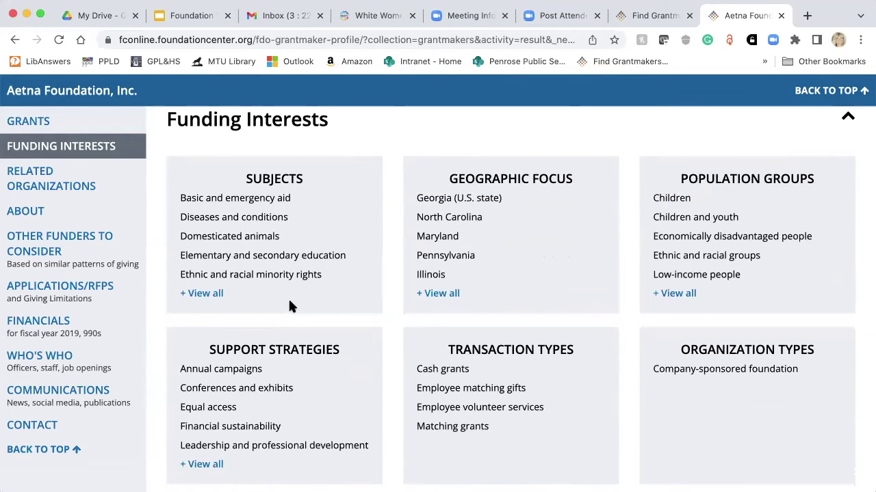
{"action": "scroll", "coordinate": [288, 305], "scroll_direction": "down", "scroll_amount": 1}
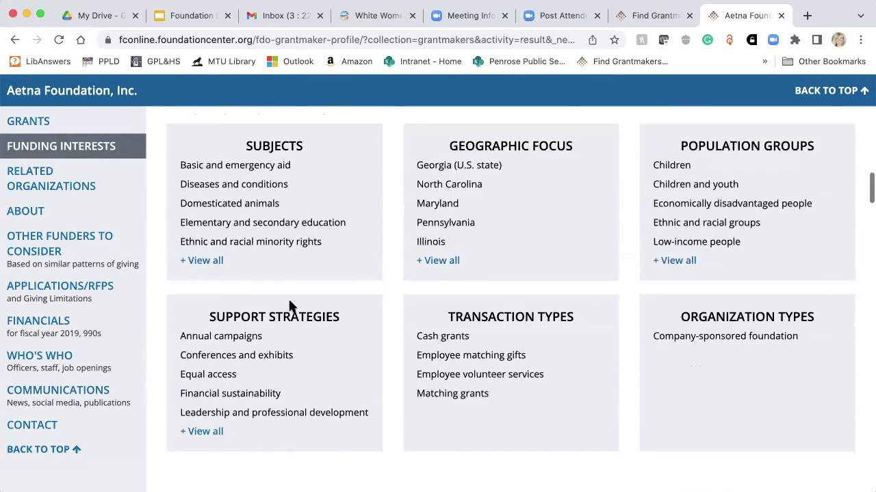
{"action": "left_click", "coordinate": [200, 260]}
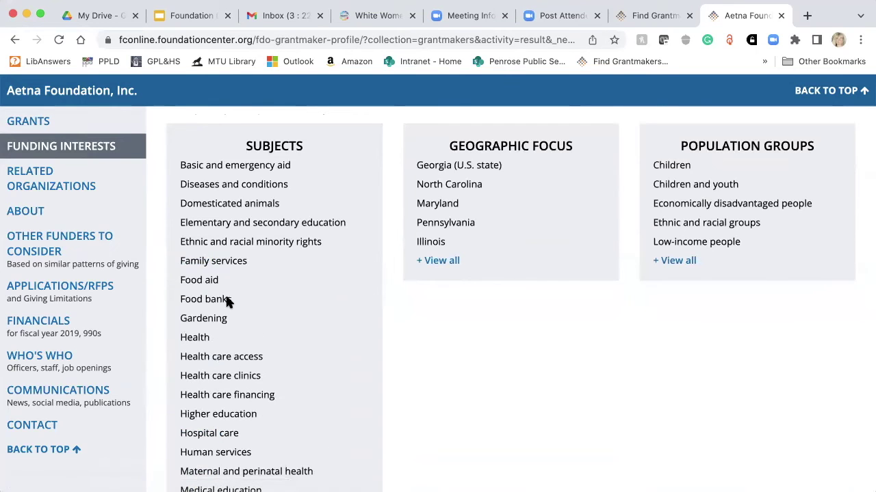
{"action": "scroll", "coordinate": [226, 299], "scroll_direction": "down", "scroll_amount": 3}
{"action": "scroll", "coordinate": [228, 306], "scroll_direction": "down", "scroll_amount": 8}
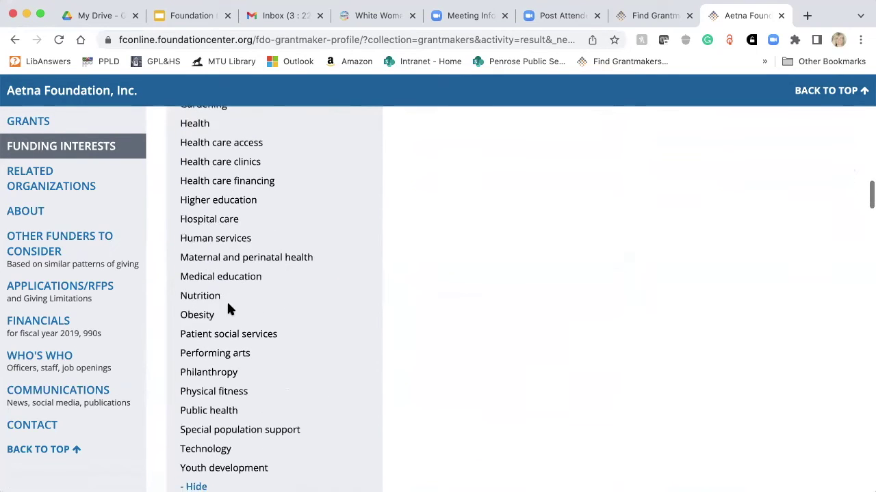
{"action": "scroll", "coordinate": [228, 306], "scroll_direction": "up", "scroll_amount": 14}
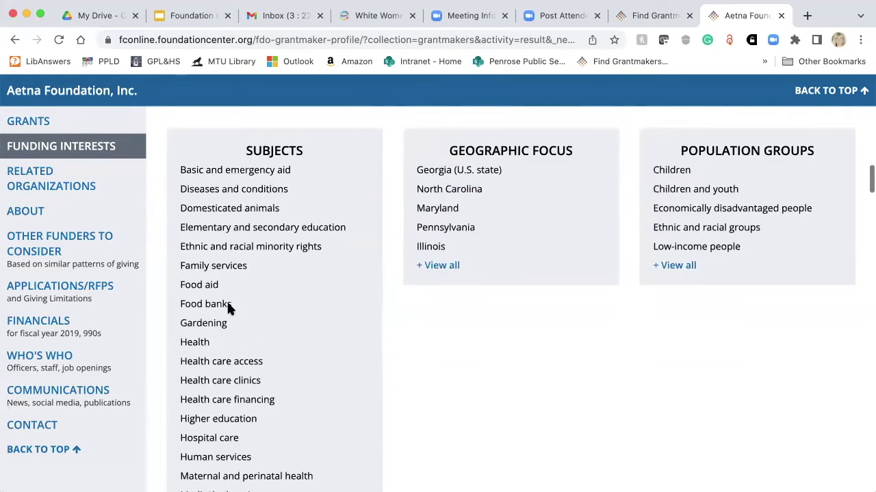
{"action": "scroll", "coordinate": [228, 306], "scroll_direction": "down", "scroll_amount": 20}
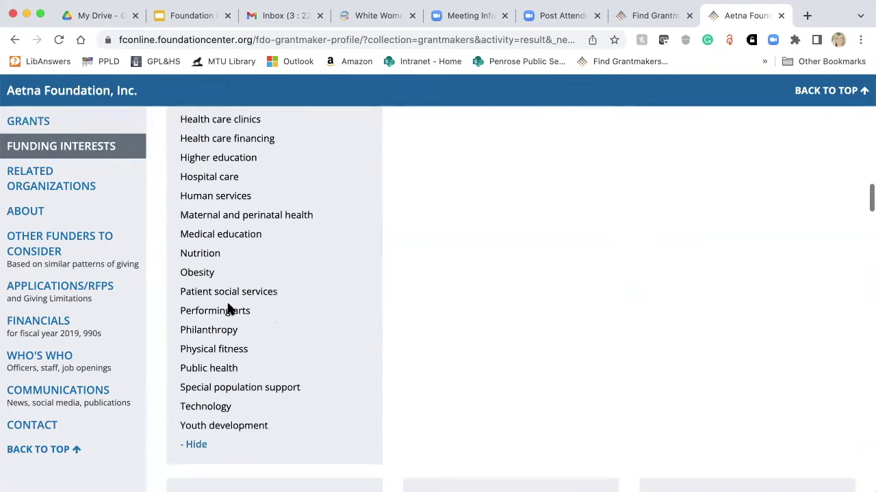
Step: Look over Related Organizations and the About section, expanding Program Areas to read the program descriptions through the Volunteer Grants Program
{"action": "scroll", "coordinate": [228, 310], "scroll_direction": "down", "scroll_amount": 8}
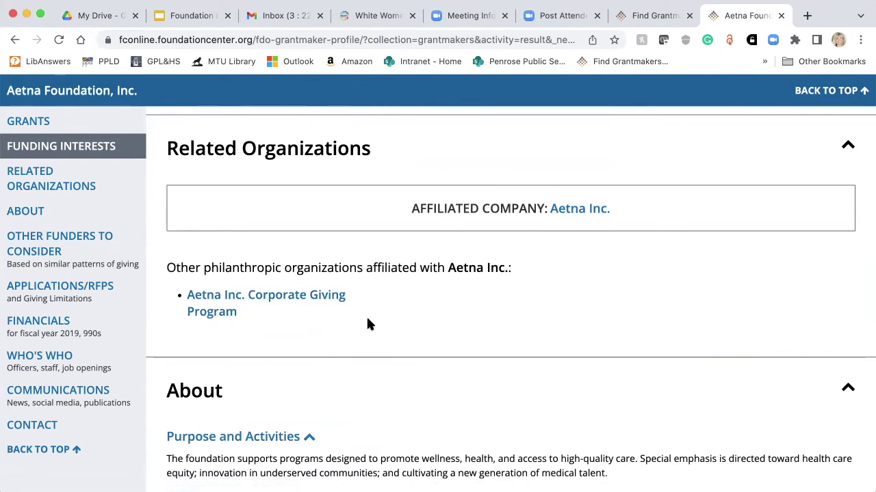
{"action": "scroll", "coordinate": [367, 322], "scroll_direction": "down", "scroll_amount": 6}
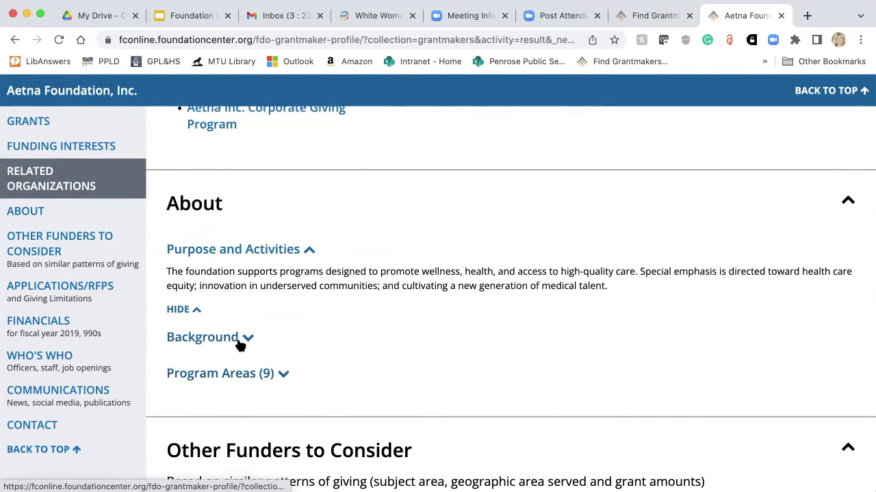
{"action": "left_click", "coordinate": [283, 375]}
{"action": "scroll", "coordinate": [283, 381], "scroll_direction": "down", "scroll_amount": 5}
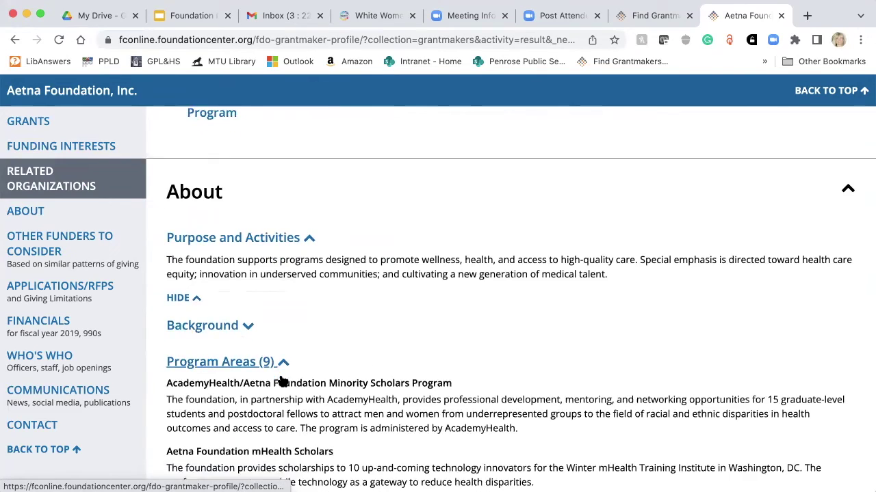
{"action": "scroll", "coordinate": [281, 374], "scroll_direction": "down", "scroll_amount": 5}
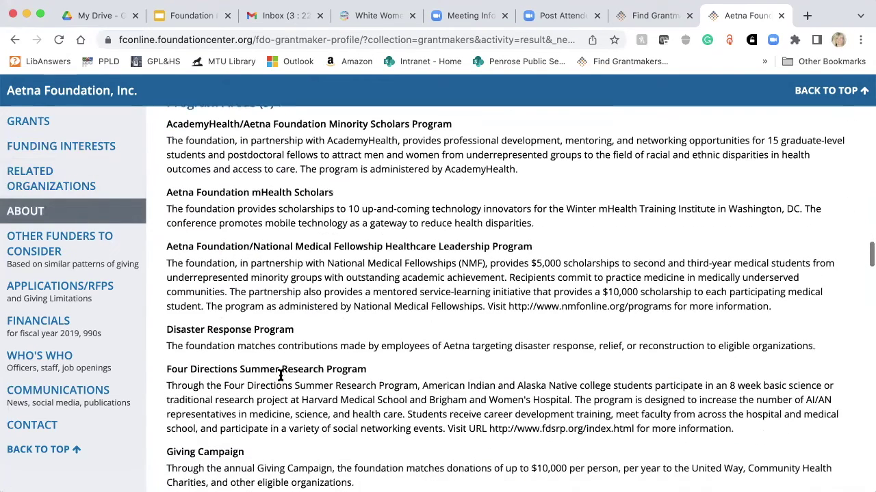
{"action": "scroll", "coordinate": [280, 375], "scroll_direction": "down", "scroll_amount": 9}
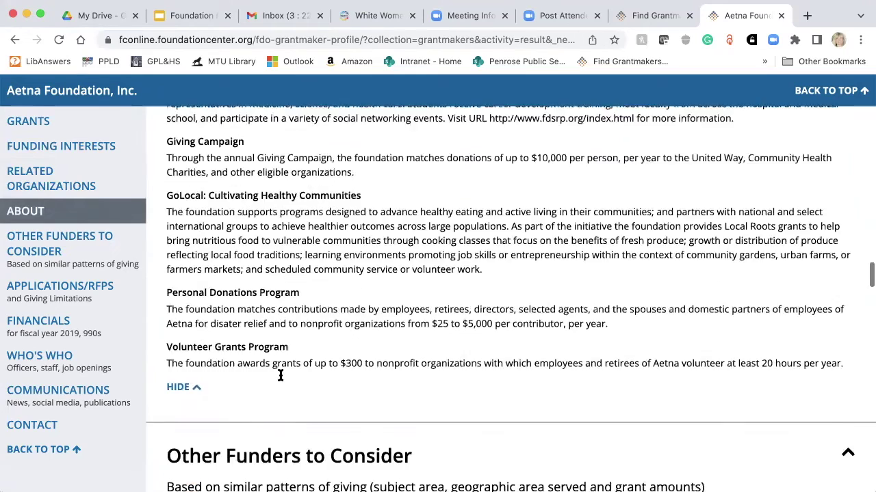
Step: Examine the similar funders under Other Funders to Consider, and the application requirements, board meeting dates and giving limitations under Applications/RFPs
{"action": "scroll", "coordinate": [281, 375], "scroll_direction": "down", "scroll_amount": 3}
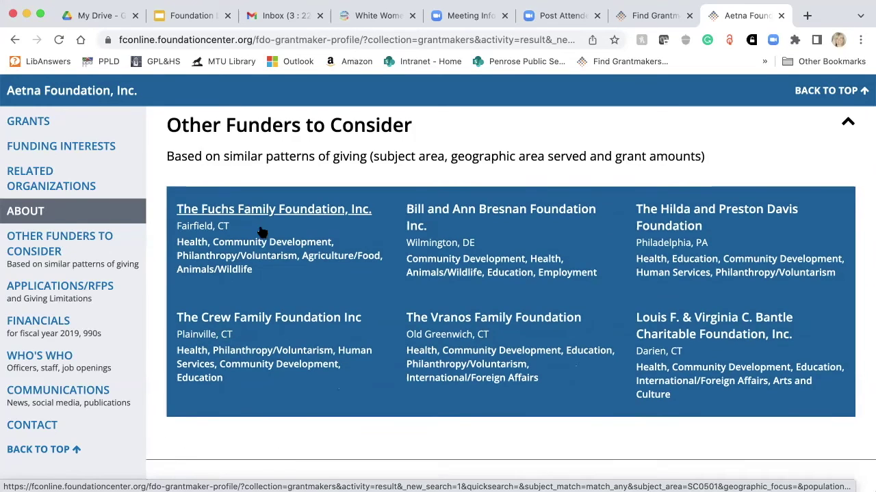
{"action": "scroll", "coordinate": [262, 233], "scroll_direction": "down", "scroll_amount": 10}
{"action": "scroll", "coordinate": [262, 233], "scroll_direction": "up", "scroll_amount": 2}
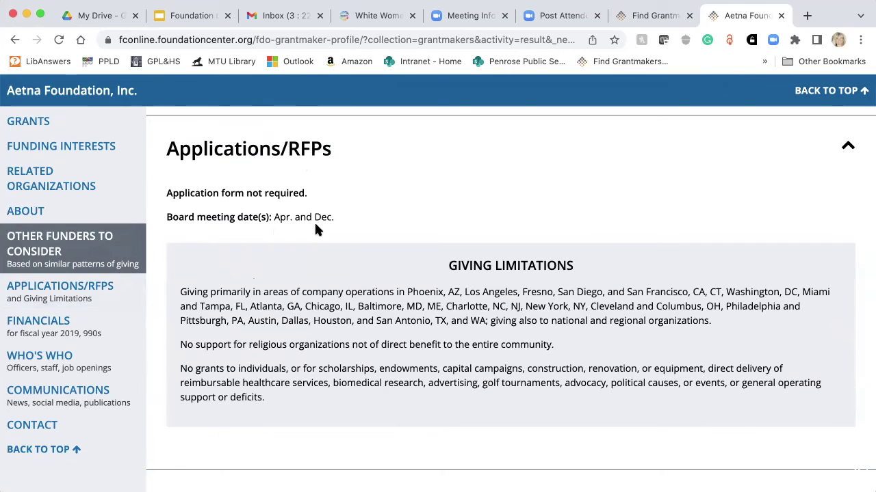
{"action": "scroll", "coordinate": [362, 301], "scroll_direction": "down", "scroll_amount": 2}
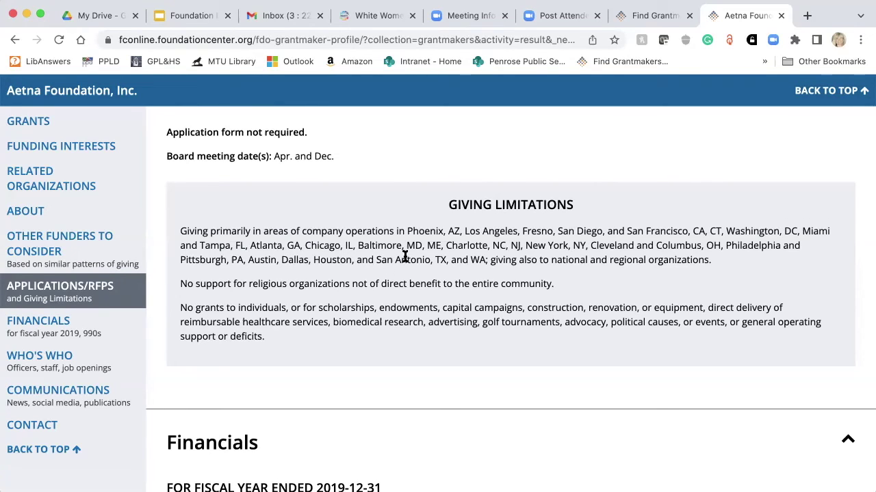
{"action": "scroll", "coordinate": [405, 255], "scroll_direction": "down", "scroll_amount": 1}
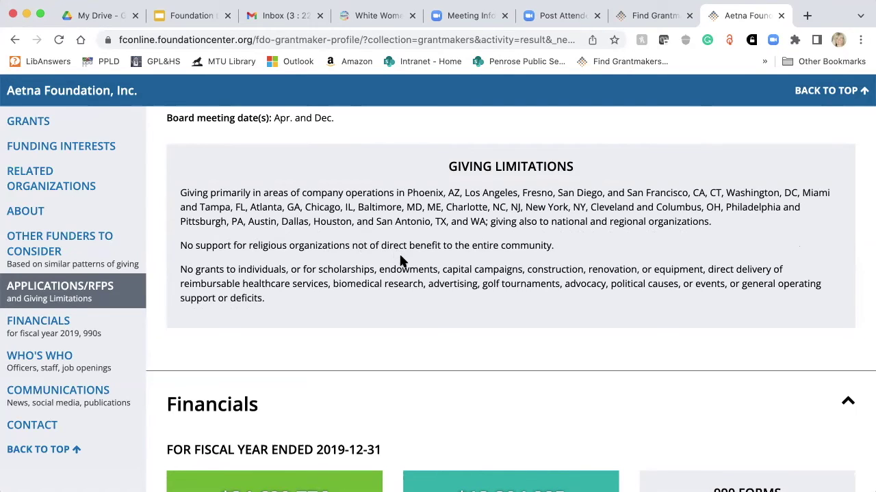
Step: Review the foundation's Financials section, including total assets, total giving, expenditures and the available 990 forms
{"action": "scroll", "coordinate": [400, 256], "scroll_direction": "down", "scroll_amount": 3}
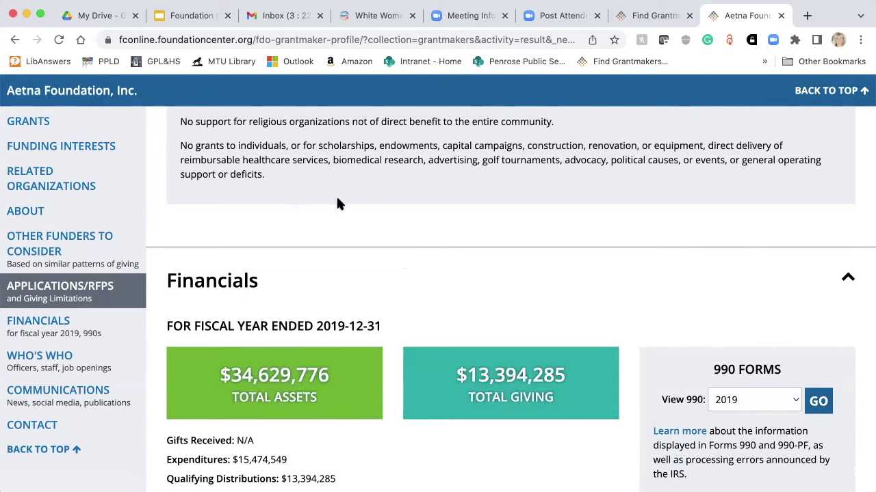
{"action": "scroll", "coordinate": [336, 198], "scroll_direction": "down", "scroll_amount": 4}
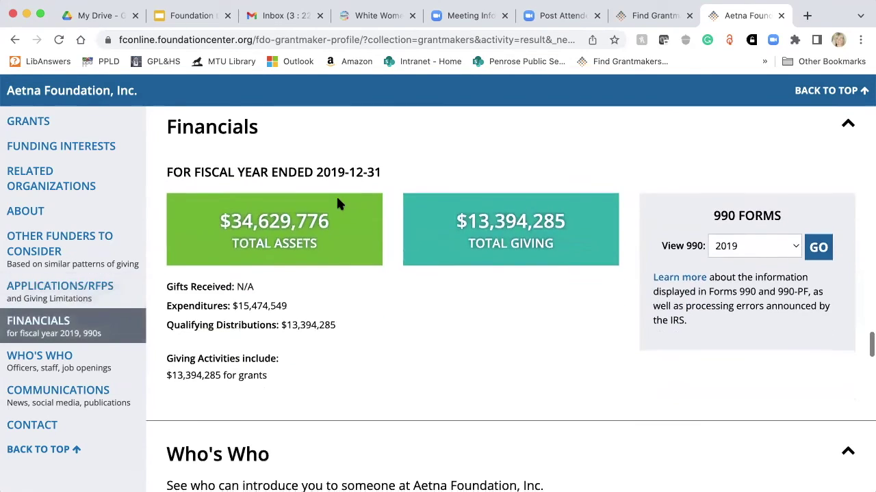
{"action": "scroll", "coordinate": [336, 203], "scroll_direction": "down", "scroll_amount": 1}
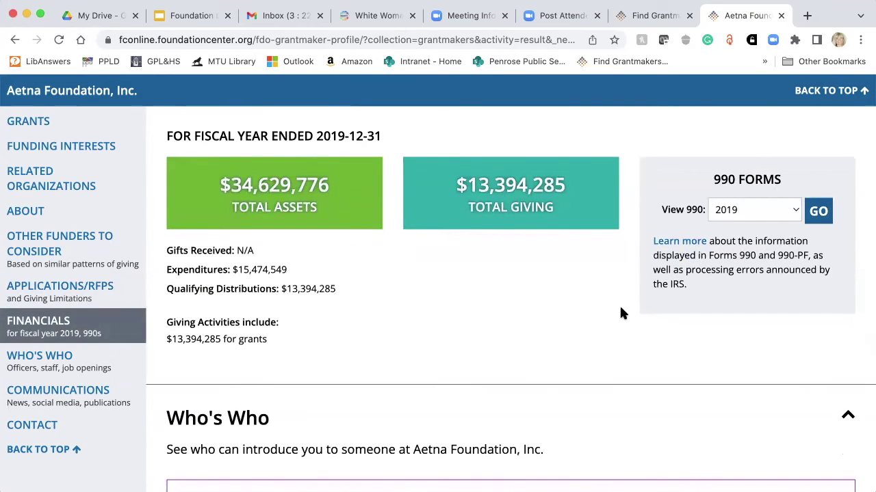
Step: Look through the Who's Who section, covering the LinkedIn connection option, the officers list, program staff and donors
{"action": "scroll", "coordinate": [620, 308], "scroll_direction": "down", "scroll_amount": 7}
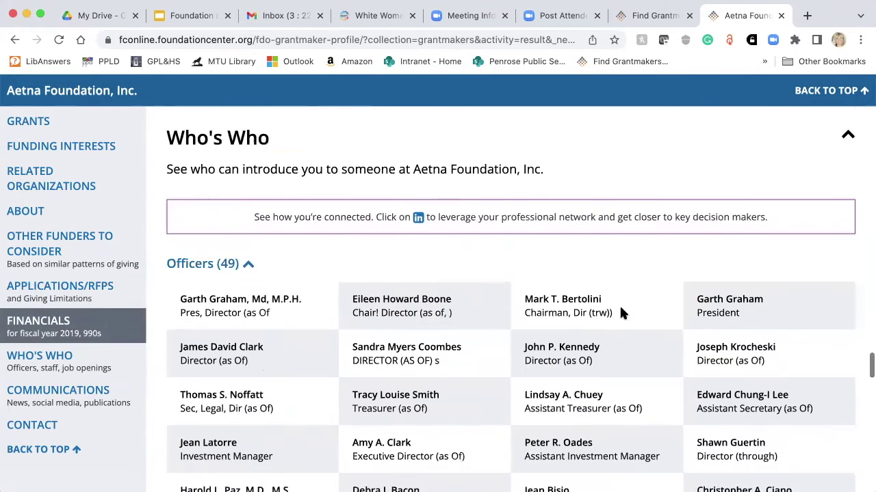
{"action": "scroll", "coordinate": [621, 313], "scroll_direction": "down", "scroll_amount": 1}
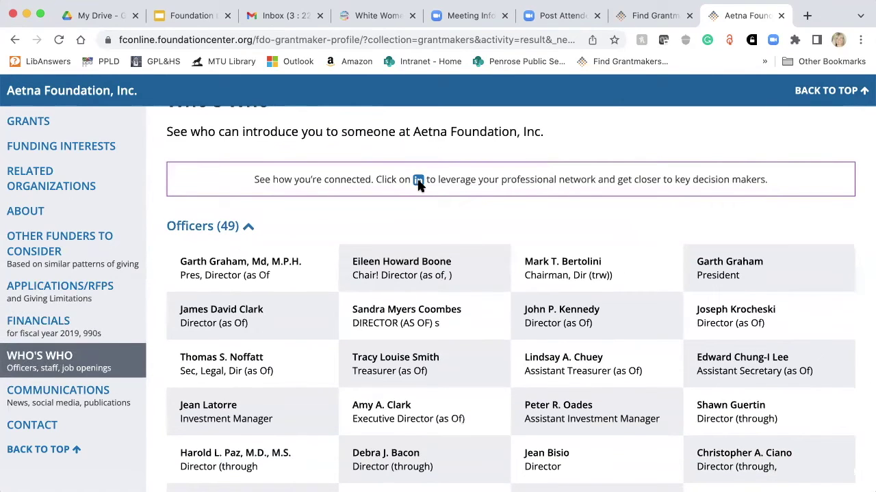
{"action": "scroll", "coordinate": [451, 293], "scroll_direction": "down", "scroll_amount": 3}
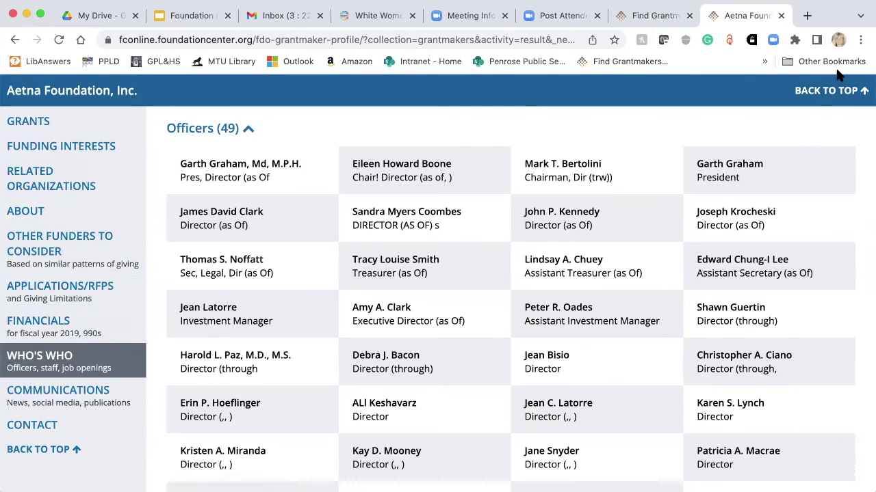
{"action": "scroll", "coordinate": [755, 265], "scroll_direction": "down", "scroll_amount": 3}
{"action": "scroll", "coordinate": [755, 266], "scroll_direction": "down", "scroll_amount": 9}
{"action": "scroll", "coordinate": [755, 265], "scroll_direction": "up", "scroll_amount": 9}
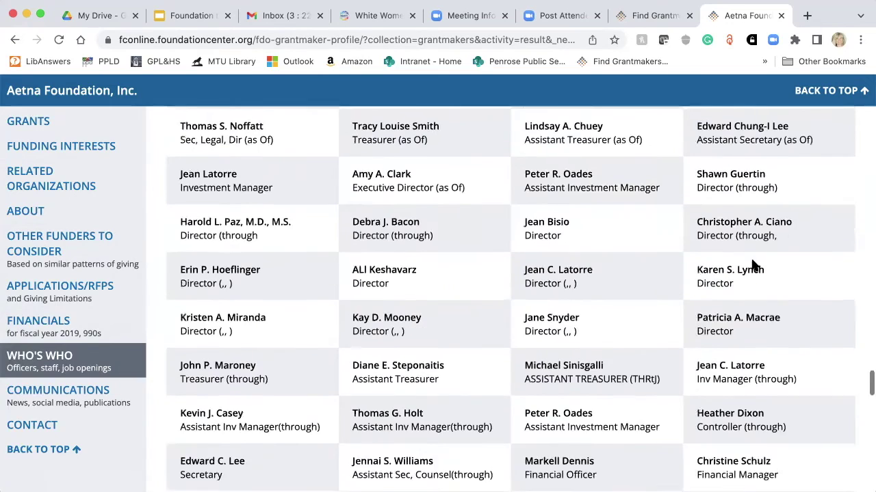
{"action": "scroll", "coordinate": [752, 264], "scroll_direction": "down", "scroll_amount": 15}
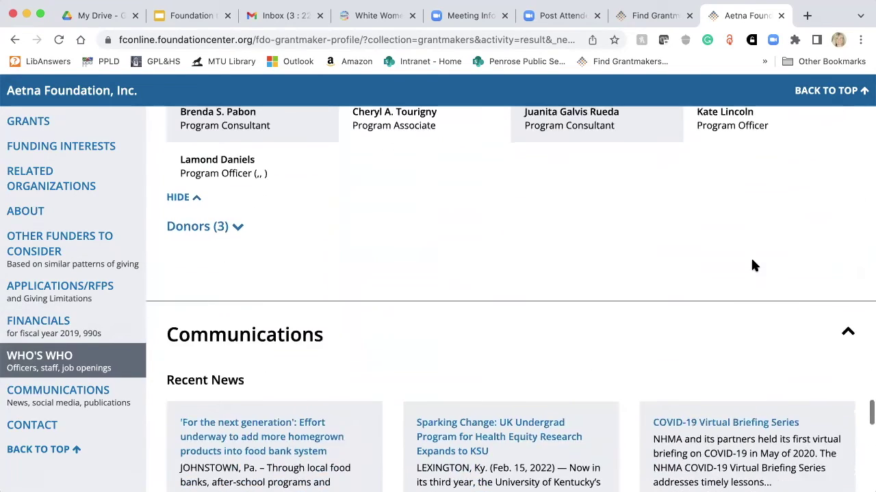
Step: Review the Communications section's recent news, online communications and IssueLab publications, and the foundation's contact details at the end of the profile
{"action": "scroll", "coordinate": [723, 260], "scroll_direction": "down", "scroll_amount": 5}
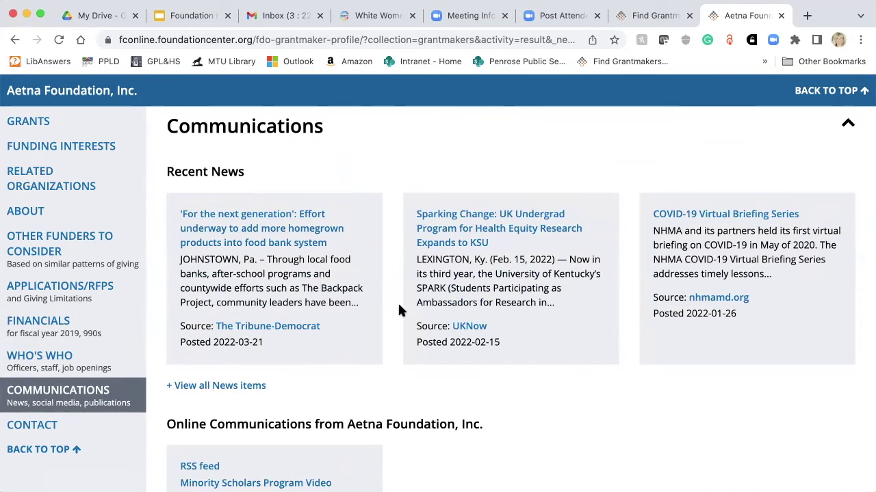
{"action": "scroll", "coordinate": [477, 315], "scroll_direction": "down", "scroll_amount": 2}
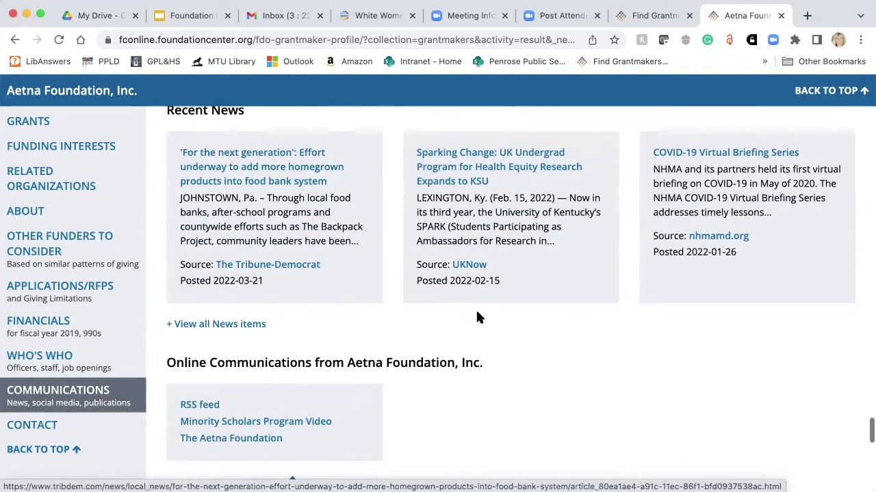
{"action": "scroll", "coordinate": [476, 317], "scroll_direction": "down", "scroll_amount": 5}
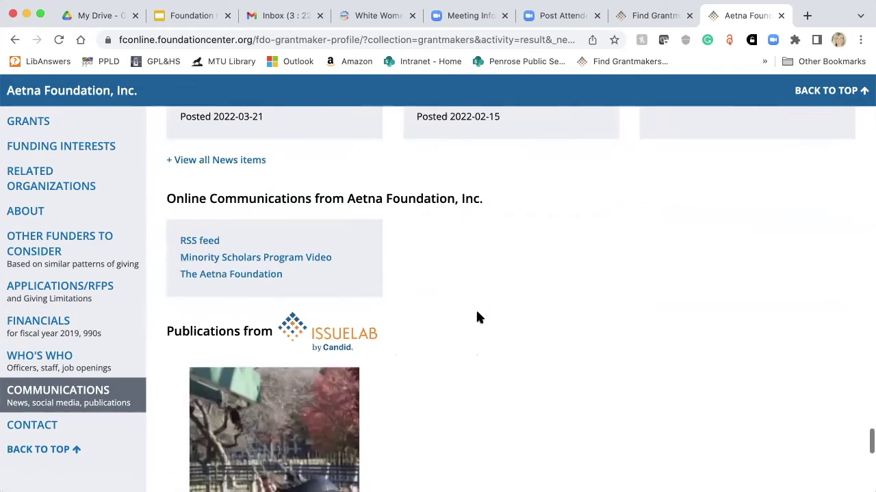
{"action": "scroll", "coordinate": [476, 316], "scroll_direction": "down", "scroll_amount": 6}
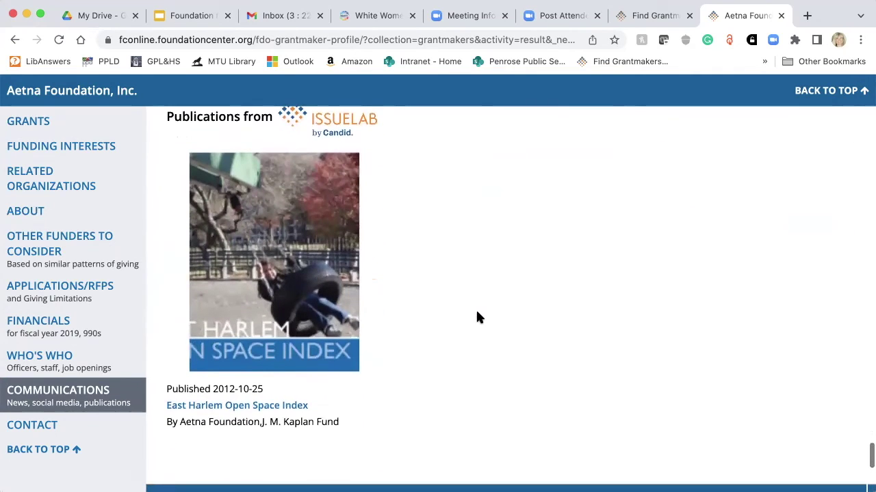
{"action": "scroll", "coordinate": [361, 317], "scroll_direction": "down", "scroll_amount": 1}
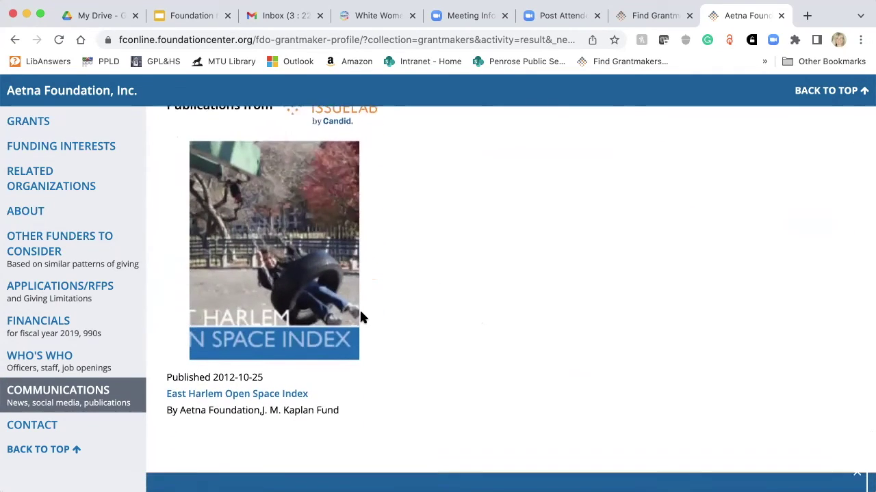
{"action": "scroll", "coordinate": [361, 317], "scroll_direction": "down", "scroll_amount": 8}
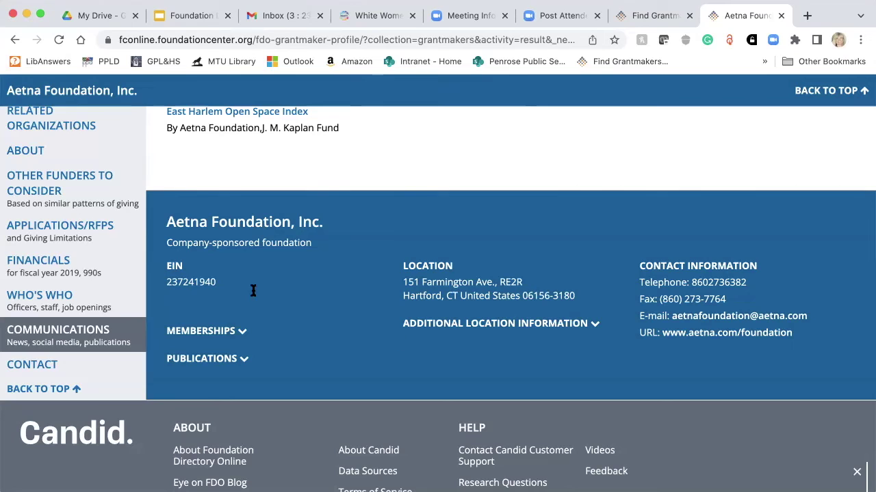
Step: Leave the Aetna Foundation profile for the animal welfare search results and open the full list of grantmakers
{"action": "left_click", "coordinate": [49, 388]}
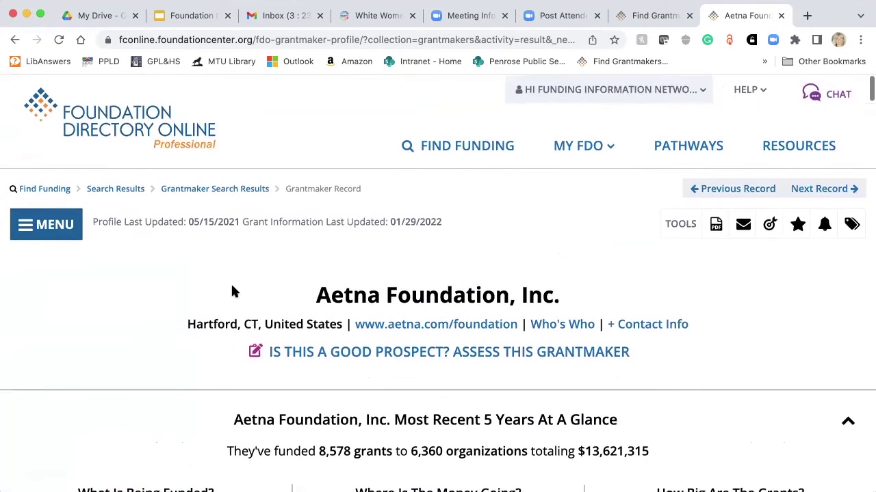
{"action": "left_click", "coordinate": [16, 41]}
{"action": "left_click", "coordinate": [16, 41]}
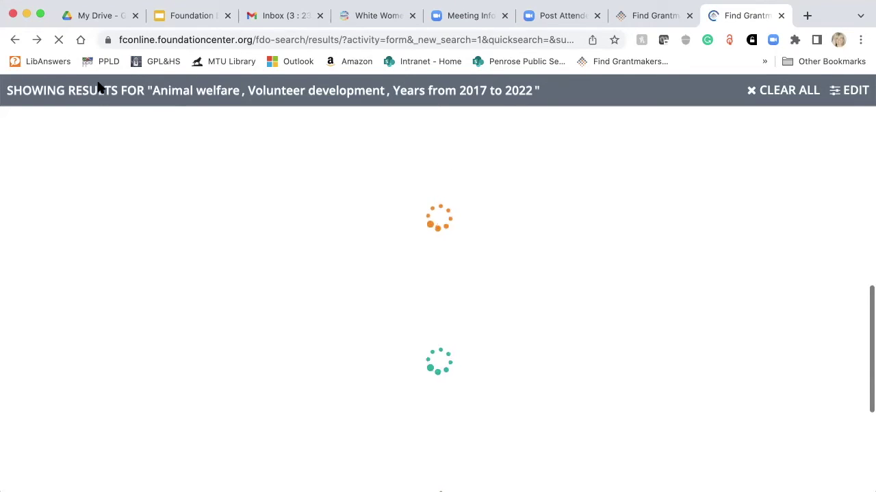
{"action": "left_click", "coordinate": [850, 95]}
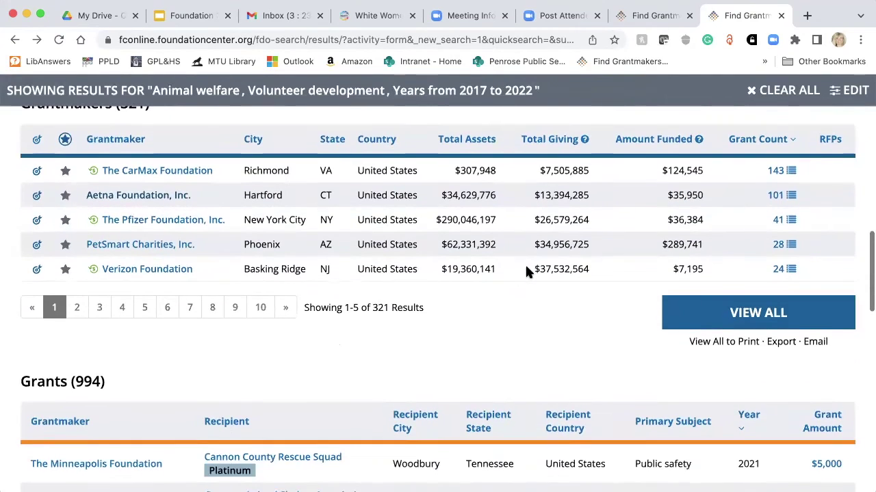
{"action": "left_click", "coordinate": [750, 316]}
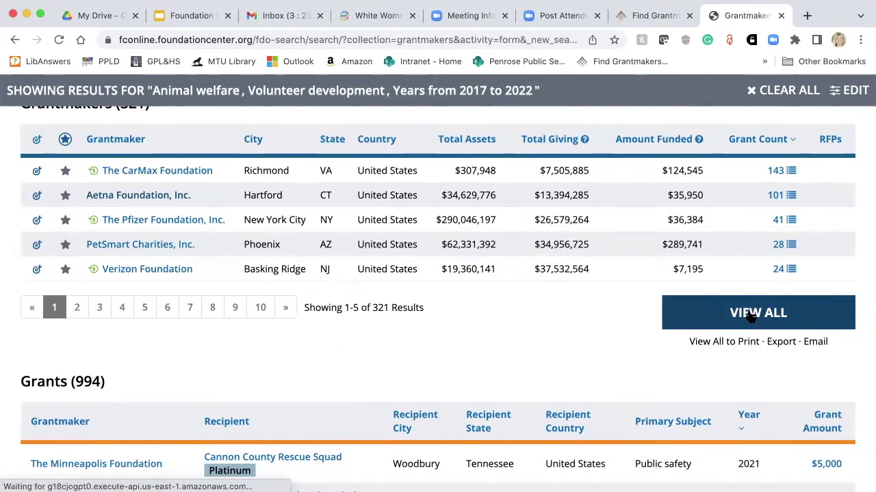
Step: Select all grantmakers in the results table at once, and clear that selection again
{"action": "scroll", "coordinate": [748, 313], "scroll_direction": "down", "scroll_amount": 5}
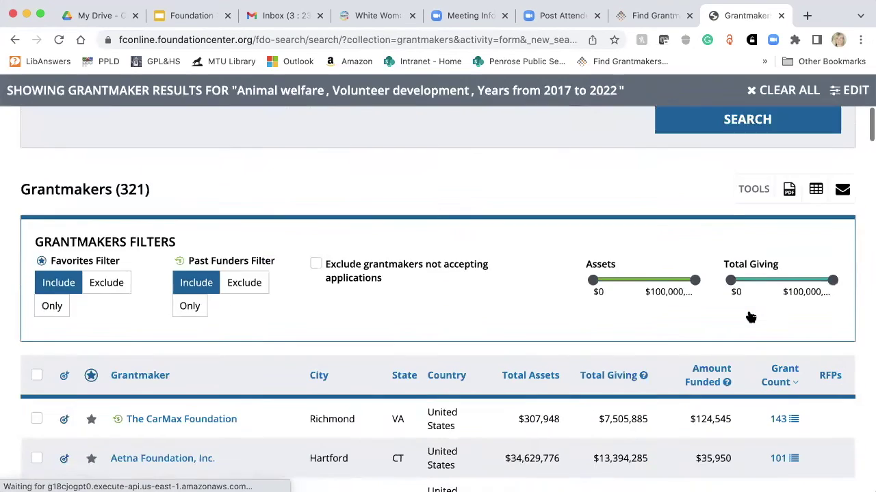
{"action": "scroll", "coordinate": [749, 317], "scroll_direction": "down", "scroll_amount": 5}
{"action": "scroll", "coordinate": [749, 317], "scroll_direction": "up", "scroll_amount": 1}
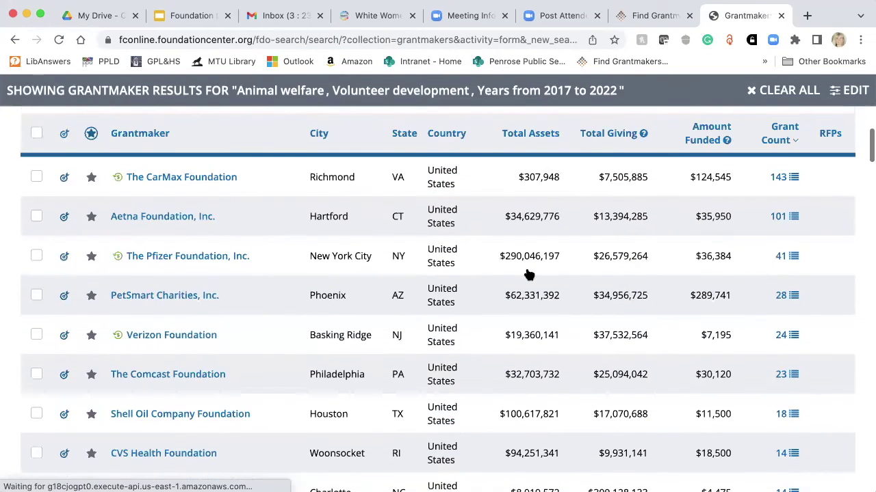
{"action": "left_click", "coordinate": [37, 133]}
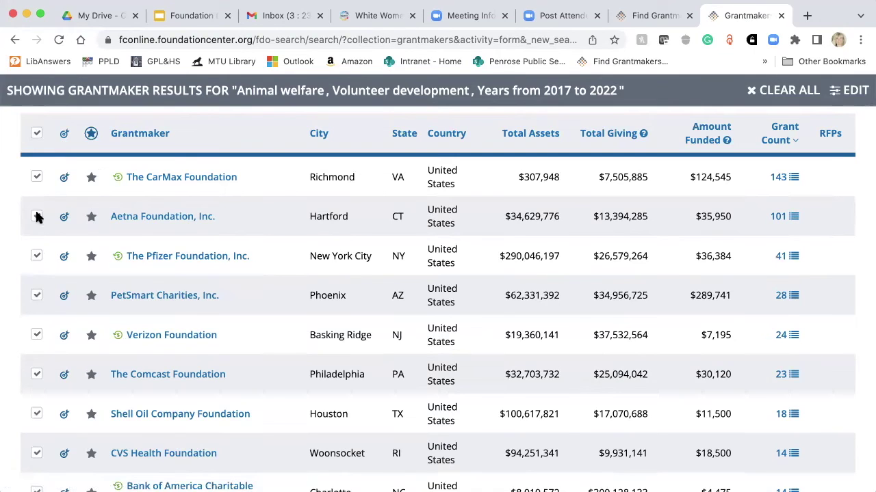
{"action": "scroll", "coordinate": [140, 310], "scroll_direction": "up", "scroll_amount": 2}
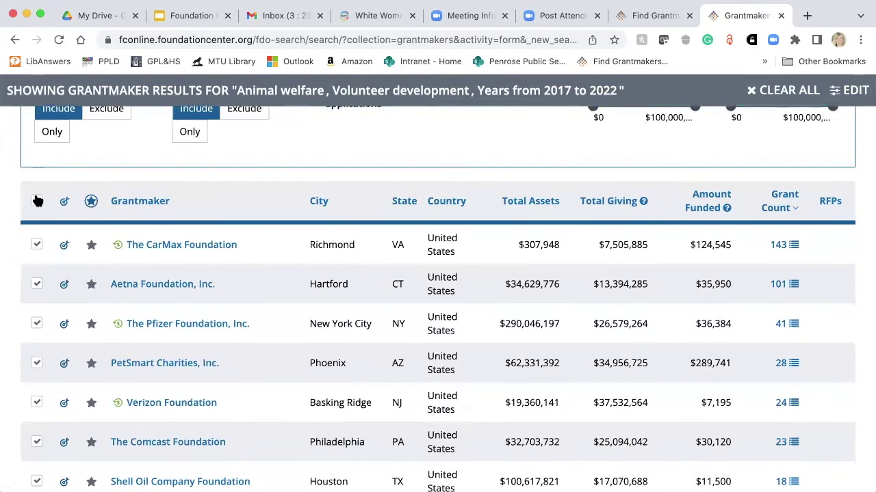
{"action": "left_click", "coordinate": [37, 202]}
Step: Try selecting The CarMax Foundation, Aetna Foundation and The Pfizer Foundation individually, and deselect them again
{"action": "scroll", "coordinate": [233, 285], "scroll_direction": "up", "scroll_amount": 4}
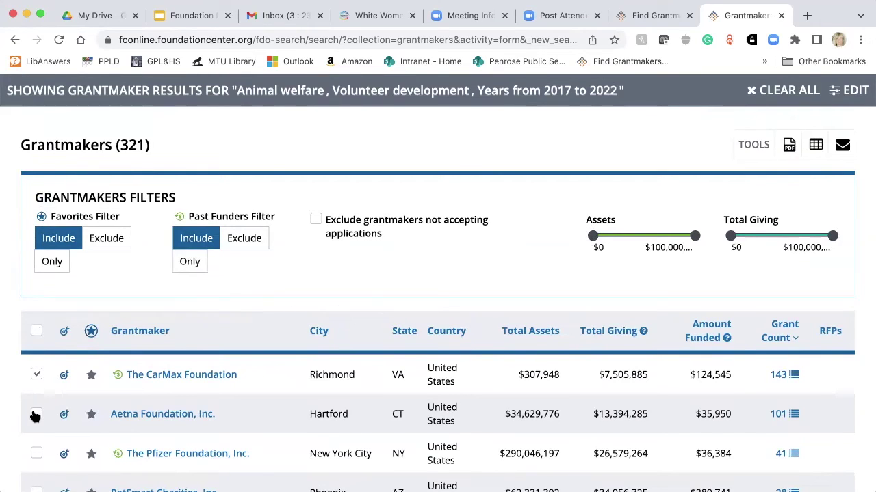
{"action": "left_click", "coordinate": [36, 453]}
{"action": "left_click", "coordinate": [36, 414]}
{"action": "left_click", "coordinate": [36, 374]}
Step: Examine the grantmakers list sorted by grant count, comparing funders' grant counts and amounts funded down to those with three matching grants
{"action": "scroll", "coordinate": [127, 432], "scroll_direction": "down", "scroll_amount": 5}
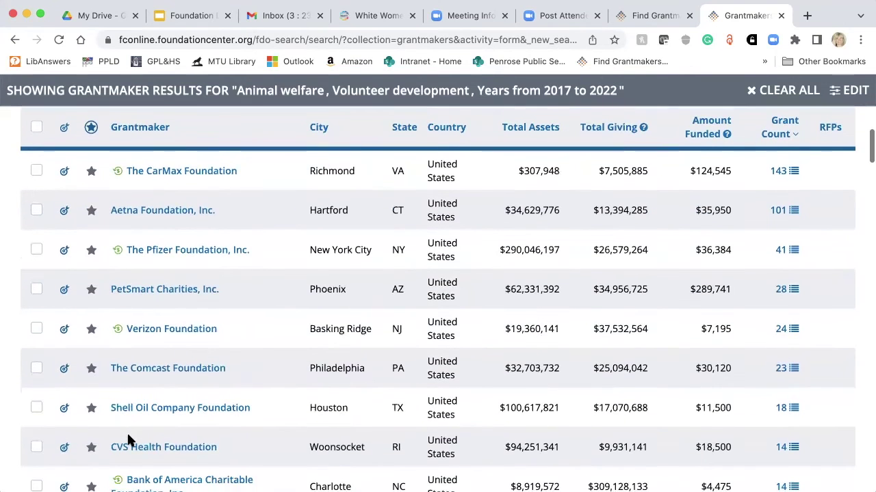
{"action": "scroll", "coordinate": [127, 432], "scroll_direction": "up", "scroll_amount": 2}
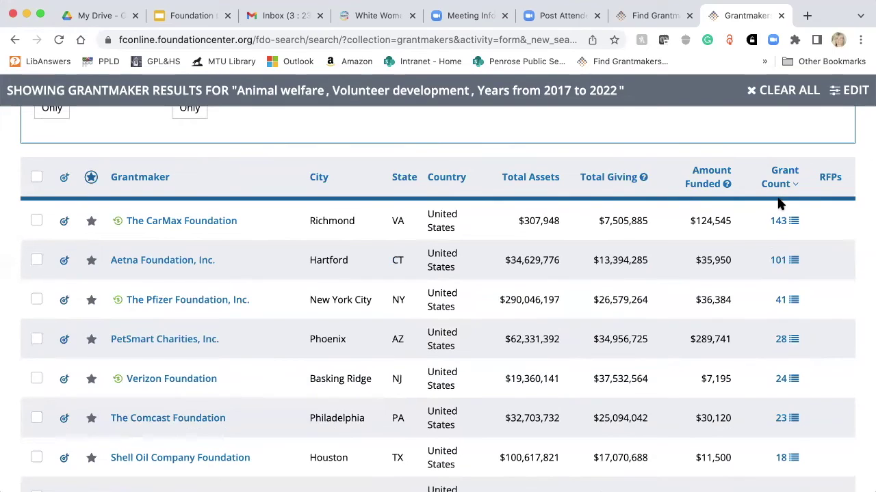
{"action": "scroll", "coordinate": [781, 305], "scroll_direction": "down", "scroll_amount": 10}
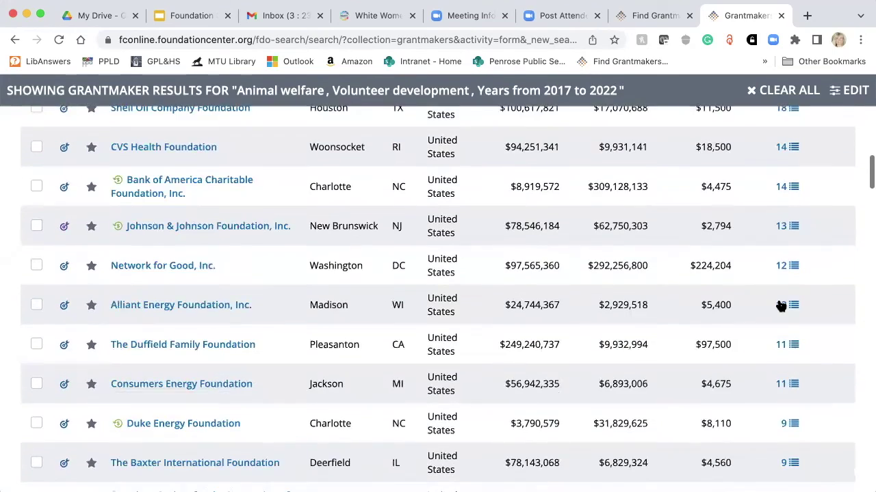
{"action": "scroll", "coordinate": [781, 305], "scroll_direction": "down", "scroll_amount": 10}
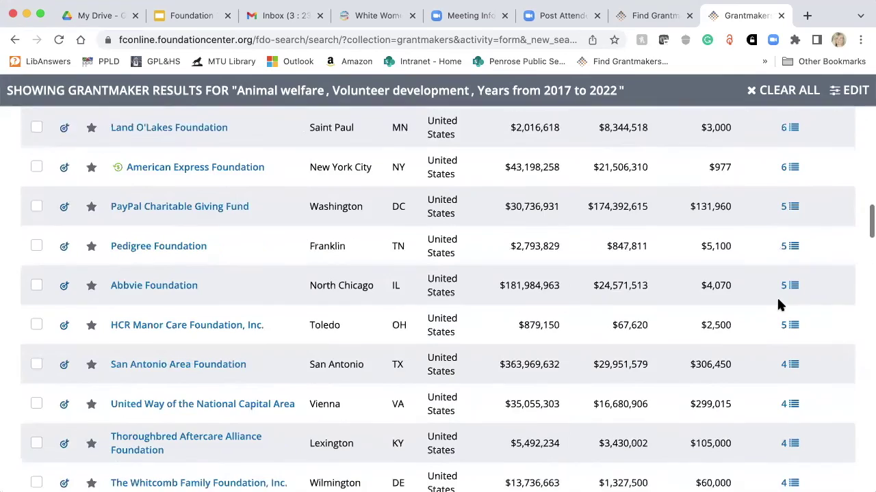
{"action": "scroll", "coordinate": [780, 304], "scroll_direction": "down", "scroll_amount": 10}
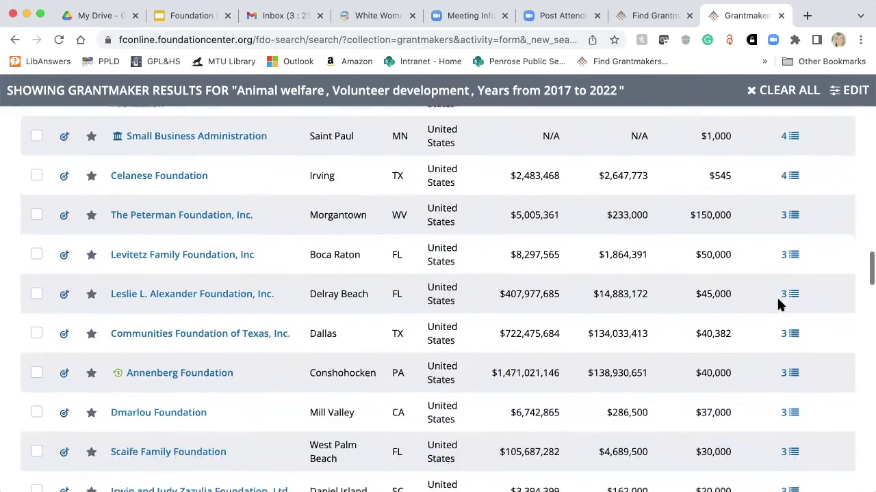
{"action": "scroll", "coordinate": [778, 302], "scroll_direction": "down", "scroll_amount": 7}
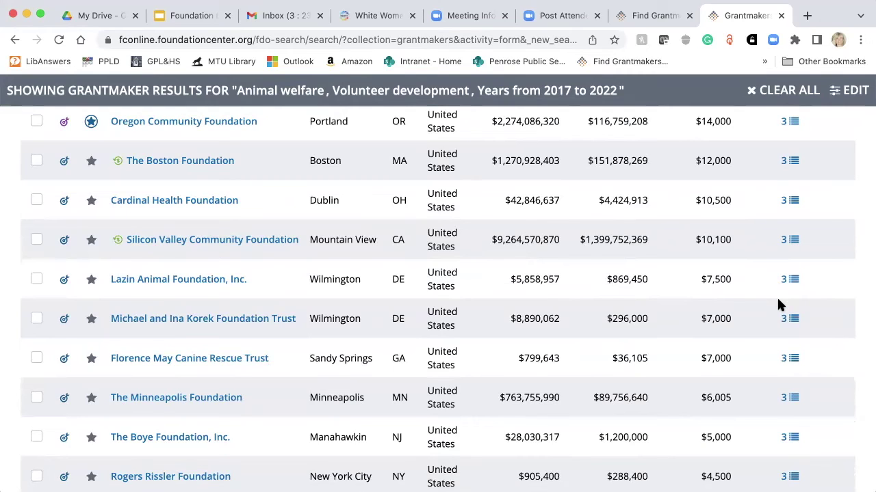
{"action": "scroll", "coordinate": [793, 253], "scroll_direction": "up", "scroll_amount": 15}
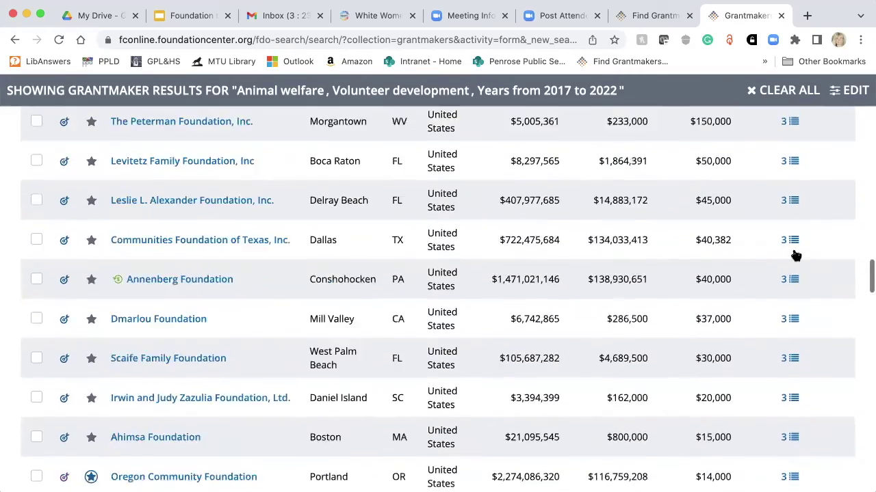
{"action": "scroll", "coordinate": [793, 253], "scroll_direction": "up", "scroll_amount": 15}
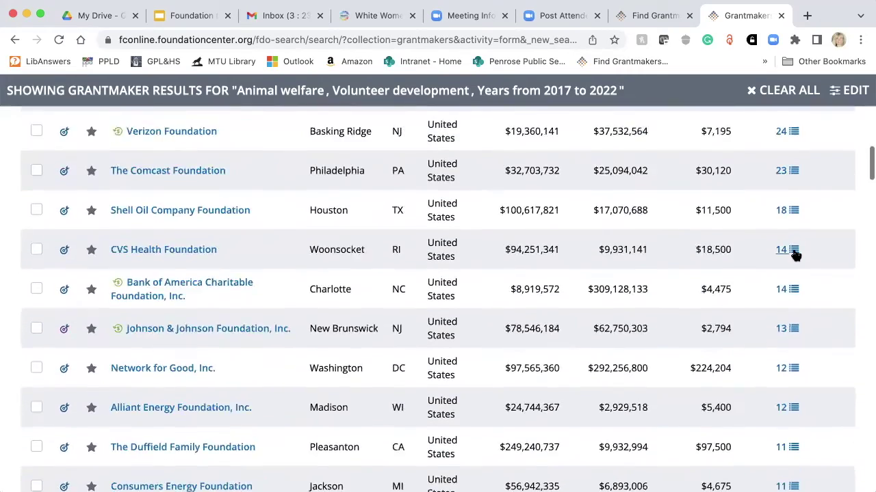
{"action": "scroll", "coordinate": [795, 255], "scroll_direction": "down", "scroll_amount": 1}
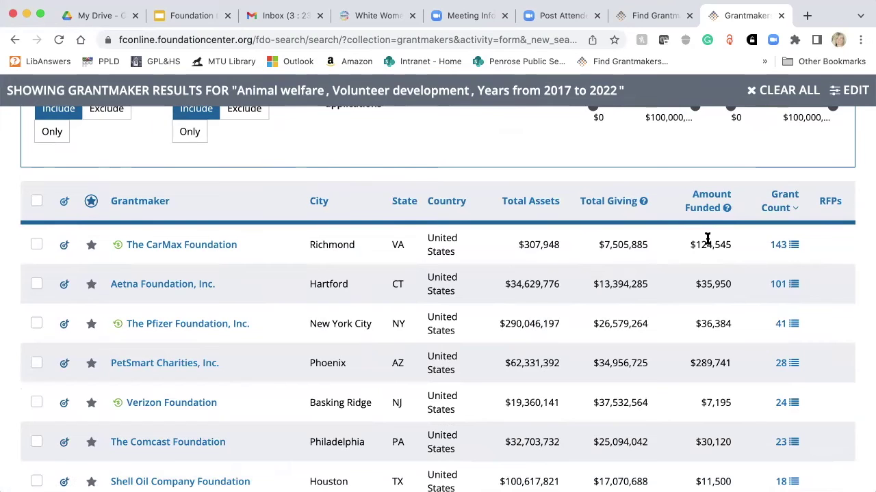
Step: Return to the combined search results and review the totals for grantmakers, grants, recipients and 990 tax forms
{"action": "scroll", "coordinate": [707, 239], "scroll_direction": "up", "scroll_amount": 5}
{"action": "scroll", "coordinate": [707, 244], "scroll_direction": "up", "scroll_amount": 5}
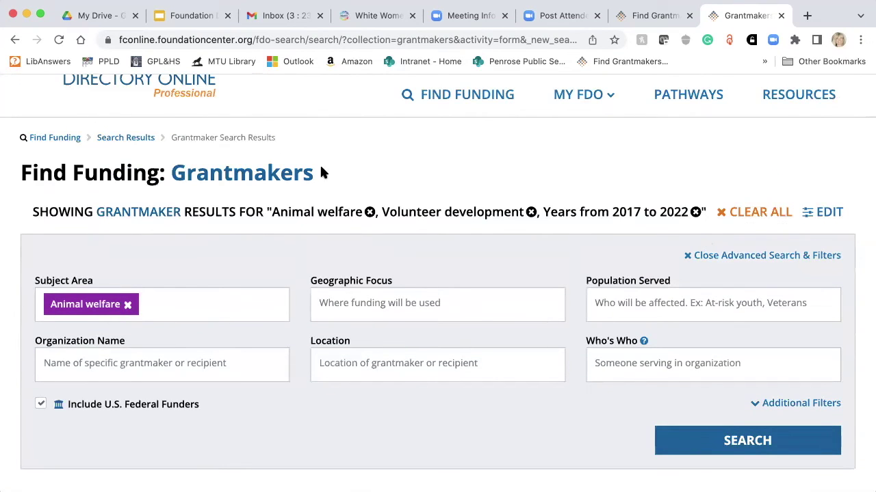
{"action": "left_click", "coordinate": [14, 40]}
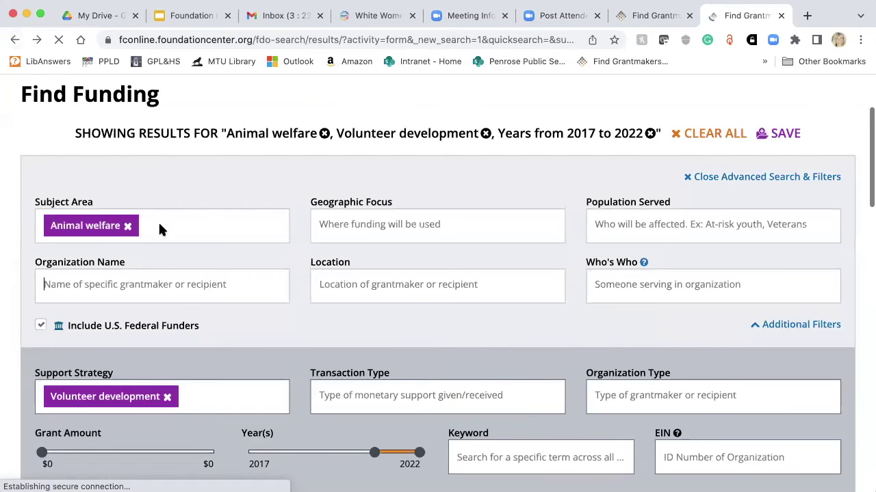
{"action": "left_click", "coordinate": [199, 287]}
{"action": "scroll", "coordinate": [199, 287], "scroll_direction": "down", "scroll_amount": 10}
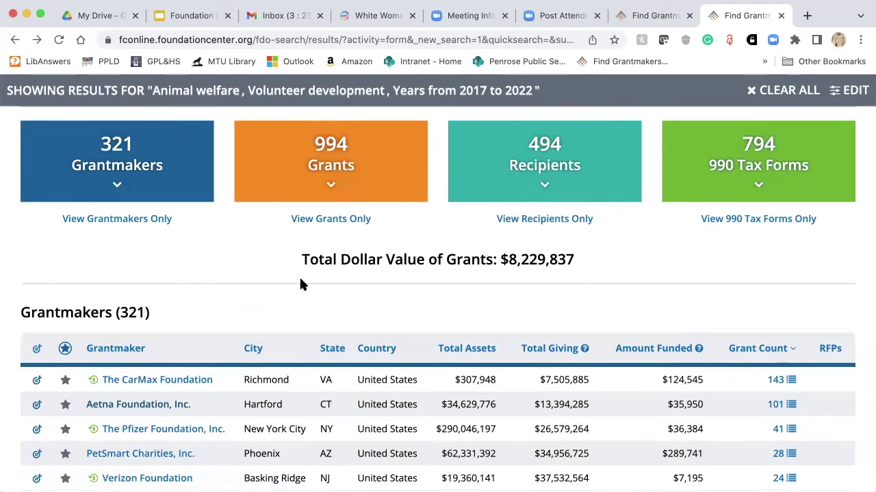
Step: Open the Angels Among Us Pet Rescue Inc profile from the Recipients section of the search results
{"action": "left_click", "coordinate": [553, 182]}
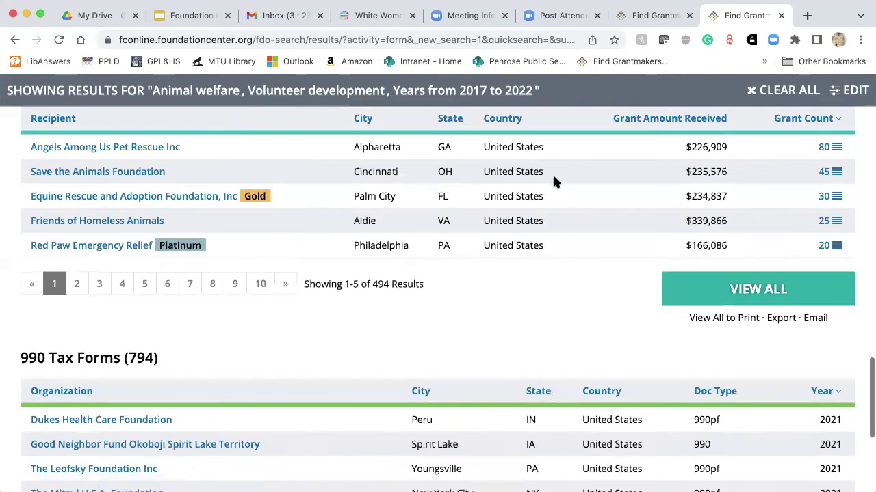
{"action": "scroll", "coordinate": [463, 318], "scroll_direction": "up", "scroll_amount": 2}
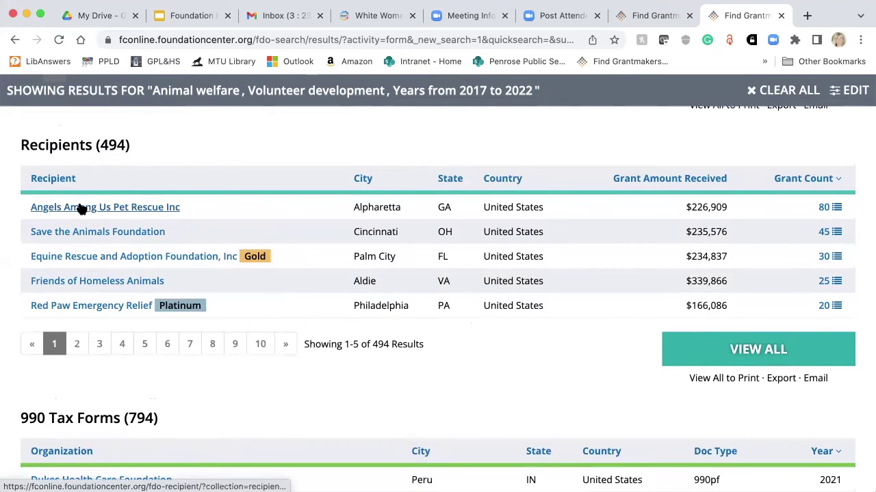
{"action": "left_click", "coordinate": [137, 207]}
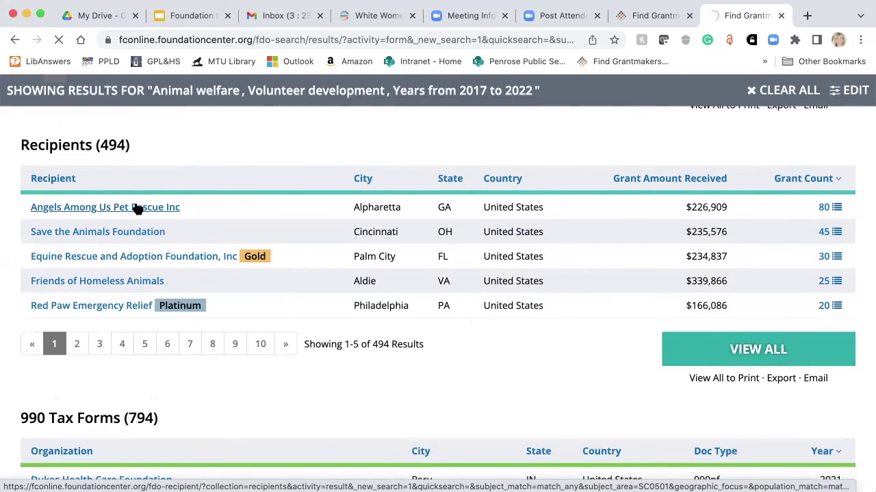
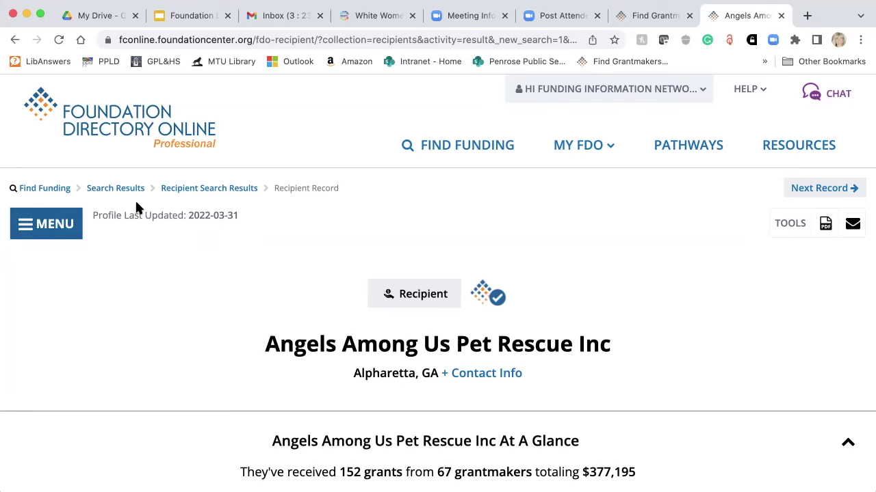
Step: Examine the recipient's At A Glance charts covering types of giving organizations, funder locations and grant sizes
{"action": "scroll", "coordinate": [136, 204], "scroll_direction": "down", "scroll_amount": 3}
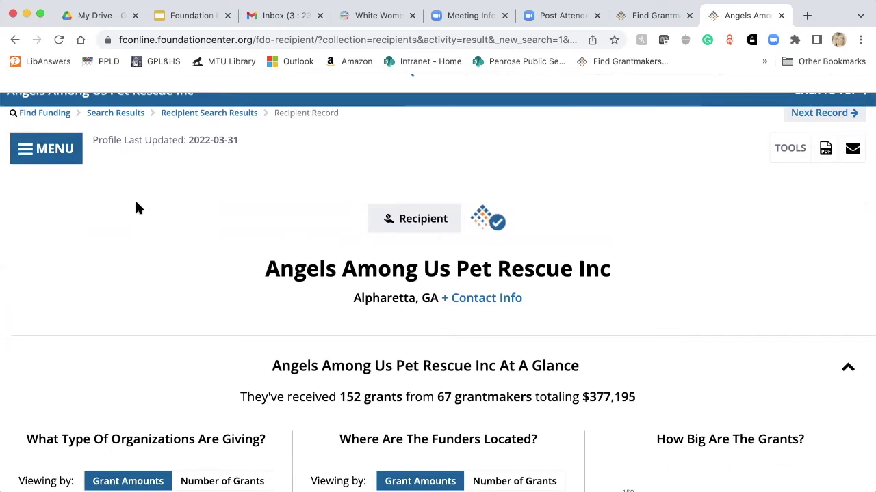
{"action": "scroll", "coordinate": [136, 204], "scroll_direction": "down", "scroll_amount": 2}
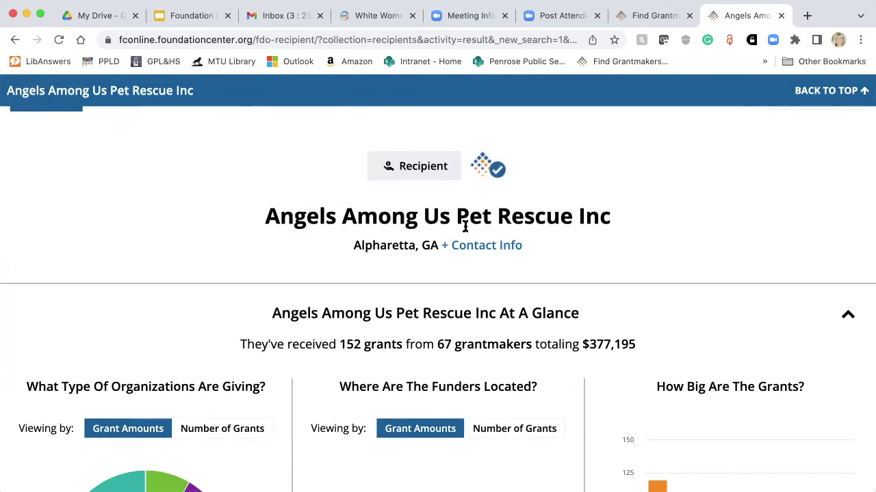
{"action": "scroll", "coordinate": [465, 225], "scroll_direction": "down", "scroll_amount": 4}
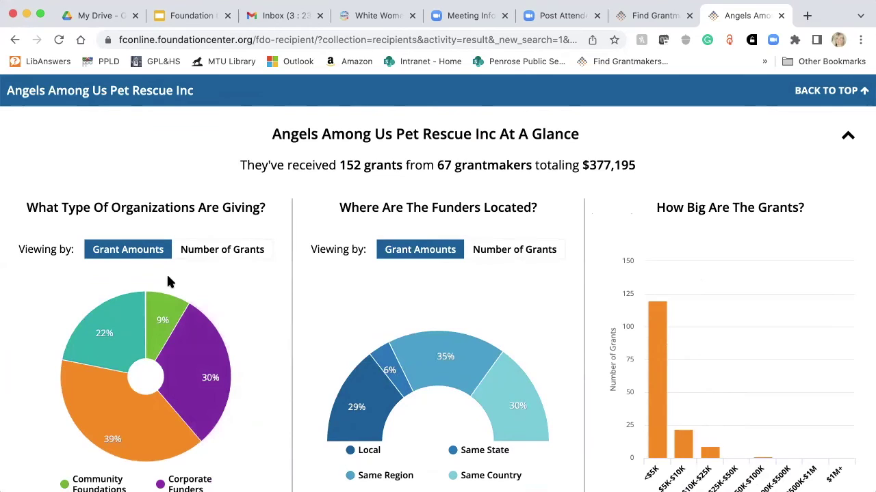
{"action": "scroll", "coordinate": [203, 286], "scroll_direction": "down", "scroll_amount": 2}
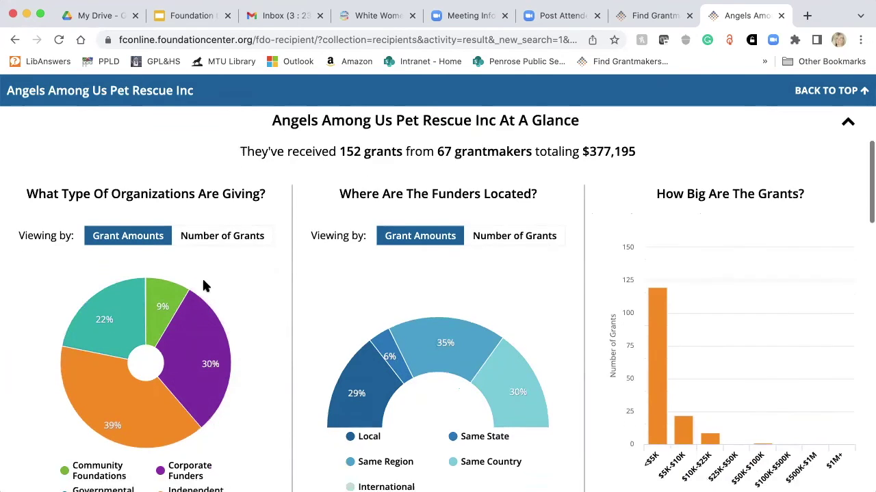
{"action": "scroll", "coordinate": [203, 286], "scroll_direction": "down", "scroll_amount": 1}
{"action": "mouse_move", "coordinate": [125, 323]}
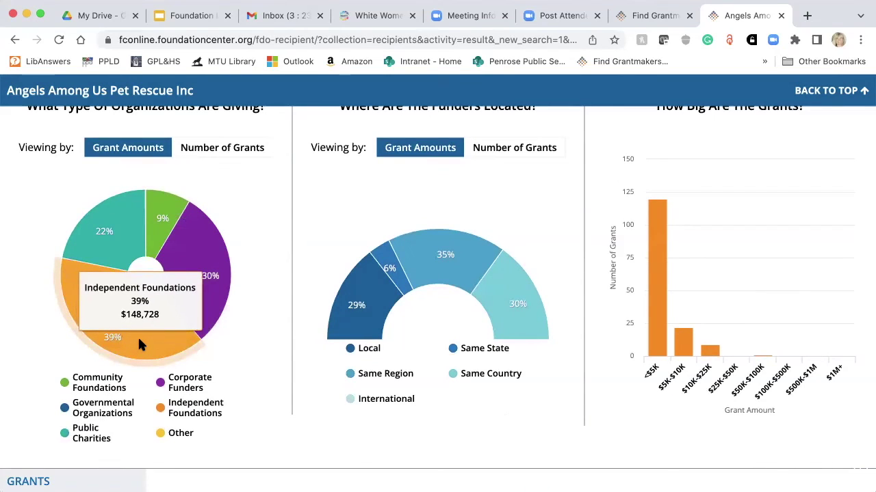
{"action": "scroll", "coordinate": [381, 366], "scroll_direction": "down", "scroll_amount": 2}
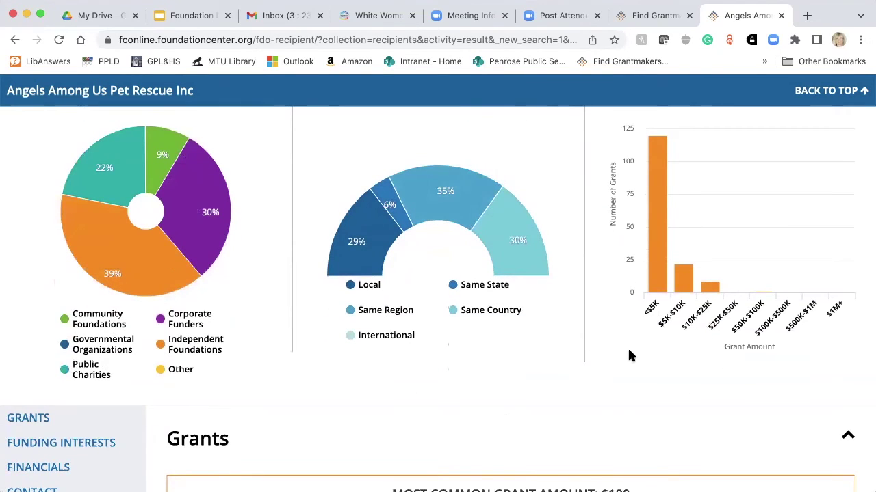
{"action": "scroll", "coordinate": [628, 350], "scroll_direction": "up", "scroll_amount": 3}
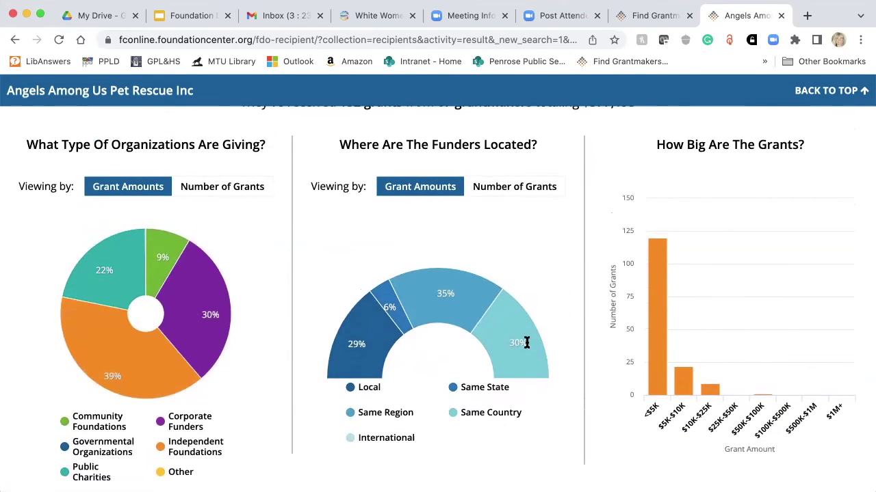
{"action": "mouse_move", "coordinate": [514, 346]}
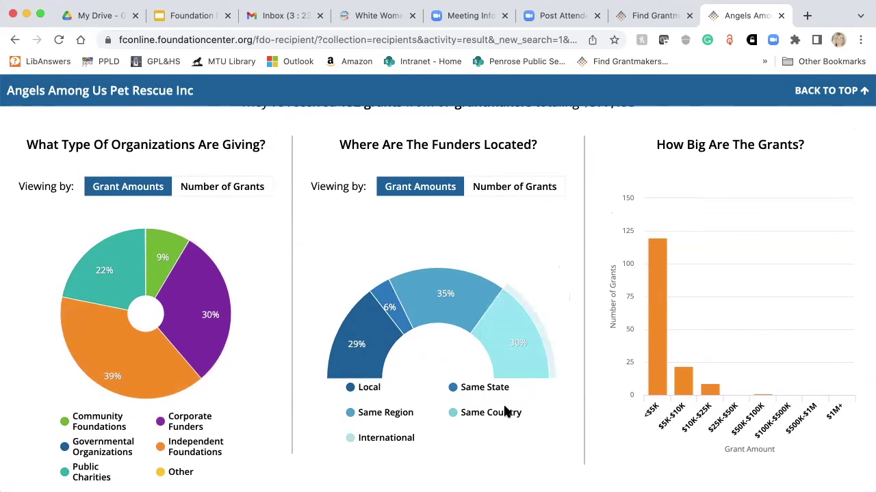
{"action": "mouse_move", "coordinate": [442, 311]}
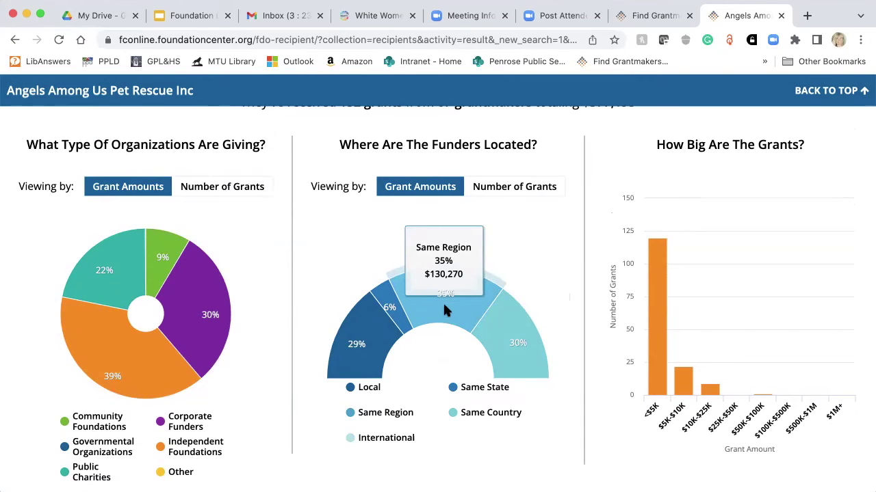
{"action": "mouse_move", "coordinate": [653, 340]}
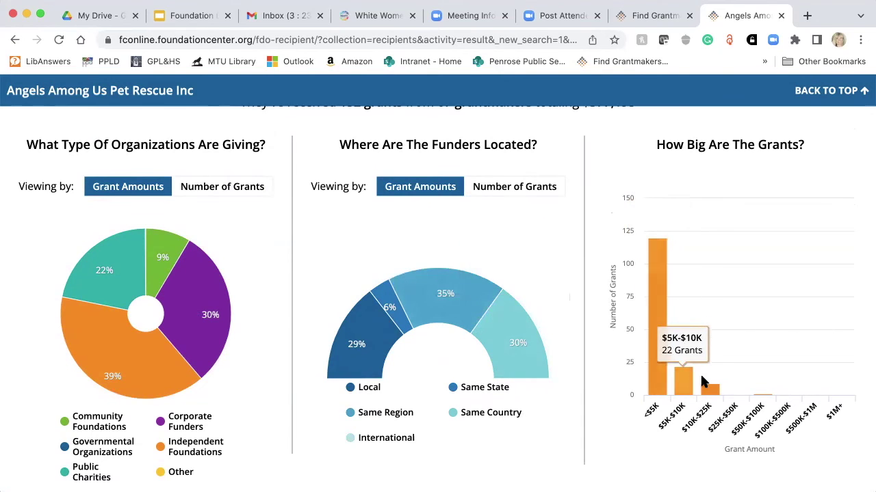
{"action": "mouse_move", "coordinate": [708, 389]}
Step: Review the recipient's grants table for the grantmakers, primary subjects, years and amounts, and return to the profile's beginning
{"action": "scroll", "coordinate": [707, 389], "scroll_direction": "down", "scroll_amount": 2}
{"action": "scroll", "coordinate": [704, 384], "scroll_direction": "down", "scroll_amount": 7}
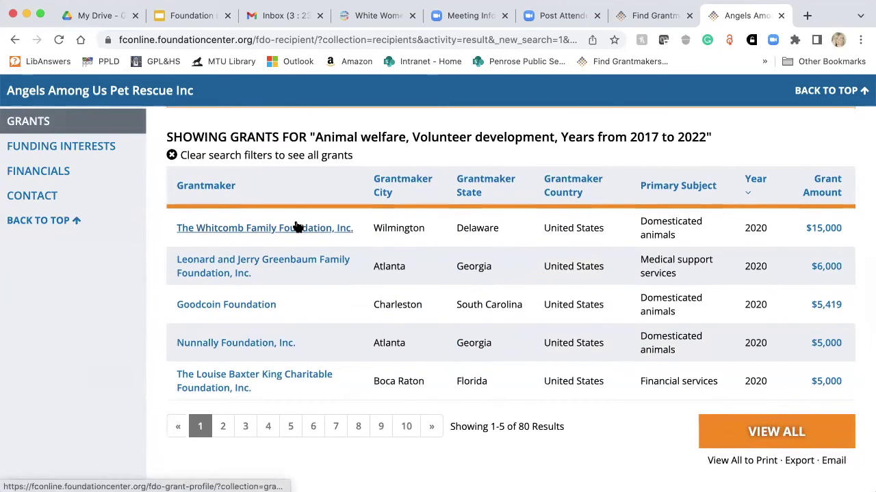
{"action": "scroll", "coordinate": [297, 226], "scroll_direction": "up", "scroll_amount": 1}
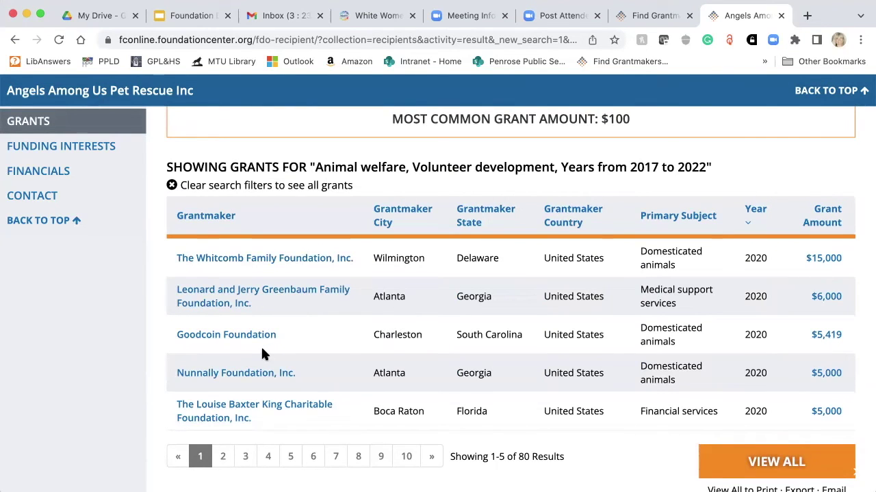
{"action": "scroll", "coordinate": [262, 353], "scroll_direction": "up", "scroll_amount": 15}
{"action": "scroll", "coordinate": [263, 353], "scroll_direction": "up", "scroll_amount": 2}
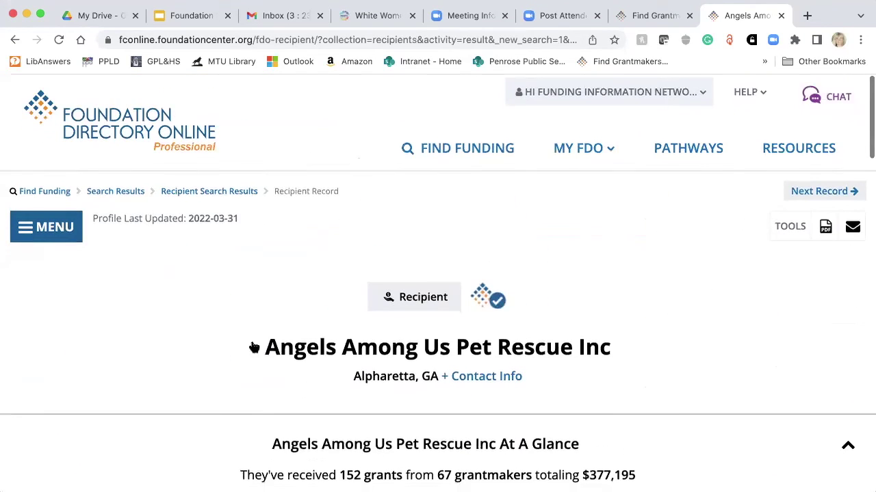
Step: Return to the Foundation Directory Online search page and show the Subject Area choices in the advanced search
{"action": "left_click", "coordinate": [112, 135]}
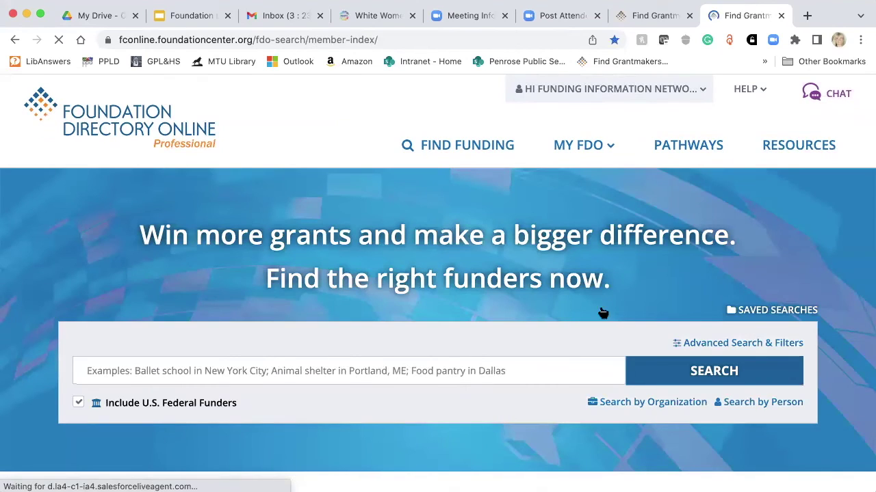
{"action": "left_click", "coordinate": [725, 346]}
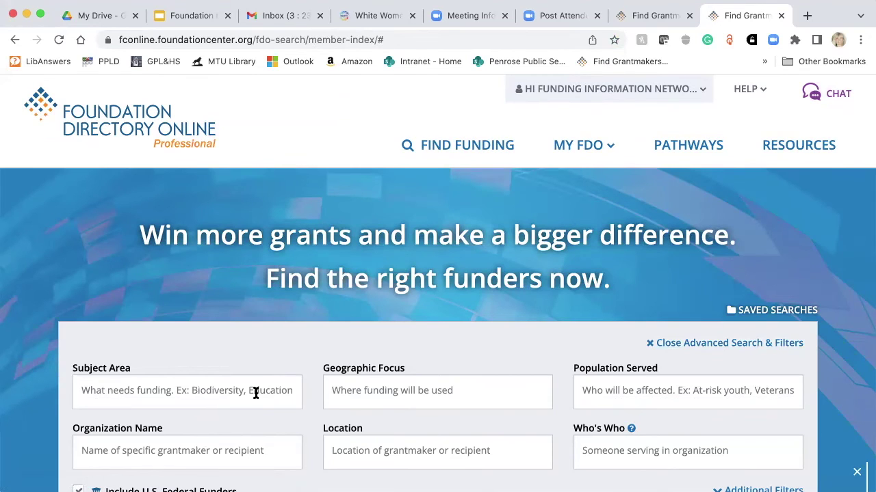
{"action": "left_click", "coordinate": [255, 393]}
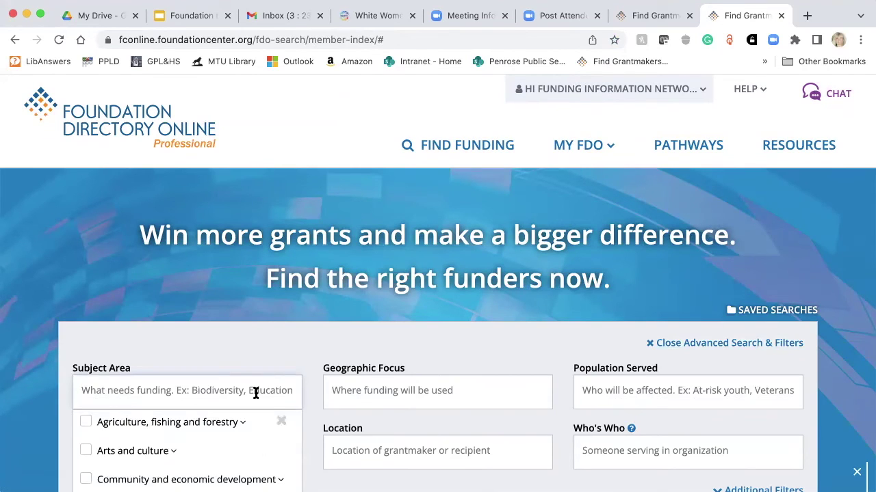
{"action": "scroll", "coordinate": [255, 393], "scroll_direction": "down", "scroll_amount": 3}
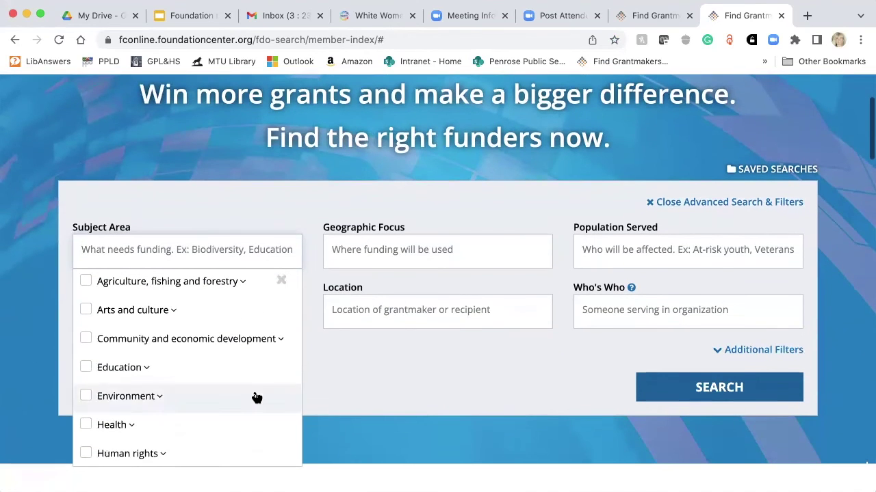
Step: Try looking up "sustainibility" as a subject area, and erase the entry
{"action": "type", "text": "sus"}
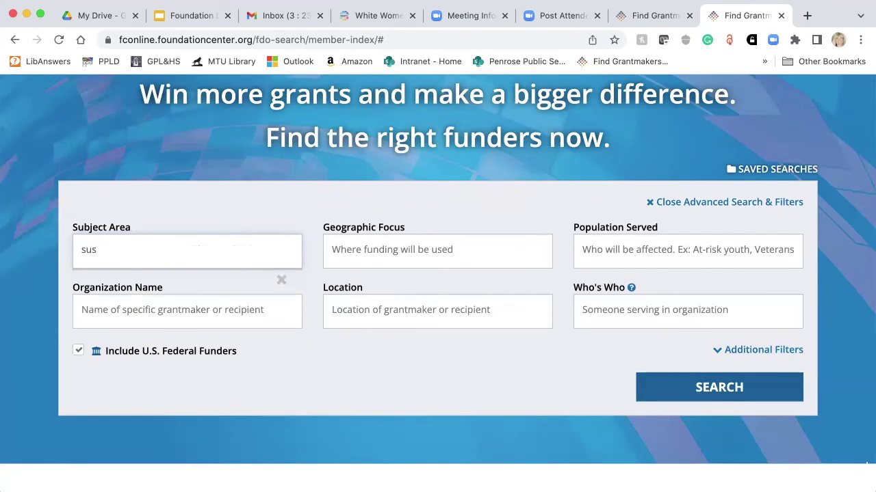
{"action": "type", "text": "tain"}
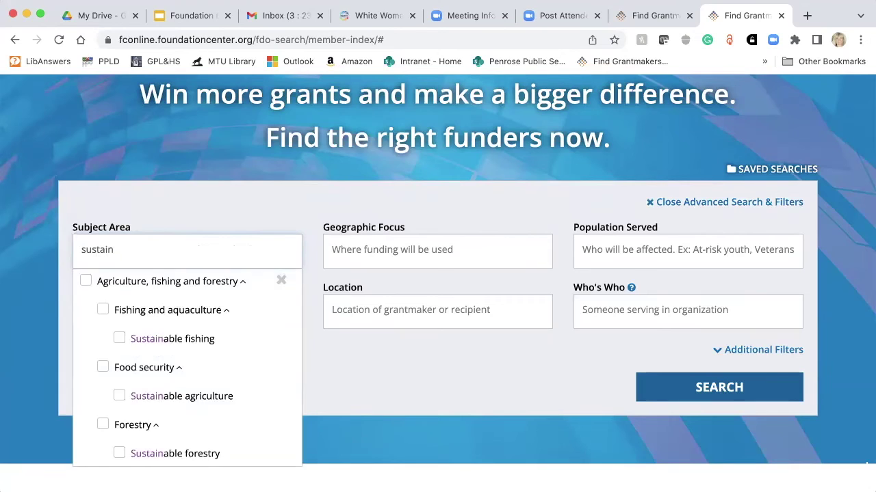
{"action": "type", "text": "ibility"}
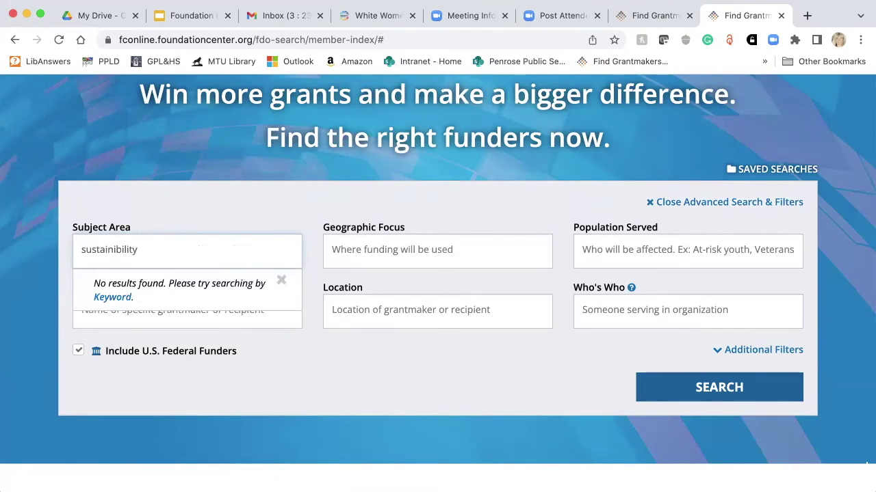
{"action": "key", "text": "BackSpace"}
{"action": "key", "text": "BackSpace"}
{"action": "key", "text": "BackSpace"}
{"action": "key", "text": "BackSpace"}
{"action": "key", "text": "BackSpace"}
{"action": "key", "text": "BackSpace"}
{"action": "key", "text": "BackSpace"}
{"action": "key", "text": "BackSpace"}
{"action": "key", "text": "BackSpace"}
{"action": "key", "text": "BackSpace"}
{"action": "key", "text": "BackSpace"}
{"action": "key", "text": "BackSpace"}
{"action": "key", "text": "BackSpace"}
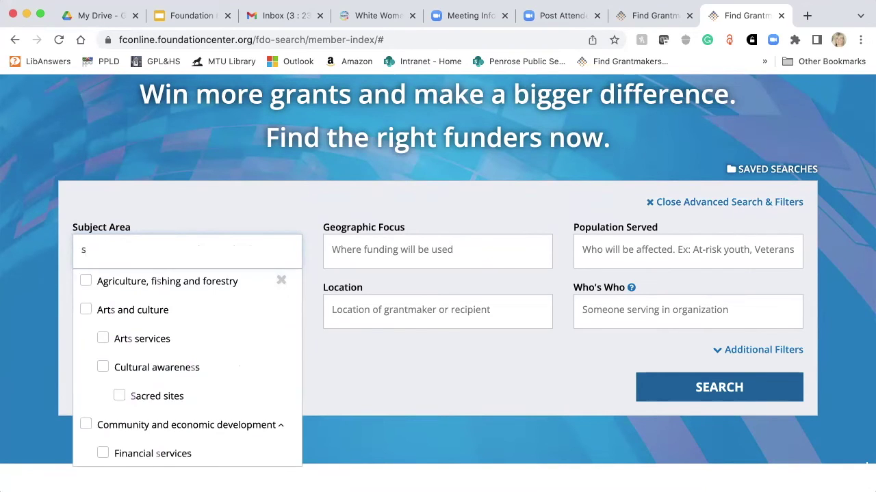
Step: Look up subject areas matching "sustain", and clear the Subject Area field
{"action": "type", "text": "us"}
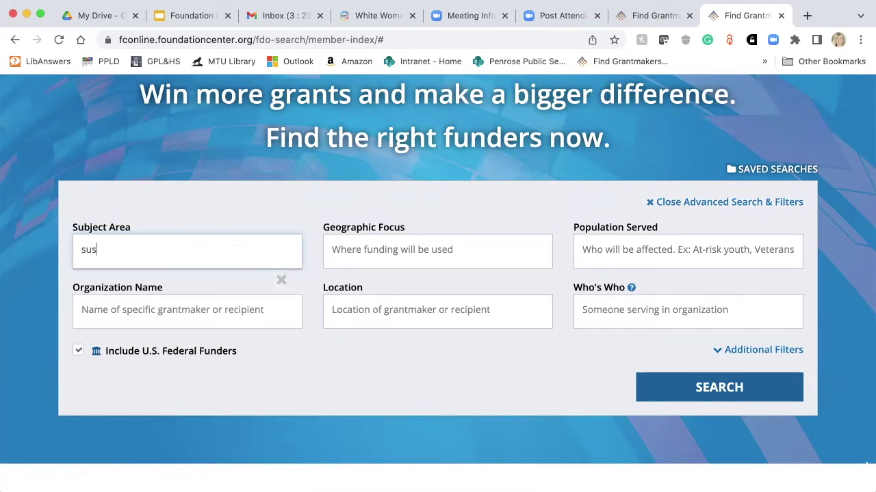
{"action": "type", "text": "tain"}
{"action": "key", "text": "BackSpace"}
{"action": "key", "text": "BackSpace"}
{"action": "key", "text": "BackSpace"}
{"action": "key", "text": "BackSpace"}
{"action": "key", "text": "BackSpace"}
{"action": "key", "text": "BackSpace"}
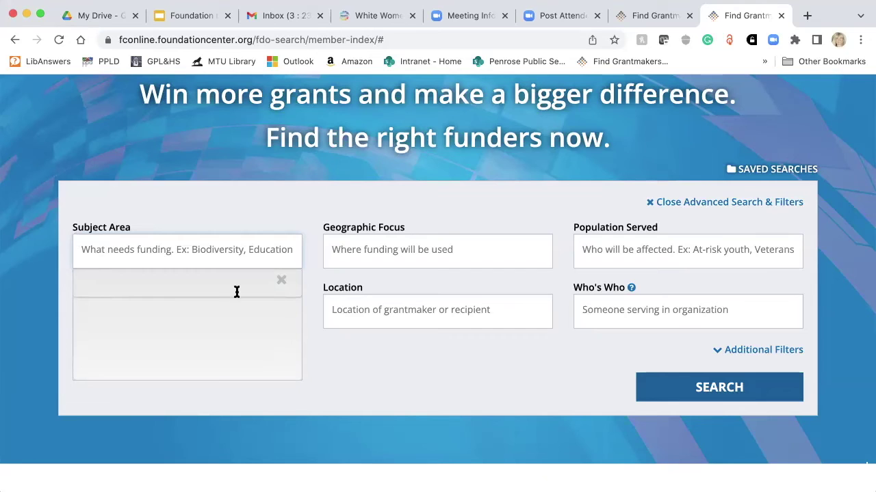
{"action": "left_click", "coordinate": [279, 277]}
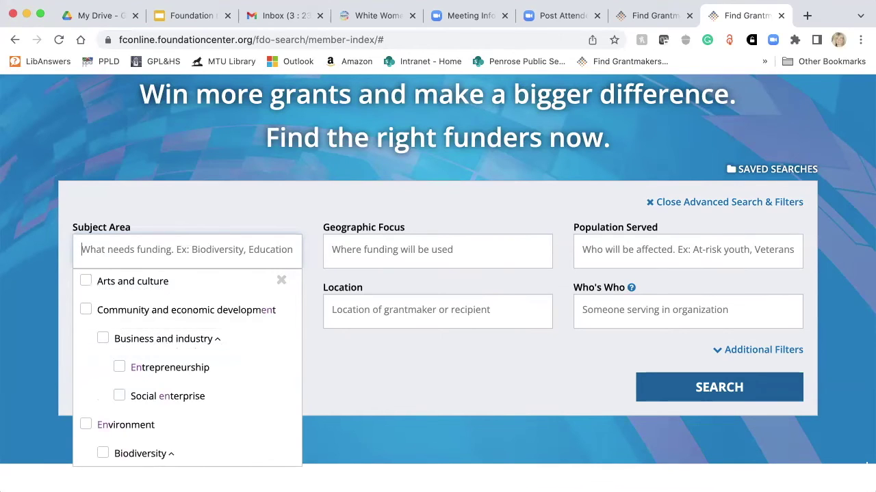
Step: Look up subject areas matching "envi" and examine the suggested environment, health, human rights and science categories
{"action": "type", "text": "en"}
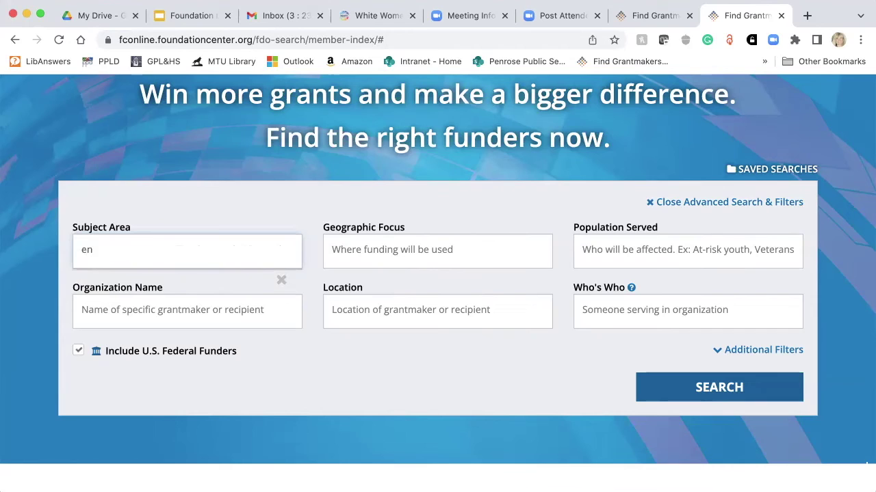
{"action": "type", "text": "vi"}
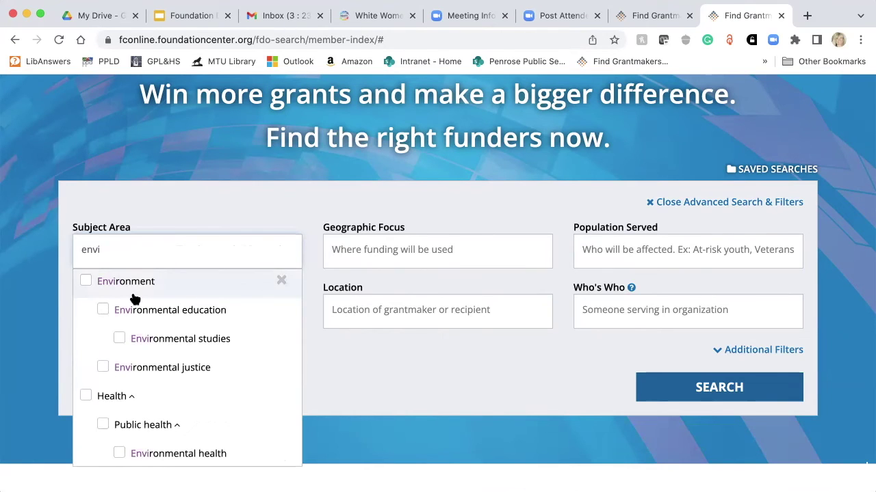
{"action": "scroll", "coordinate": [134, 299], "scroll_direction": "down", "scroll_amount": 2}
{"action": "scroll", "coordinate": [135, 299], "scroll_direction": "down", "scroll_amount": 1}
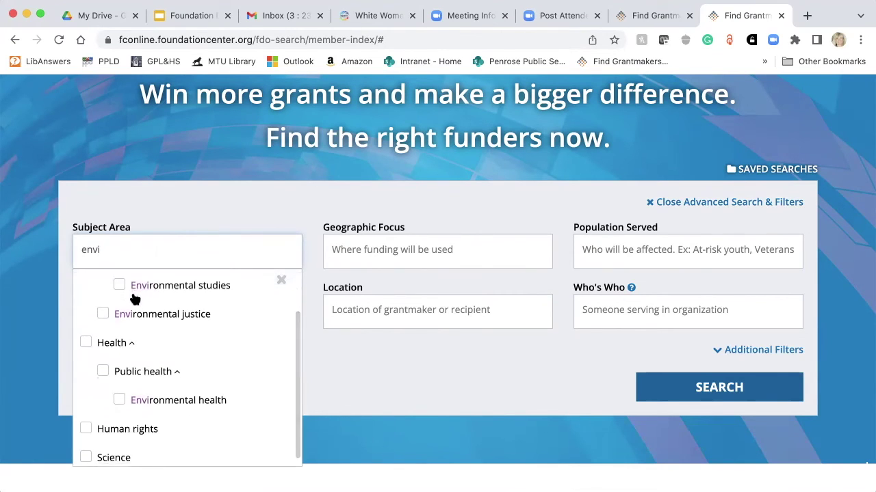
{"action": "scroll", "coordinate": [135, 299], "scroll_direction": "down", "scroll_amount": 2}
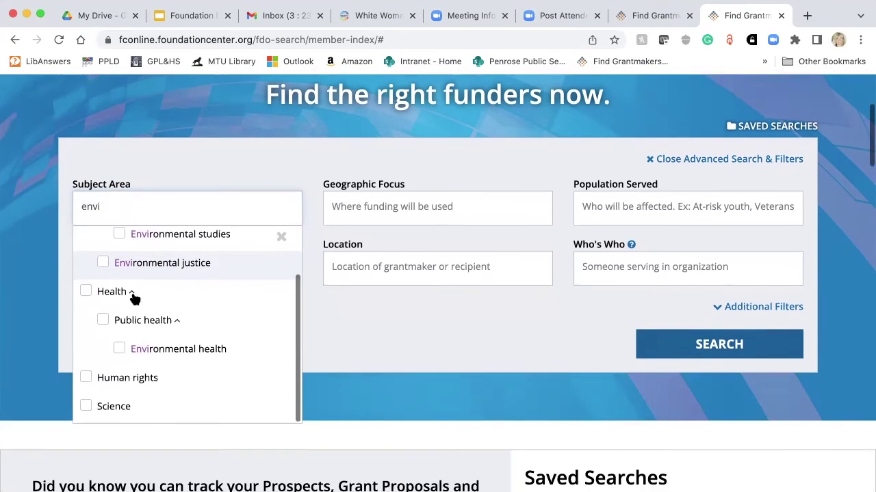
{"action": "scroll", "coordinate": [135, 299], "scroll_direction": "up", "scroll_amount": 2}
{"action": "scroll", "coordinate": [134, 299], "scroll_direction": "up", "scroll_amount": 5}
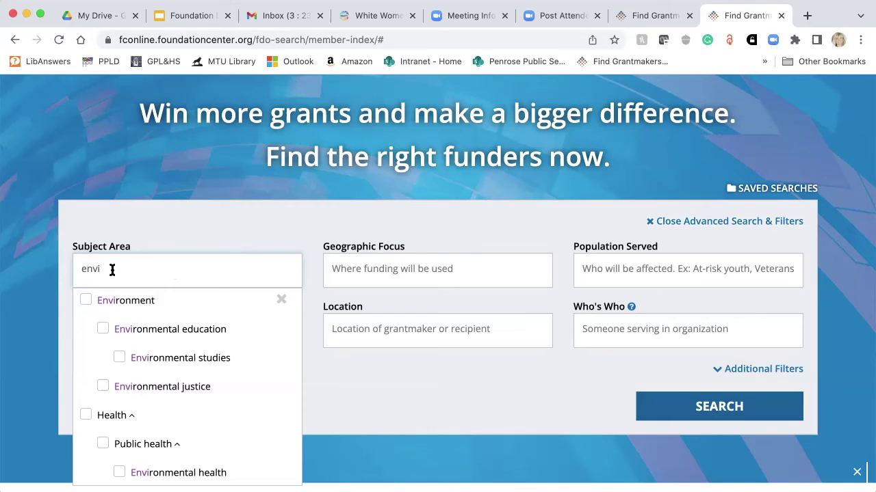
Step: Replace the Subject Area entry with "art" to look up matching arts subjects
{"action": "key", "text": "BackSpace"}
{"action": "key", "text": "BackSpace"}
{"action": "key", "text": "BackSpace"}
{"action": "key", "text": "BackSpace"}
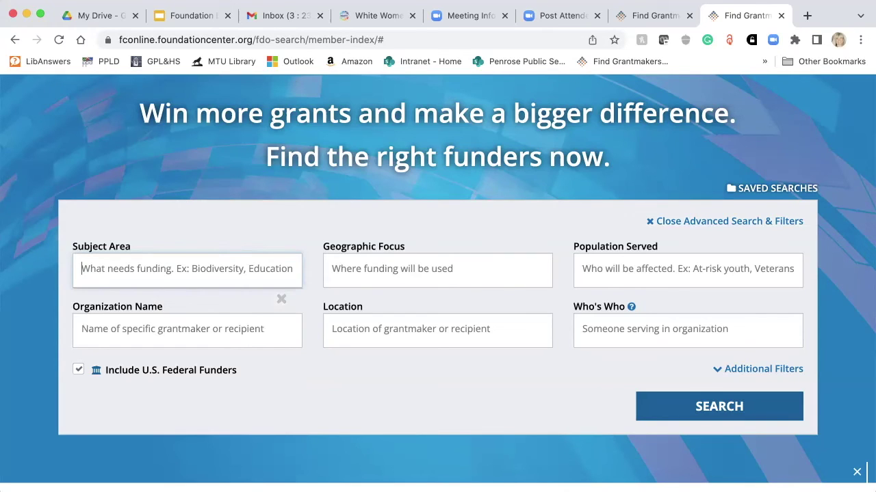
{"action": "type", "text": "arts"}
{"action": "key", "text": "BackSpace"}
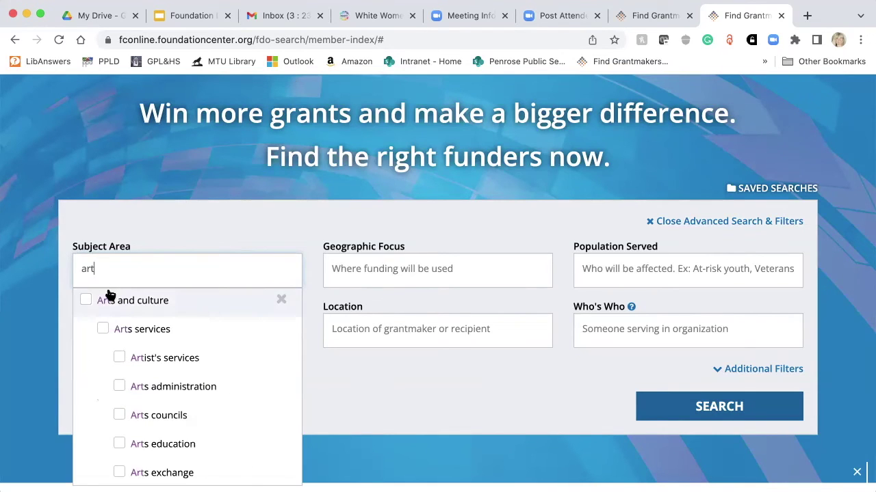
Step: Review the suggested arts subjects and select the broad Arts and culture category as the subject area
{"action": "scroll", "coordinate": [121, 347], "scroll_direction": "down", "scroll_amount": 3}
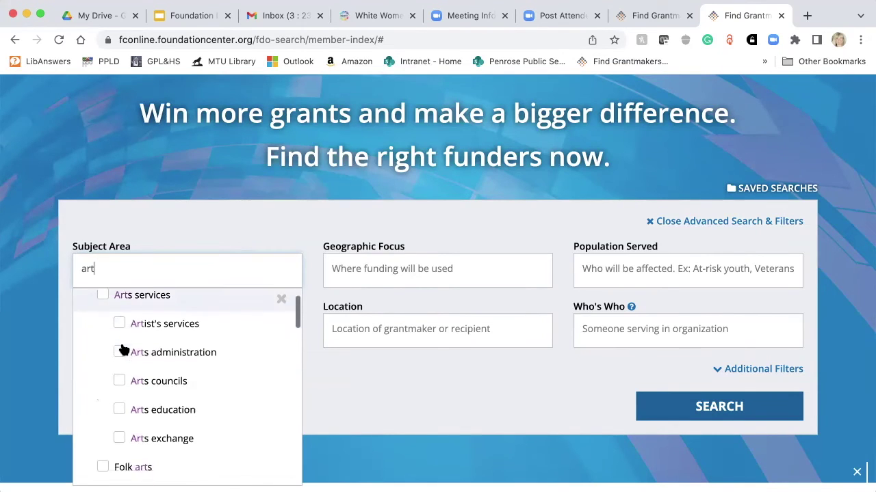
{"action": "scroll", "coordinate": [121, 349], "scroll_direction": "down", "scroll_amount": 6}
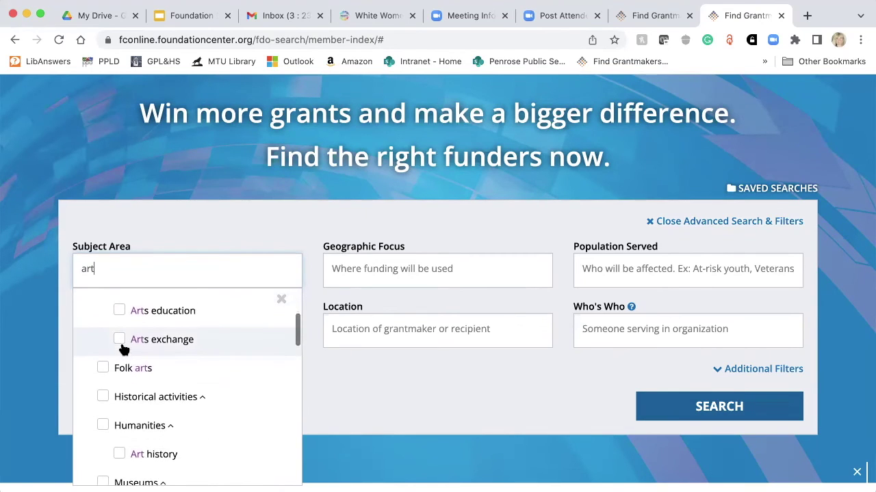
{"action": "scroll", "coordinate": [121, 350], "scroll_direction": "down", "scroll_amount": 6}
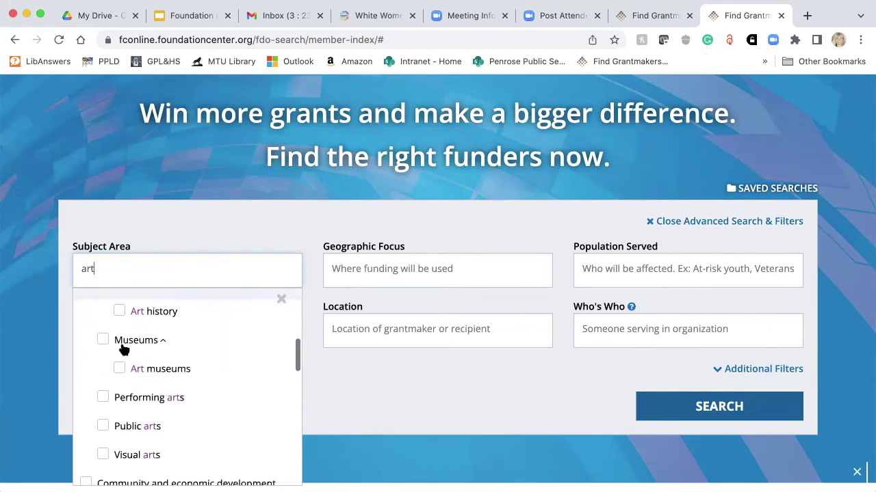
{"action": "scroll", "coordinate": [121, 350], "scroll_direction": "down", "scroll_amount": 6}
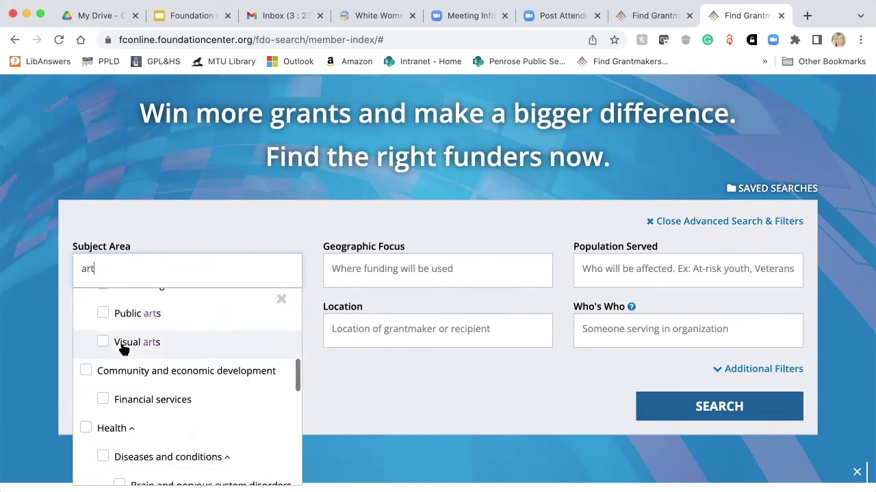
{"action": "scroll", "coordinate": [121, 350], "scroll_direction": "down", "scroll_amount": 7}
{"action": "scroll", "coordinate": [121, 349], "scroll_direction": "up", "scroll_amount": 12}
{"action": "scroll", "coordinate": [121, 350], "scroll_direction": "up", "scroll_amount": 8}
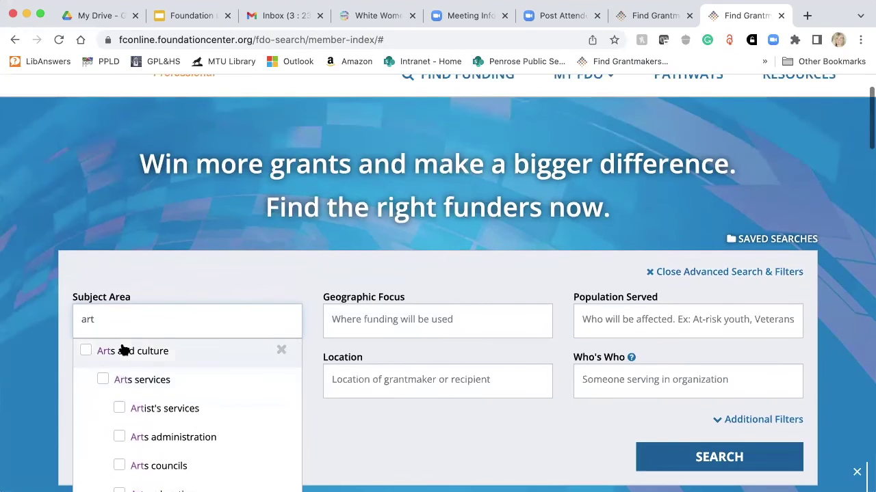
{"action": "left_click", "coordinate": [86, 351]}
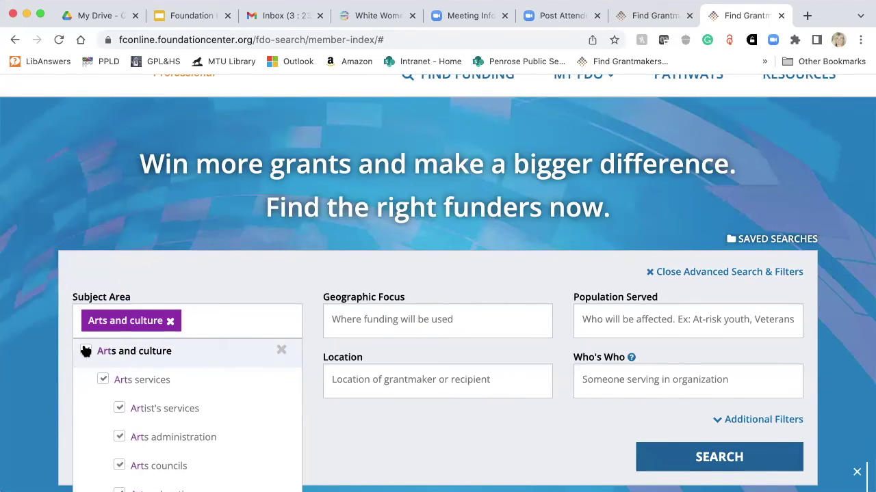
Step: Look up "colora" under Geographic Focus and select Colorado Springs (Colorado, United States)
{"action": "left_click", "coordinate": [372, 323]}
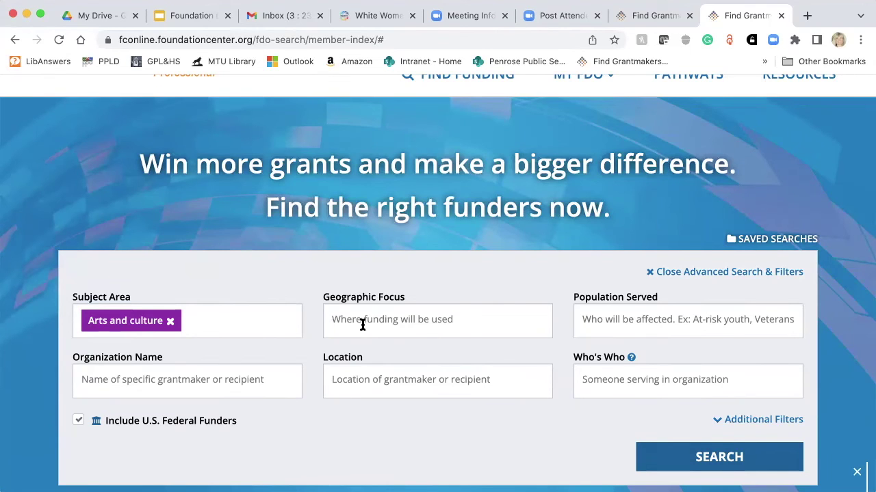
{"action": "type", "text": "colora"}
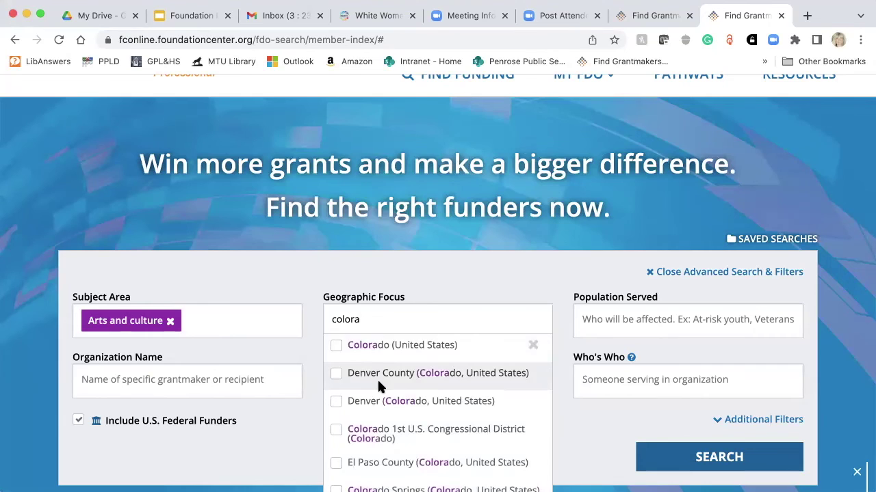
{"action": "scroll", "coordinate": [379, 385], "scroll_direction": "down", "scroll_amount": 2}
{"action": "scroll", "coordinate": [378, 385], "scroll_direction": "down", "scroll_amount": 1}
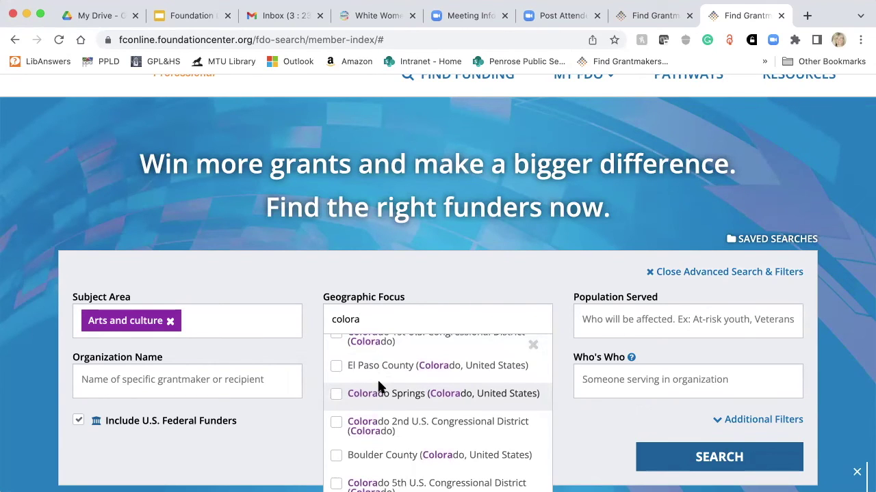
{"action": "left_click", "coordinate": [336, 394]}
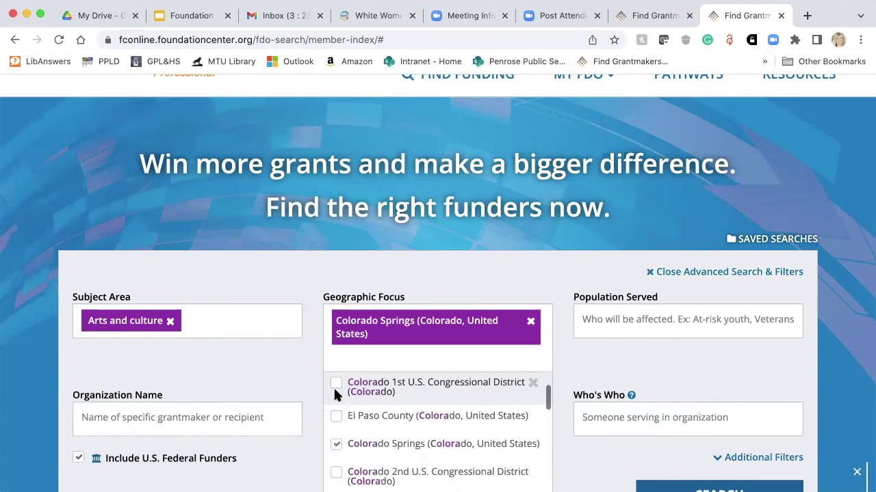
Step: Select Children and youth from the age groups as the population served
{"action": "left_click", "coordinate": [613, 319]}
{"action": "left_click", "coordinate": [643, 350]}
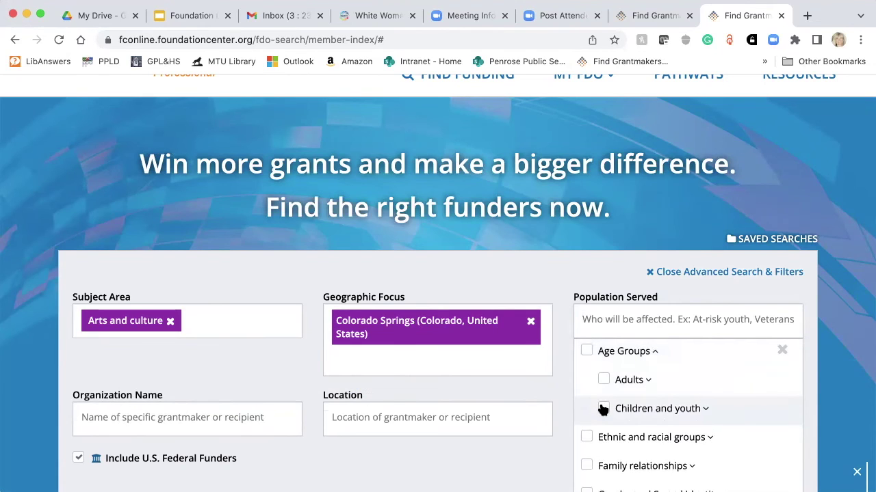
{"action": "left_click", "coordinate": [602, 408]}
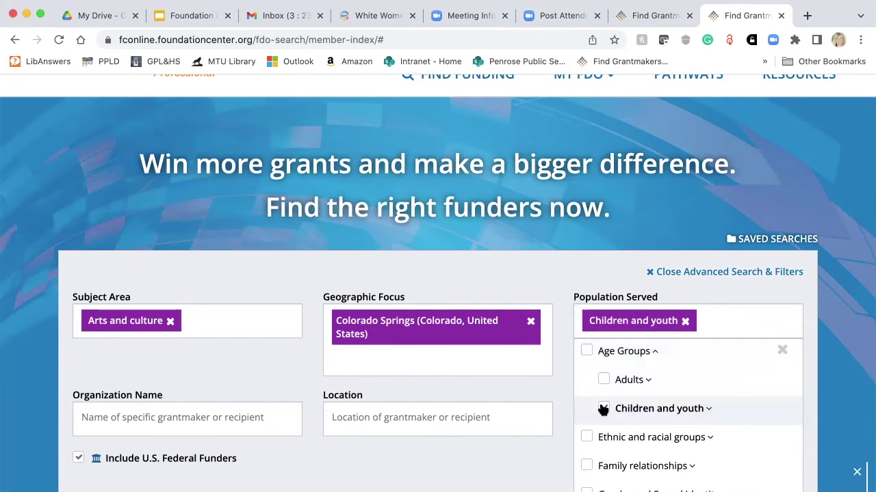
{"action": "left_click", "coordinate": [552, 303]}
Step: Run the advanced search with the chosen subject, geographic focus and population
{"action": "scroll", "coordinate": [554, 304], "scroll_direction": "down", "scroll_amount": 1}
{"action": "scroll", "coordinate": [553, 303], "scroll_direction": "down", "scroll_amount": 3}
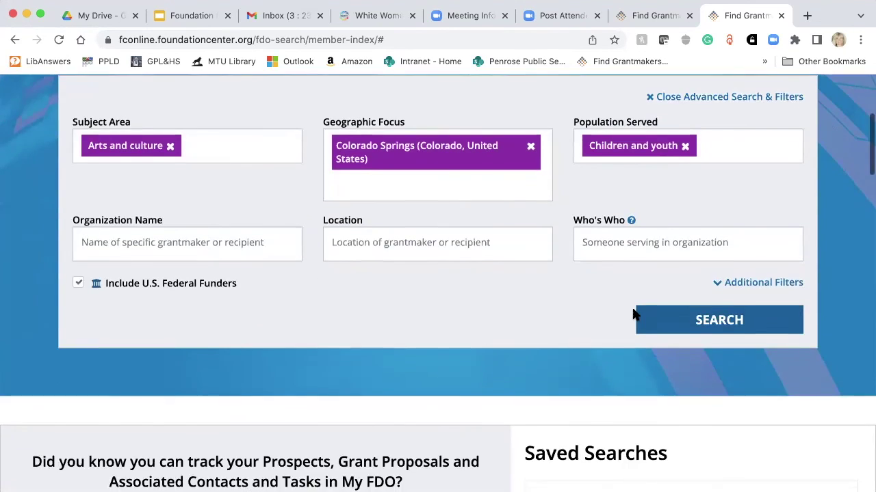
{"action": "left_click", "coordinate": [672, 323]}
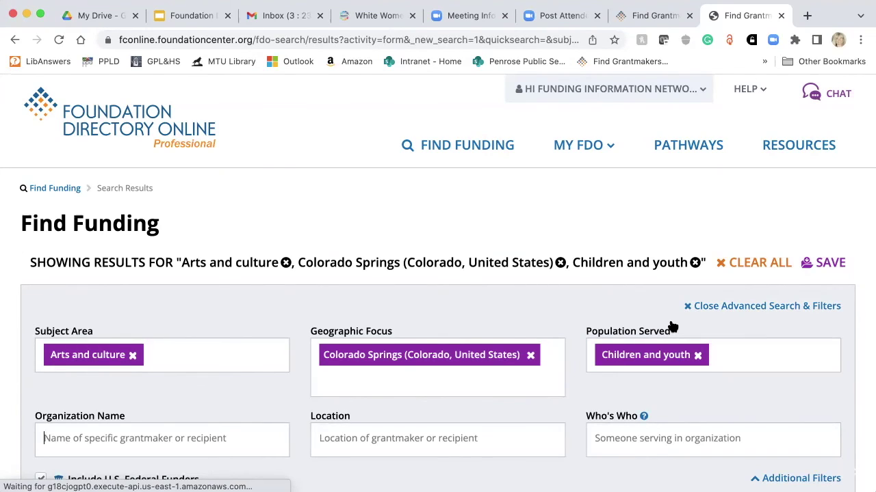
Step: Examine the search results page, comparing the applied criteria and additional filters with the result categories and the grantmakers table
{"action": "scroll", "coordinate": [595, 316], "scroll_direction": "down", "scroll_amount": 5}
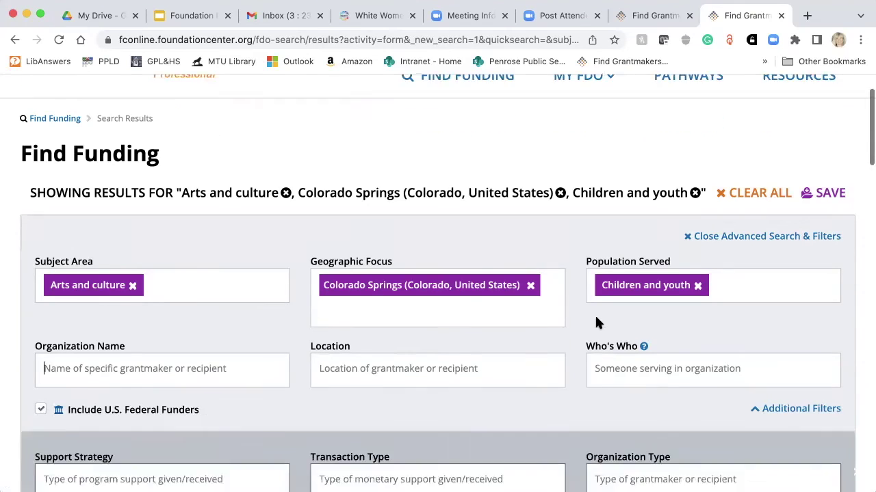
{"action": "scroll", "coordinate": [596, 318], "scroll_direction": "down", "scroll_amount": 4}
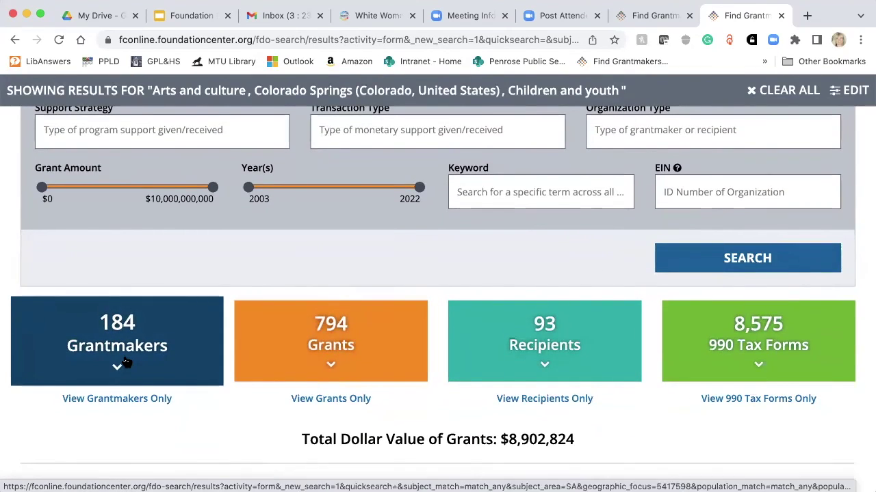
{"action": "scroll", "coordinate": [126, 362], "scroll_direction": "up", "scroll_amount": 2}
{"action": "scroll", "coordinate": [127, 361], "scroll_direction": "up", "scroll_amount": 5}
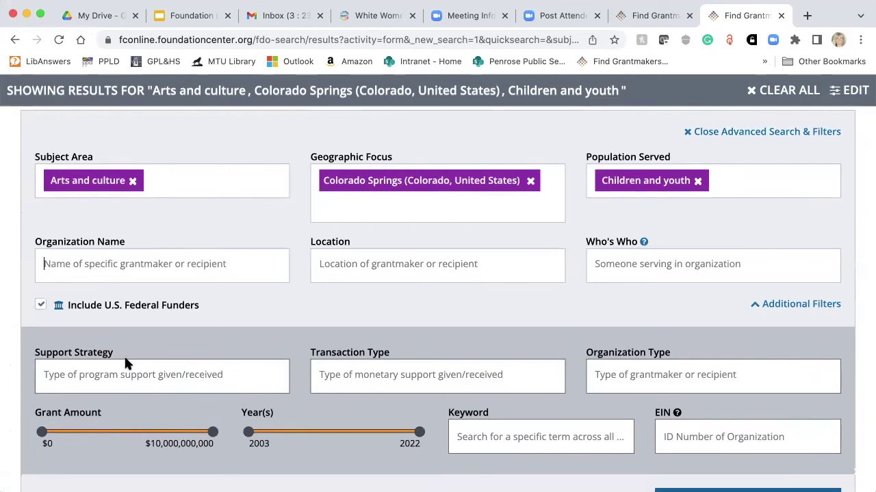
{"action": "scroll", "coordinate": [125, 364], "scroll_direction": "down", "scroll_amount": 4}
{"action": "scroll", "coordinate": [125, 363], "scroll_direction": "down", "scroll_amount": 8}
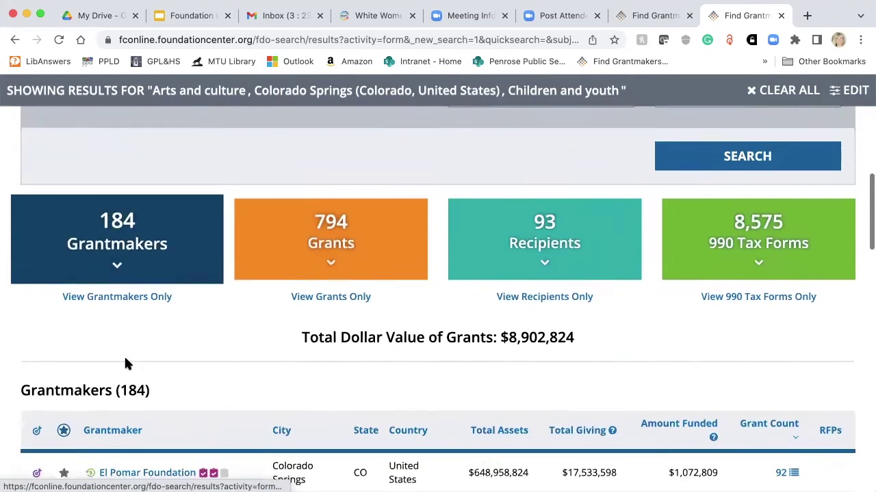
{"action": "scroll", "coordinate": [127, 365], "scroll_direction": "down", "scroll_amount": 1}
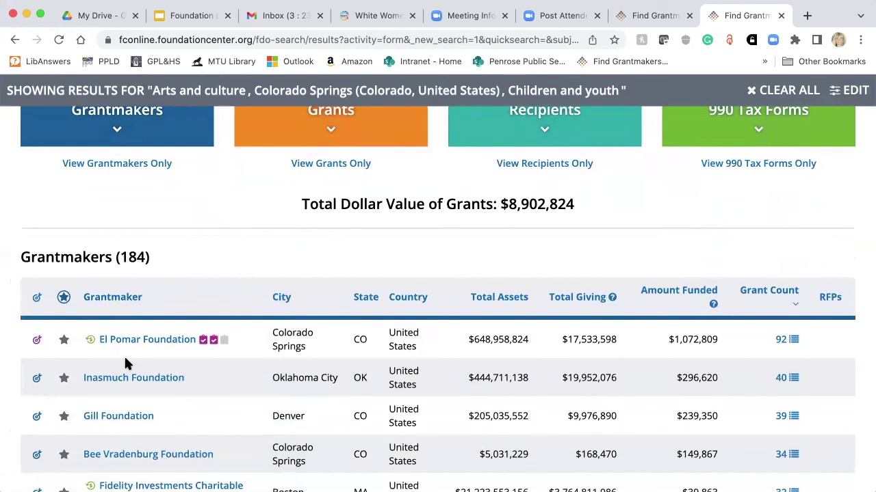
{"action": "scroll", "coordinate": [125, 357], "scroll_direction": "up", "scroll_amount": 12}
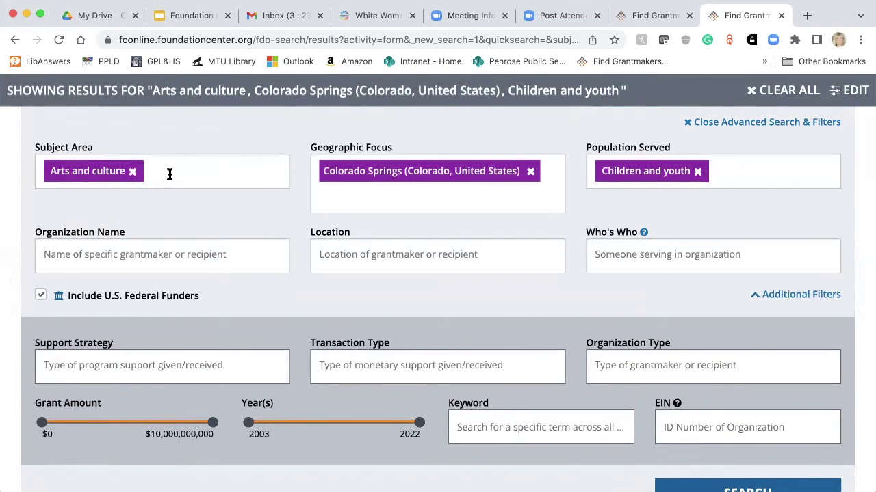
{"action": "scroll", "coordinate": [169, 176], "scroll_direction": "down", "scroll_amount": 4}
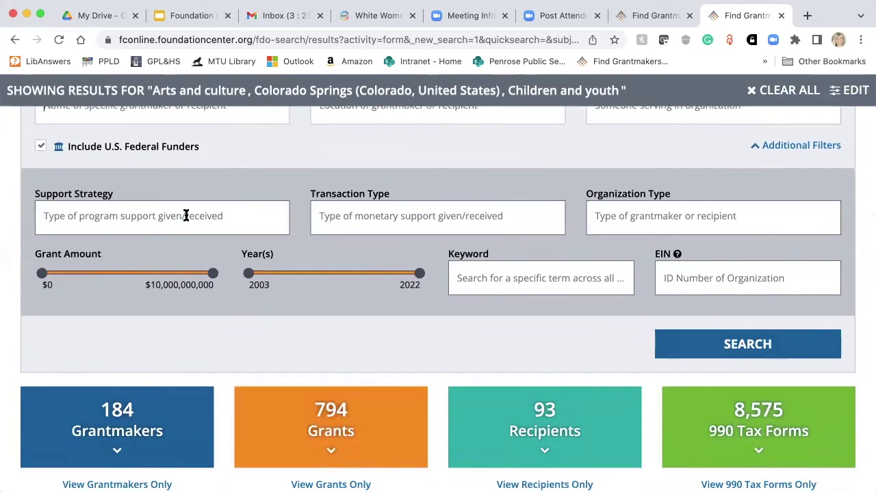
{"action": "scroll", "coordinate": [185, 217], "scroll_direction": "up", "scroll_amount": 2}
{"action": "scroll", "coordinate": [184, 216], "scroll_direction": "up", "scroll_amount": 2}
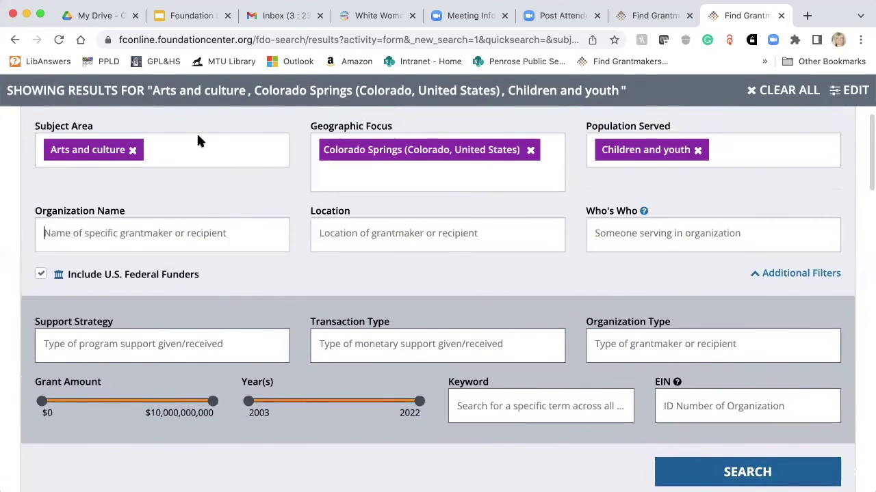
Step: Examine El Pomar Foundation's fit rating and summary preview in the Grantmakers results
{"action": "scroll", "coordinate": [210, 146], "scroll_direction": "down", "scroll_amount": 9}
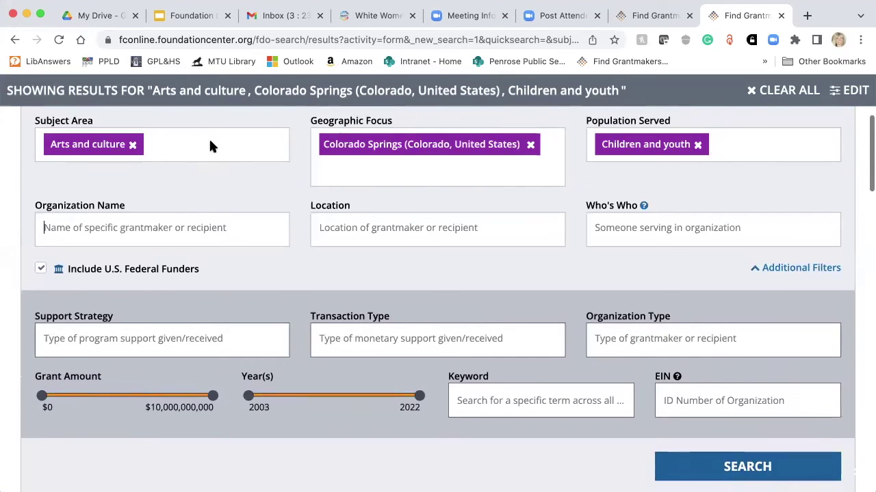
{"action": "scroll", "coordinate": [210, 146], "scroll_direction": "down", "scroll_amount": 8}
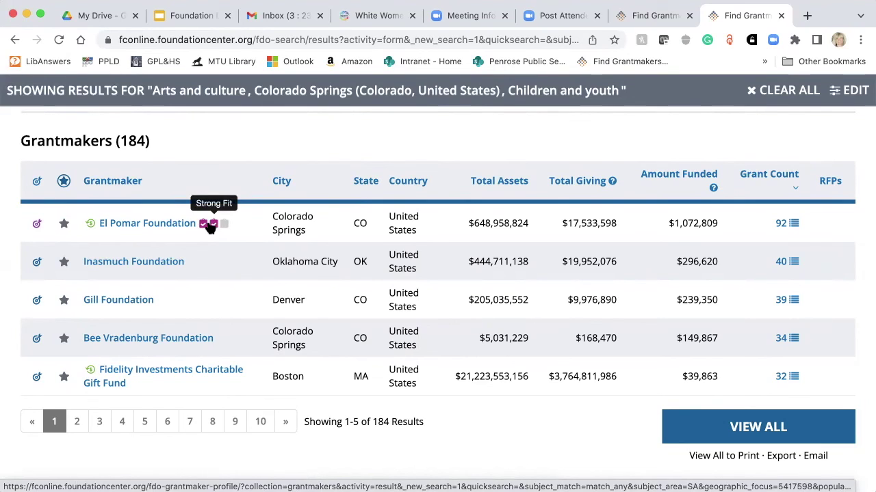
{"action": "mouse_move", "coordinate": [156, 227]}
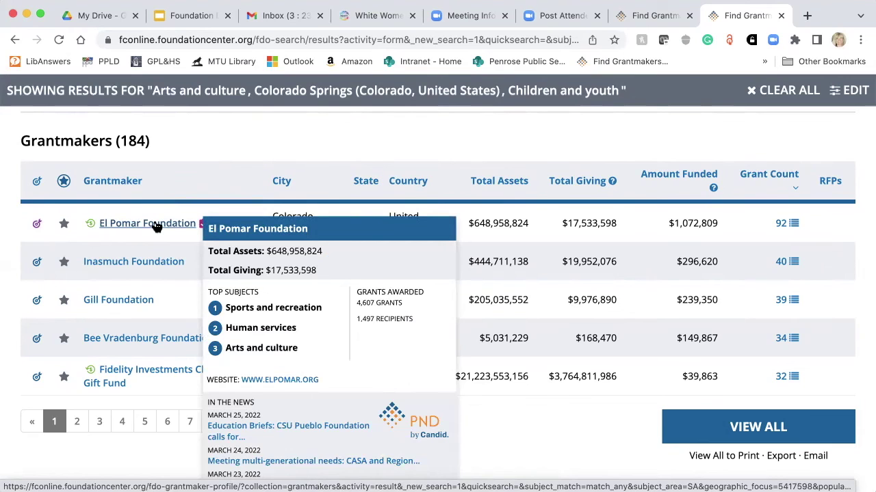
{"action": "scroll", "coordinate": [171, 216], "scroll_direction": "down", "scroll_amount": 1}
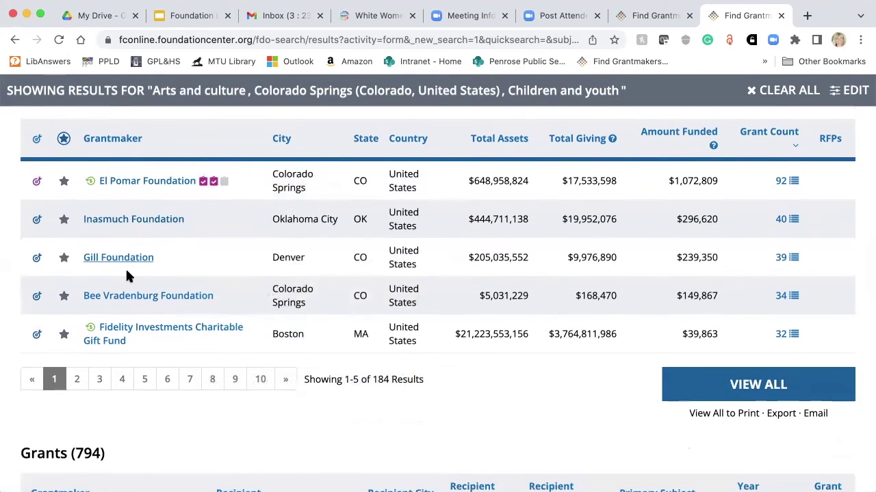
Step: Show the complete list of matching grantmakers and examine the funders' locations, giving totals and grant counts
{"action": "left_click", "coordinate": [759, 385]}
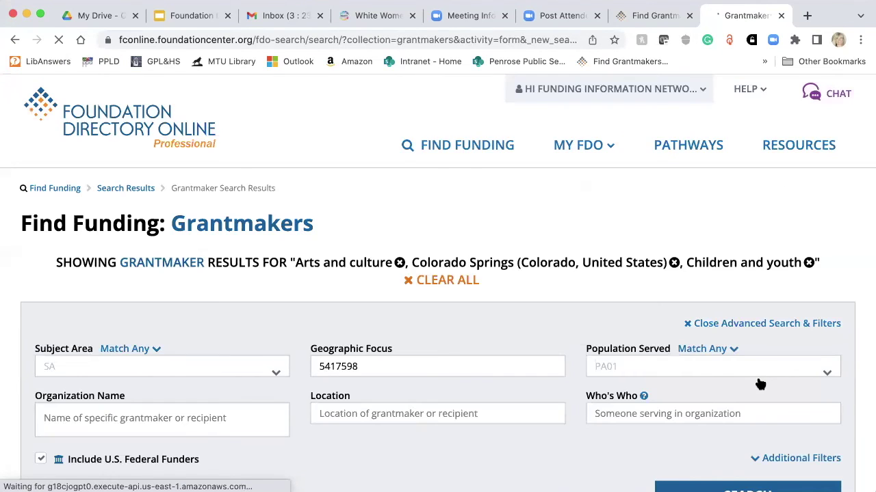
{"action": "scroll", "coordinate": [759, 386], "scroll_direction": "down", "scroll_amount": 10}
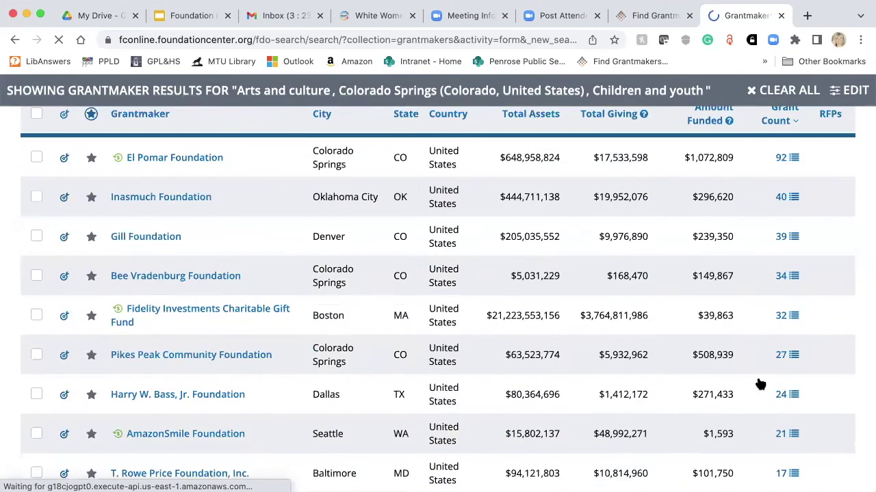
{"action": "scroll", "coordinate": [759, 386], "scroll_direction": "down", "scroll_amount": 5}
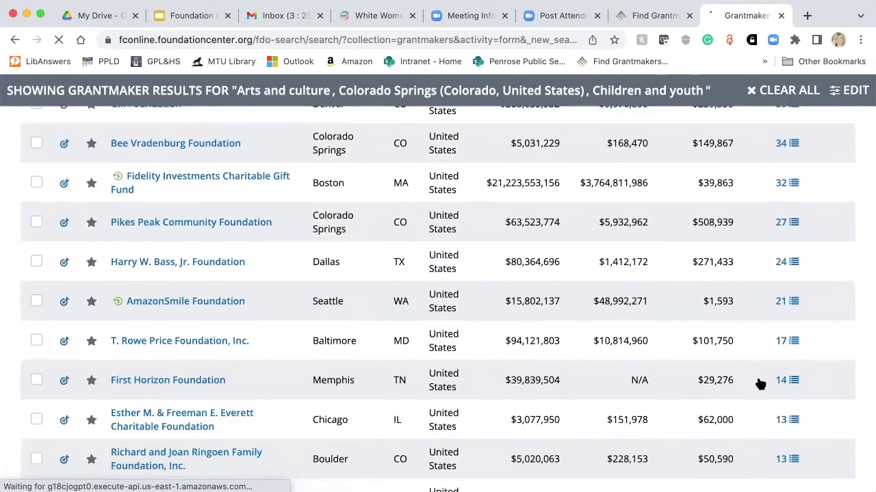
{"action": "scroll", "coordinate": [759, 385], "scroll_direction": "down", "scroll_amount": 6}
{"action": "scroll", "coordinate": [759, 385], "scroll_direction": "down", "scroll_amount": 4}
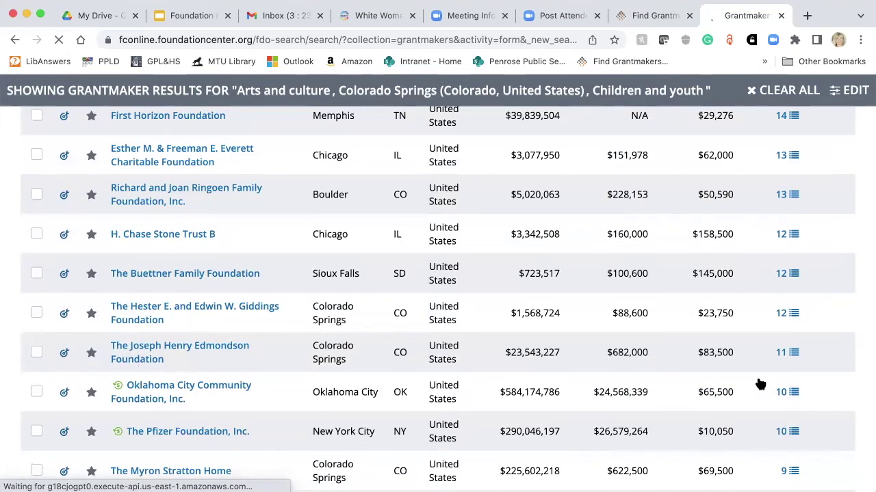
{"action": "scroll", "coordinate": [759, 385], "scroll_direction": "up", "scroll_amount": 1}
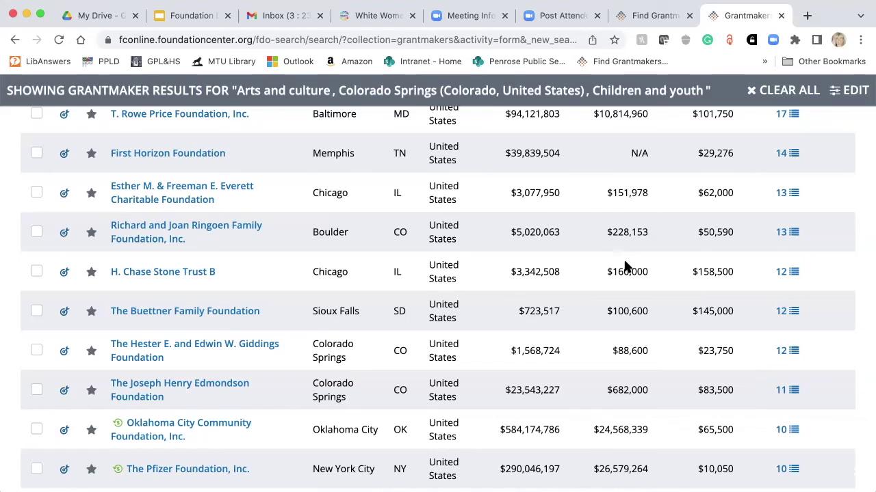
{"action": "mouse_move", "coordinate": [209, 309]}
{"action": "scroll", "coordinate": [208, 309], "scroll_direction": "down", "scroll_amount": 2}
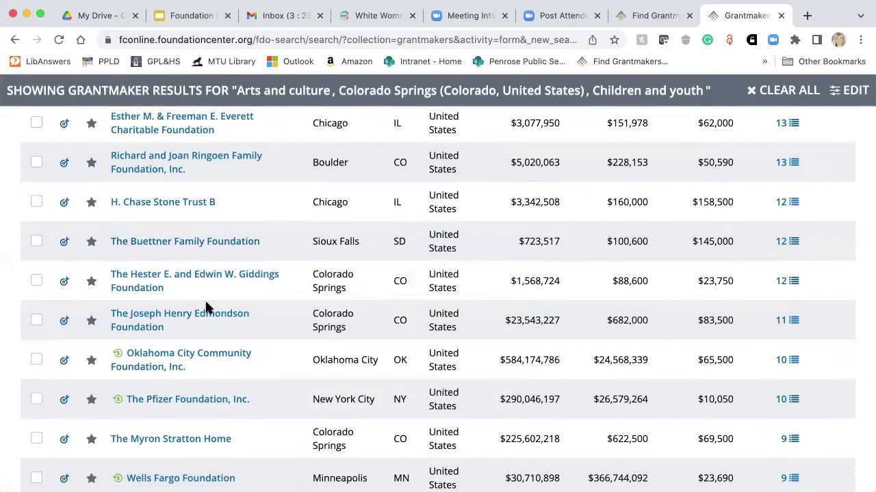
{"action": "scroll", "coordinate": [207, 308], "scroll_direction": "down", "scroll_amount": 5}
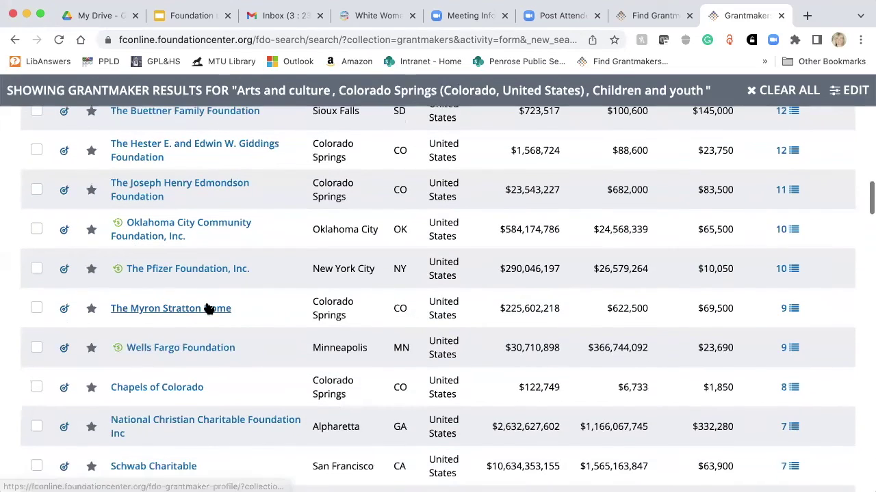
Step: Examine the remaining grantmakers on the first results page, including the summary previews for Alpenglow Foundation and Krause Foundation, Inc
{"action": "scroll", "coordinate": [207, 307], "scroll_direction": "down", "scroll_amount": 4}
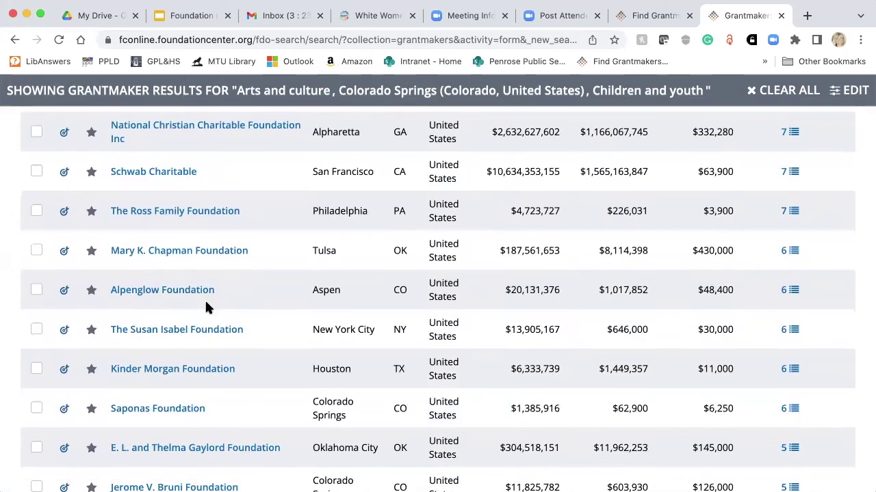
{"action": "mouse_move", "coordinate": [209, 292]}
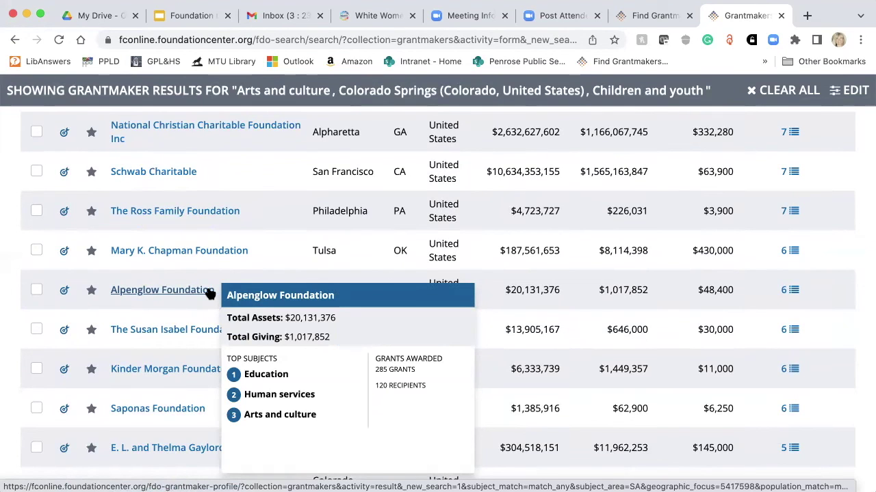
{"action": "scroll", "coordinate": [210, 294], "scroll_direction": "down", "scroll_amount": 5}
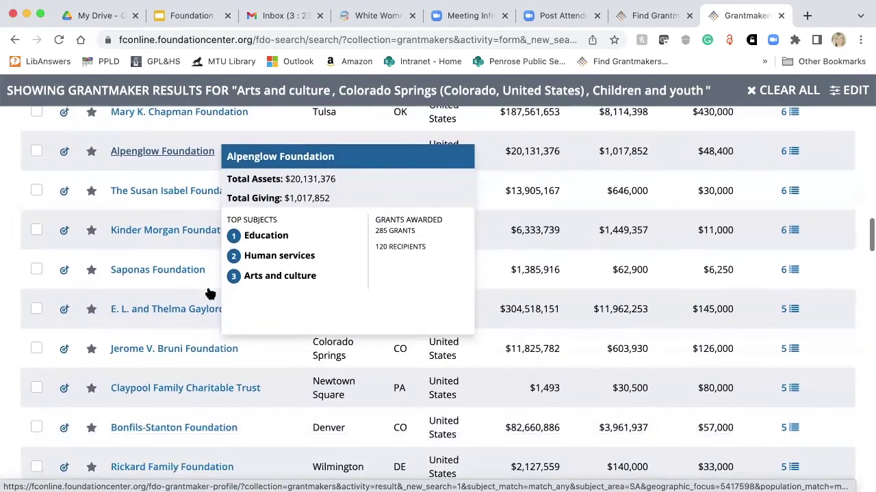
{"action": "scroll", "coordinate": [210, 294], "scroll_direction": "down", "scroll_amount": 15}
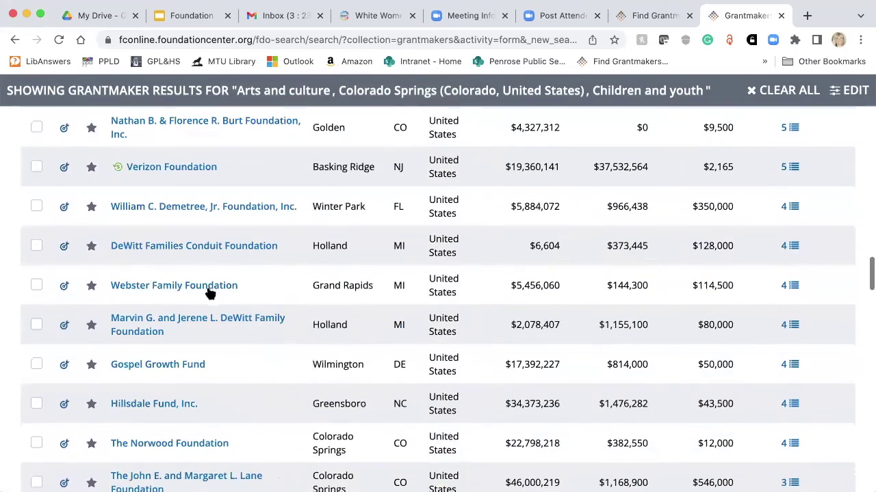
{"action": "scroll", "coordinate": [792, 371], "scroll_direction": "down", "scroll_amount": 1}
{"action": "scroll", "coordinate": [791, 372], "scroll_direction": "down", "scroll_amount": 19}
{"action": "scroll", "coordinate": [790, 370], "scroll_direction": "down", "scroll_amount": 20}
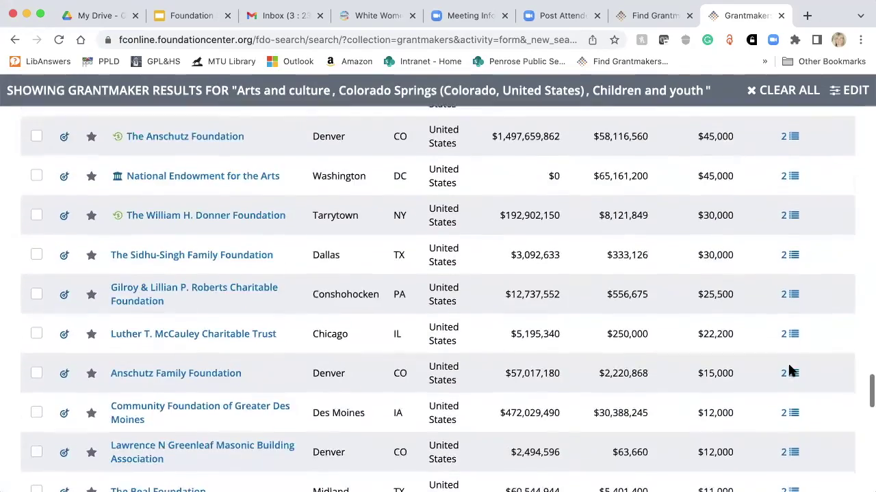
{"action": "scroll", "coordinate": [790, 370], "scroll_direction": "down", "scroll_amount": 20}
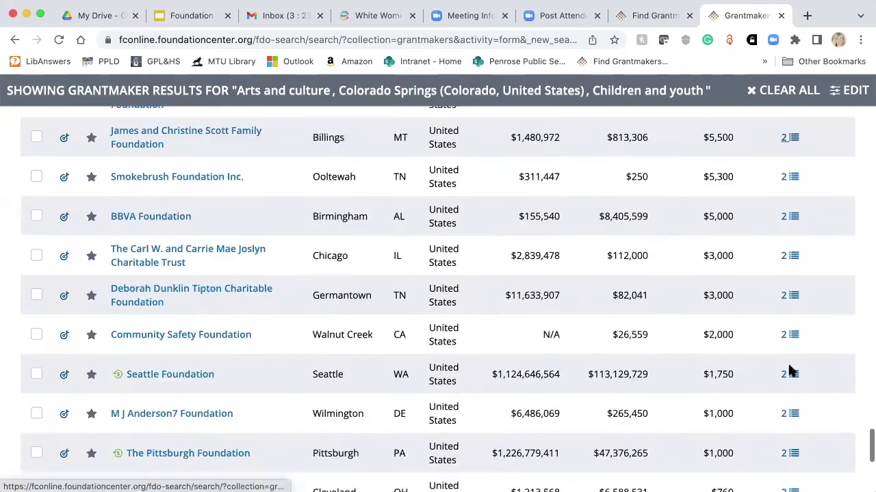
{"action": "scroll", "coordinate": [790, 370], "scroll_direction": "down", "scroll_amount": 8}
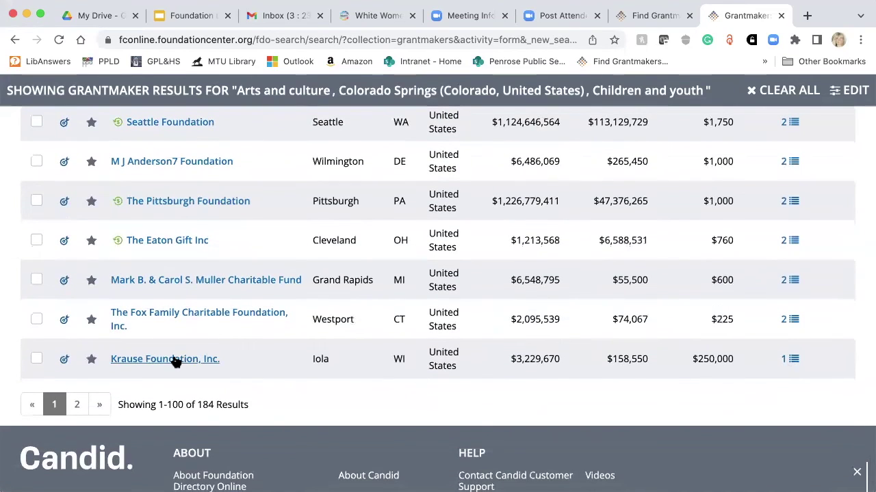
{"action": "mouse_move", "coordinate": [176, 362]}
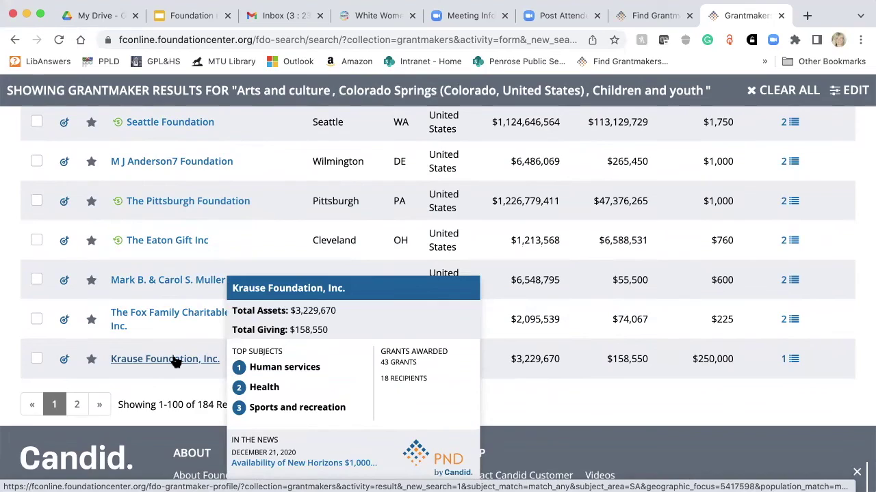
Step: Limit the search to the years 2017 to 2022 through the additional filters and rerun it
{"action": "scroll", "coordinate": [174, 363], "scroll_direction": "up", "scroll_amount": 10}
{"action": "scroll", "coordinate": [175, 363], "scroll_direction": "up", "scroll_amount": 15}
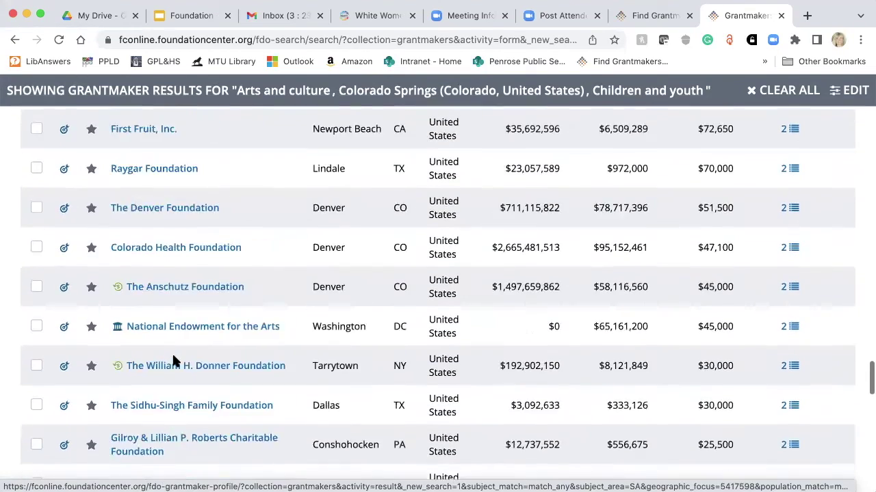
{"action": "scroll", "coordinate": [172, 361], "scroll_direction": "up", "scroll_amount": 20}
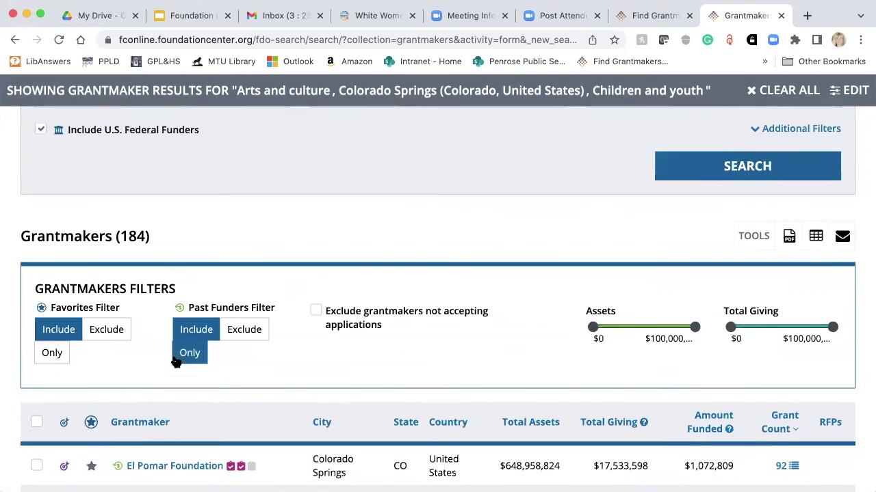
{"action": "scroll", "coordinate": [174, 361], "scroll_direction": "up", "scroll_amount": 5}
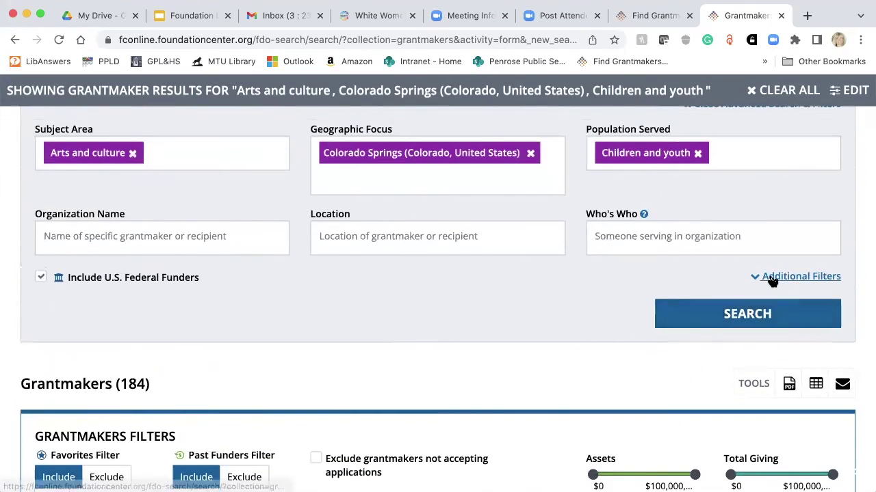
{"action": "left_click", "coordinate": [771, 278]}
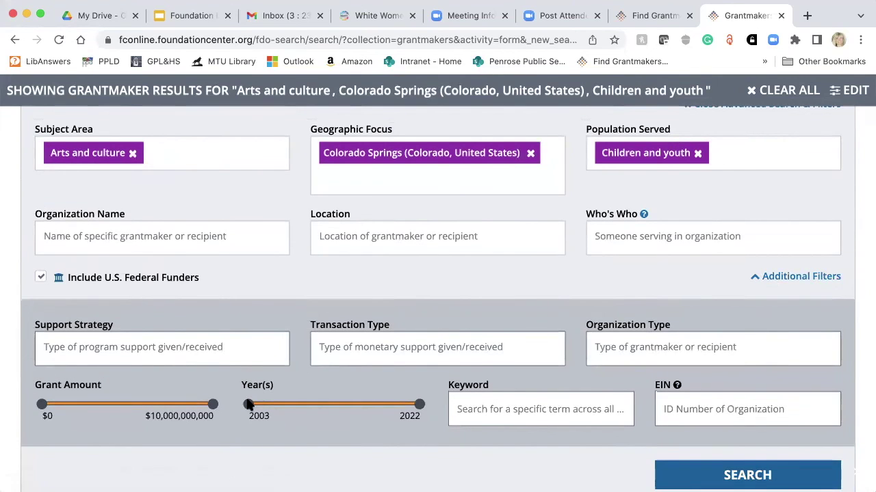
{"action": "left_click_drag", "start_coordinate": [279, 405], "coordinate": [371, 411]}
{"action": "left_click", "coordinate": [697, 474]}
{"action": "scroll", "coordinate": [697, 481], "scroll_direction": "down", "scroll_amount": 6}
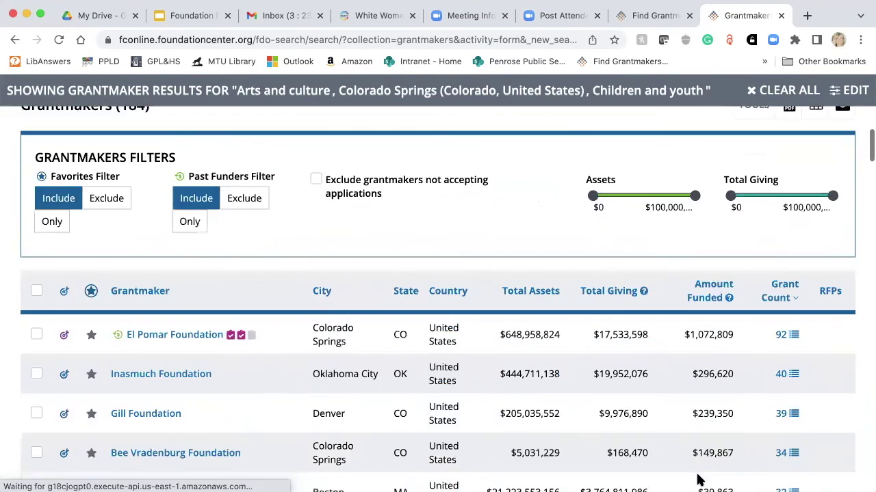
Step: Examine the year-filtered result categories, the total dollar value of grants and the applied search criteria
{"action": "scroll", "coordinate": [698, 481], "scroll_direction": "up", "scroll_amount": 4}
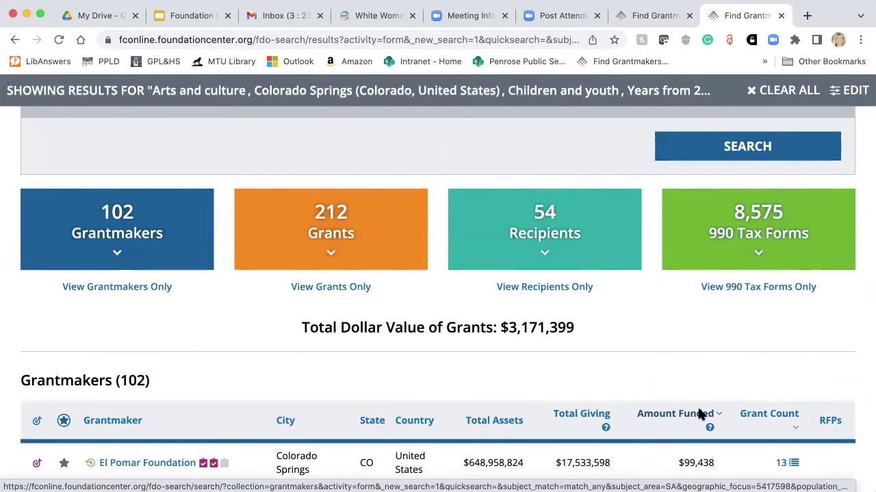
{"action": "scroll", "coordinate": [701, 414], "scroll_direction": "down", "scroll_amount": 1}
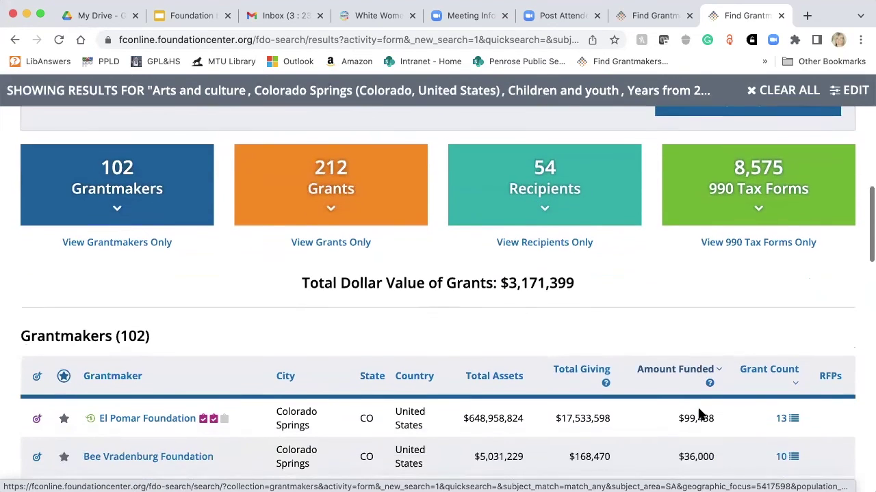
{"action": "scroll", "coordinate": [701, 414], "scroll_direction": "up", "scroll_amount": 4}
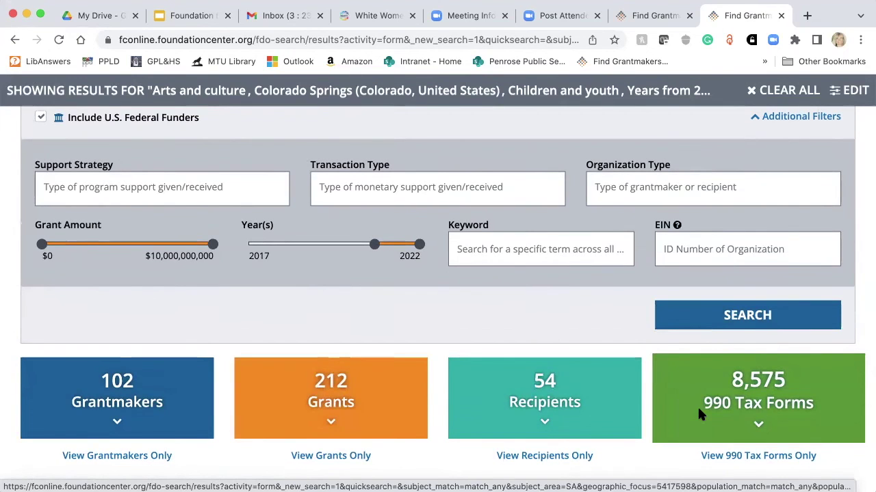
{"action": "scroll", "coordinate": [698, 413], "scroll_direction": "up", "scroll_amount": 5}
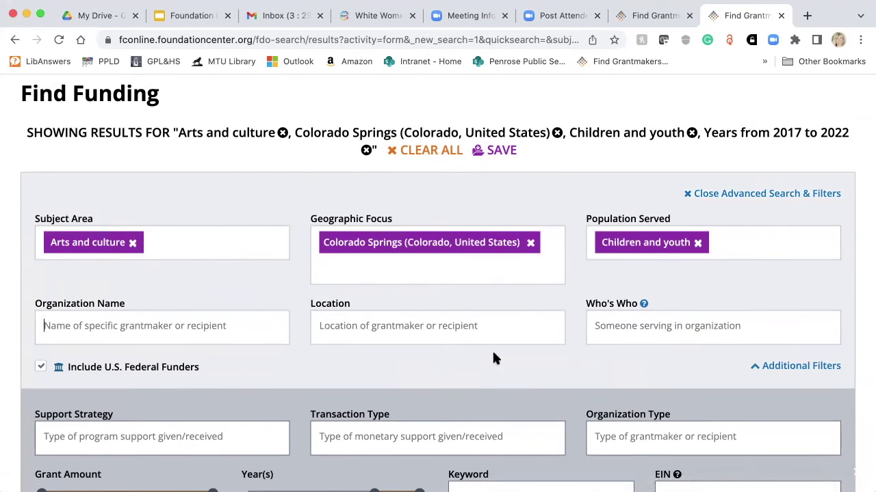
Step: Expand Arts and culture in the Subject Area choices and examine its subtopics, including those under Visual arts
{"action": "left_click", "coordinate": [161, 241]}
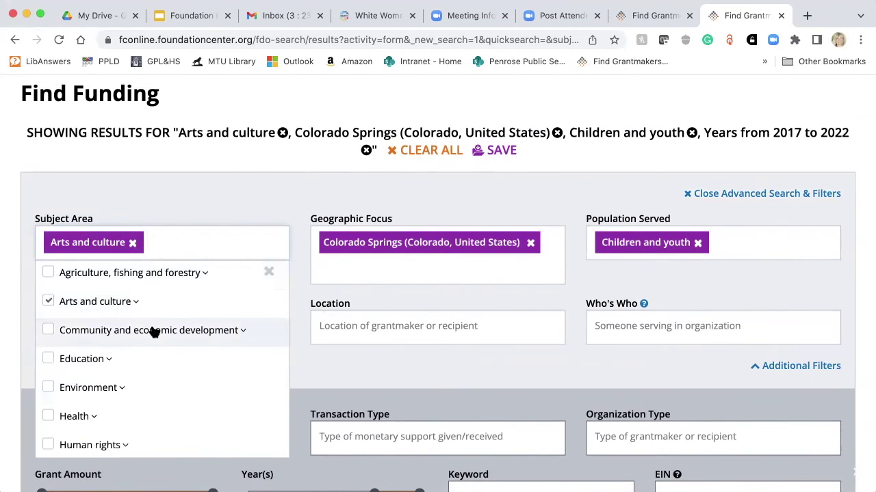
{"action": "left_click", "coordinate": [136, 303]}
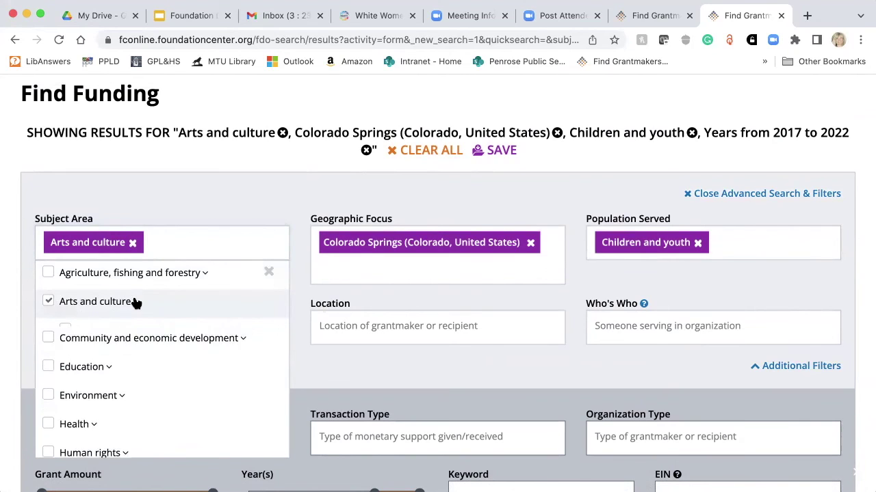
{"action": "scroll", "coordinate": [136, 303], "scroll_direction": "down", "scroll_amount": 3}
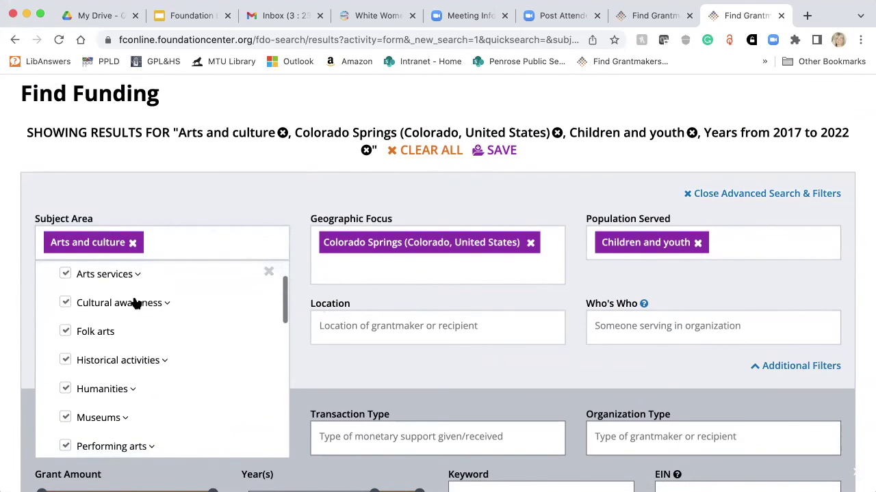
{"action": "scroll", "coordinate": [136, 303], "scroll_direction": "down", "scroll_amount": 3}
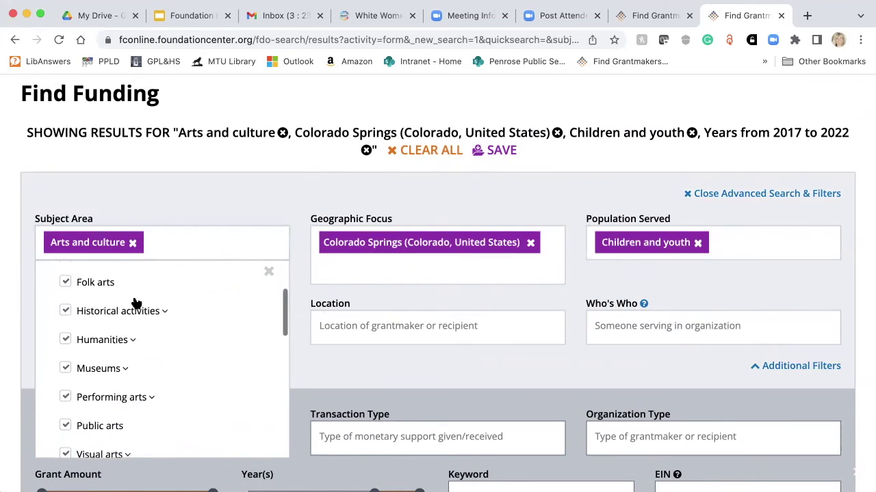
{"action": "scroll", "coordinate": [136, 303], "scroll_direction": "down", "scroll_amount": 2}
{"action": "scroll", "coordinate": [136, 303], "scroll_direction": "up", "scroll_amount": 2}
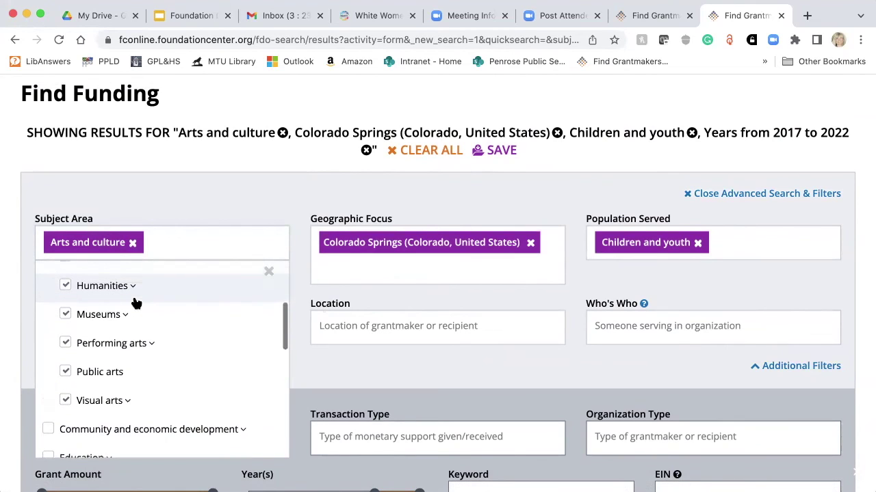
{"action": "scroll", "coordinate": [129, 362], "scroll_direction": "down", "scroll_amount": 1}
{"action": "left_click", "coordinate": [130, 361]}
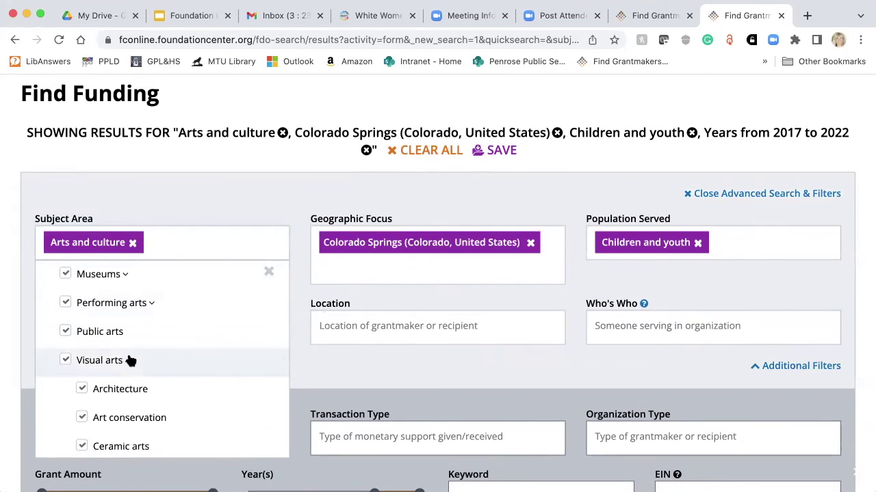
{"action": "scroll", "coordinate": [129, 361], "scroll_direction": "down", "scroll_amount": 4}
{"action": "scroll", "coordinate": [130, 360], "scroll_direction": "down", "scroll_amount": 4}
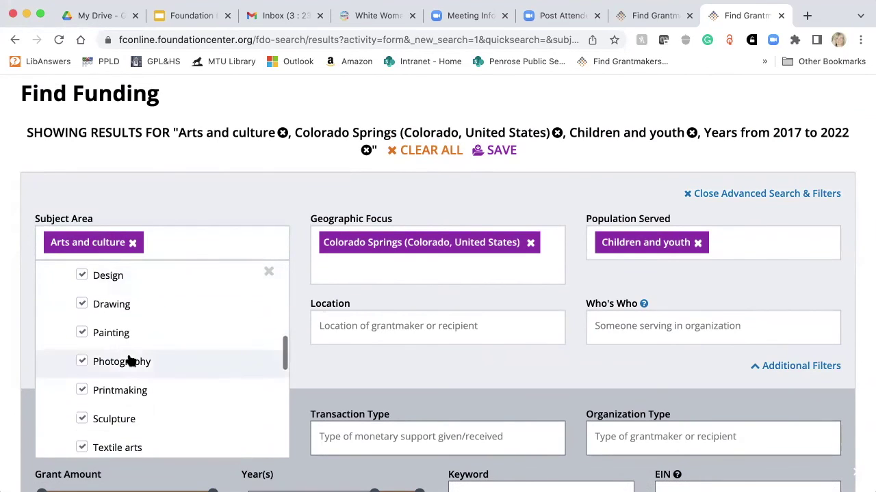
{"action": "scroll", "coordinate": [130, 360], "scroll_direction": "up", "scroll_amount": 8}
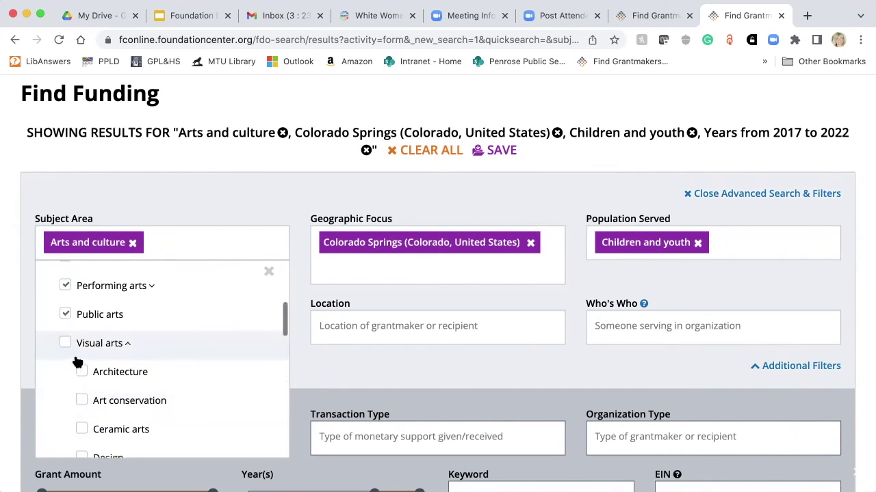
Step: Examine the narrower subjects under Arts services and Cultural awareness, collapsing each group after viewing it
{"action": "scroll", "coordinate": [78, 363], "scroll_direction": "up", "scroll_amount": 3}
{"action": "scroll", "coordinate": [77, 362], "scroll_direction": "up", "scroll_amount": 5}
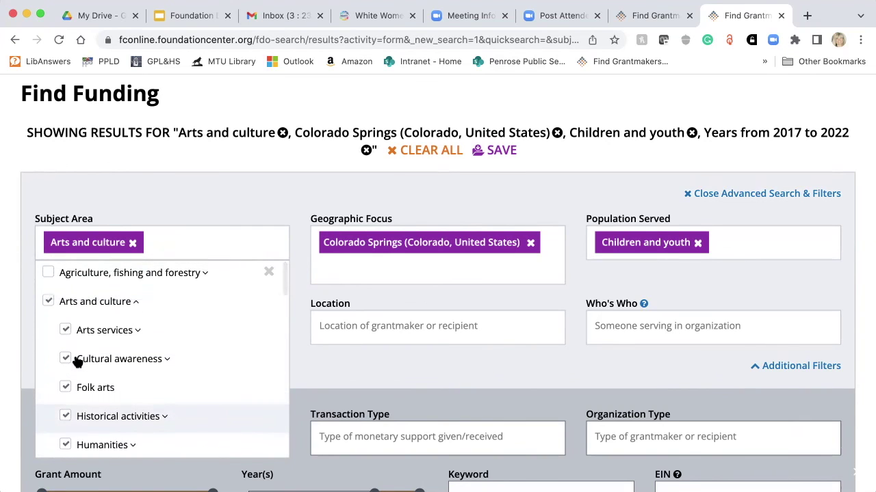
{"action": "left_click", "coordinate": [138, 332]}
{"action": "scroll", "coordinate": [139, 334], "scroll_direction": "down", "scroll_amount": 3}
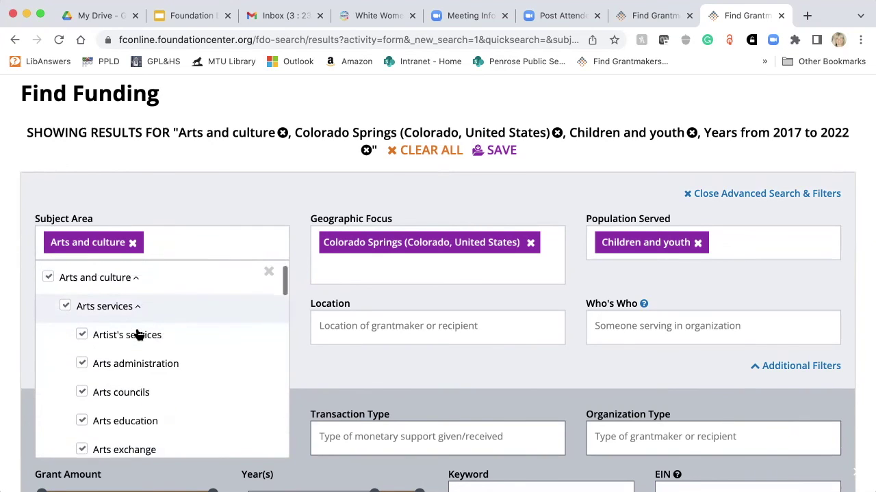
{"action": "scroll", "coordinate": [138, 334], "scroll_direction": "up", "scroll_amount": 3}
{"action": "scroll", "coordinate": [139, 334], "scroll_direction": "up", "scroll_amount": 1}
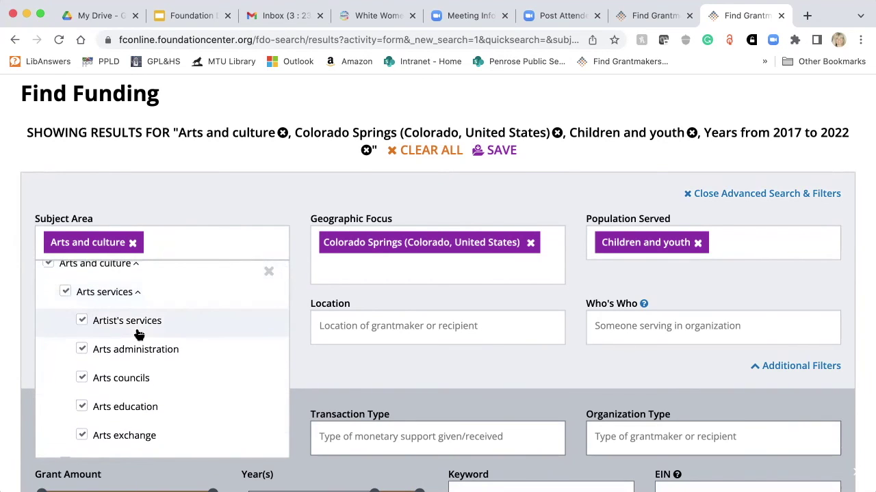
{"action": "left_click", "coordinate": [137, 292]}
{"action": "scroll", "coordinate": [138, 298], "scroll_direction": "down", "scroll_amount": 1}
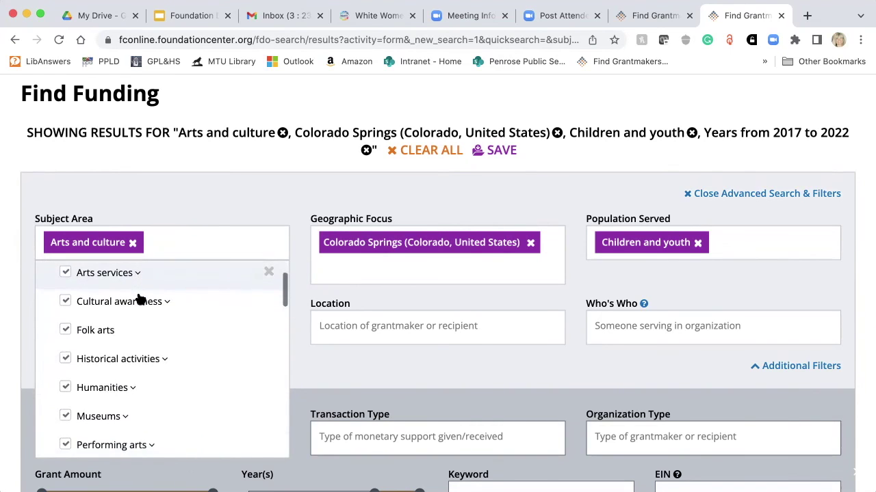
{"action": "left_click", "coordinate": [168, 302]}
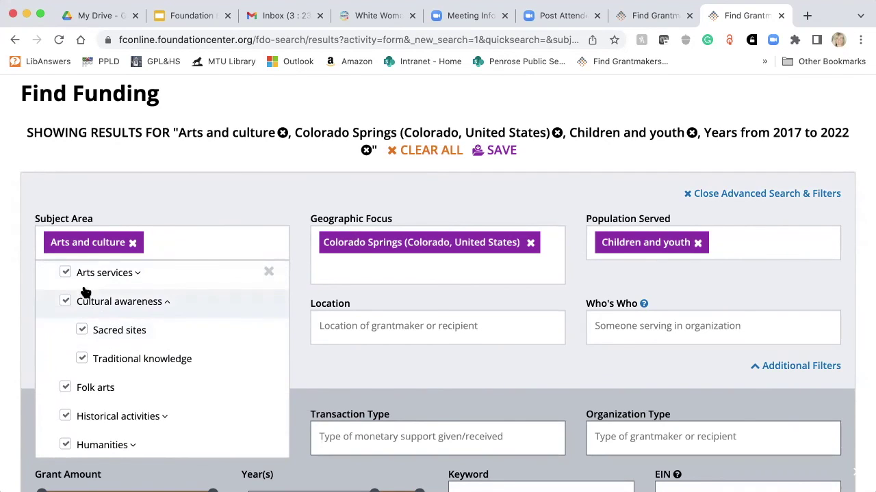
{"action": "left_click", "coordinate": [168, 307]}
Step: Replace the Arts and culture subject area with the narrower Public arts subject
{"action": "scroll", "coordinate": [169, 308], "scroll_direction": "down", "scroll_amount": 1}
{"action": "scroll", "coordinate": [171, 308], "scroll_direction": "down", "scroll_amount": 1}
{"action": "scroll", "coordinate": [170, 308], "scroll_direction": "up", "scroll_amount": 4}
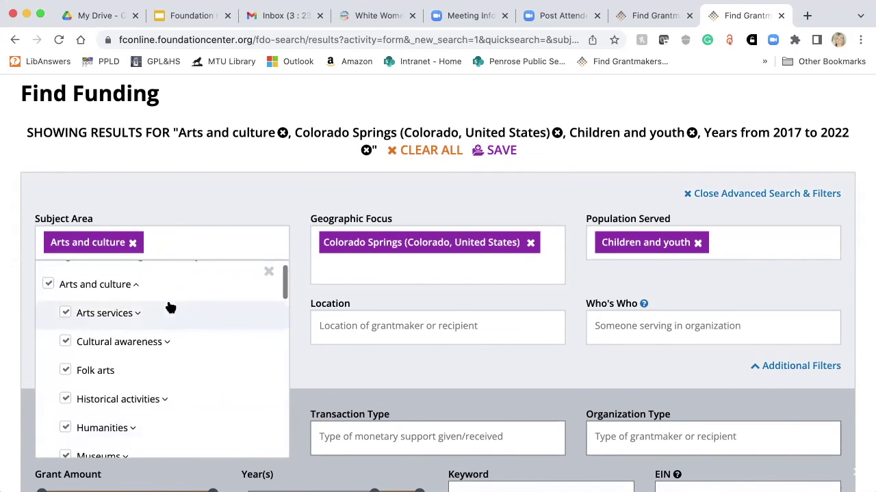
{"action": "scroll", "coordinate": [171, 308], "scroll_direction": "up", "scroll_amount": 1}
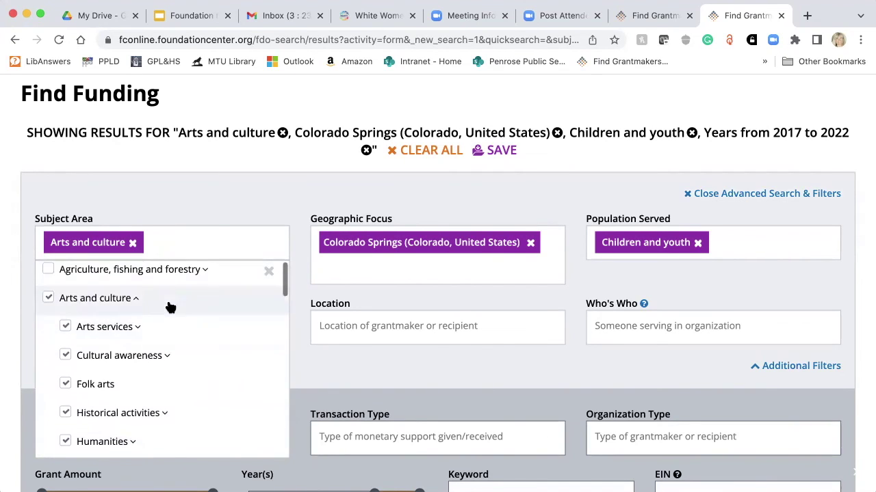
{"action": "left_click", "coordinate": [48, 298]}
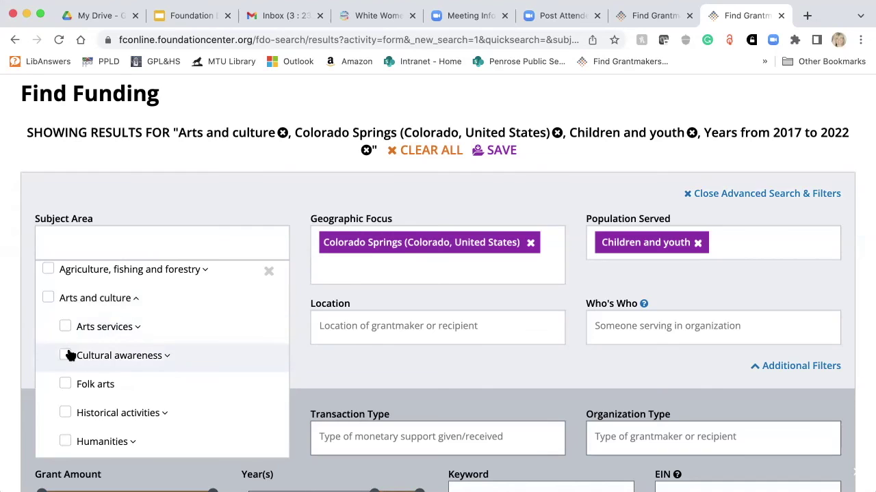
{"action": "scroll", "coordinate": [69, 355], "scroll_direction": "down", "scroll_amount": 3}
{"action": "scroll", "coordinate": [69, 354], "scroll_direction": "down", "scroll_amount": 3}
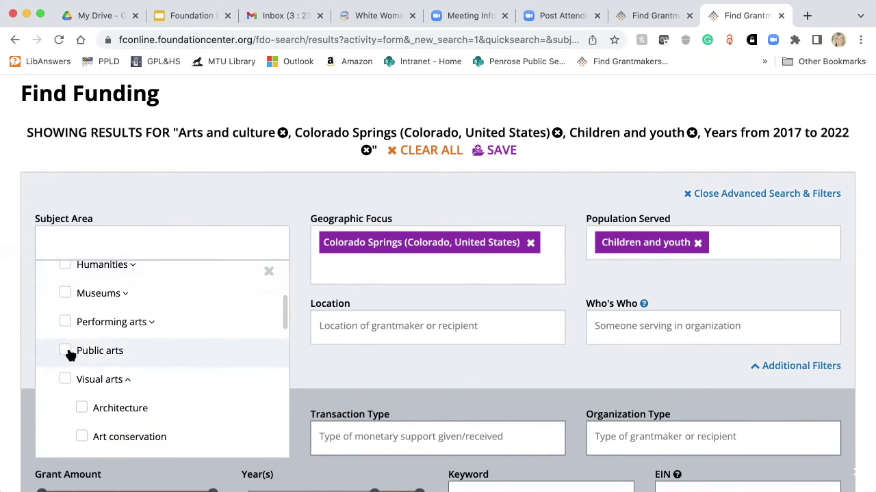
{"action": "left_click", "coordinate": [67, 351]}
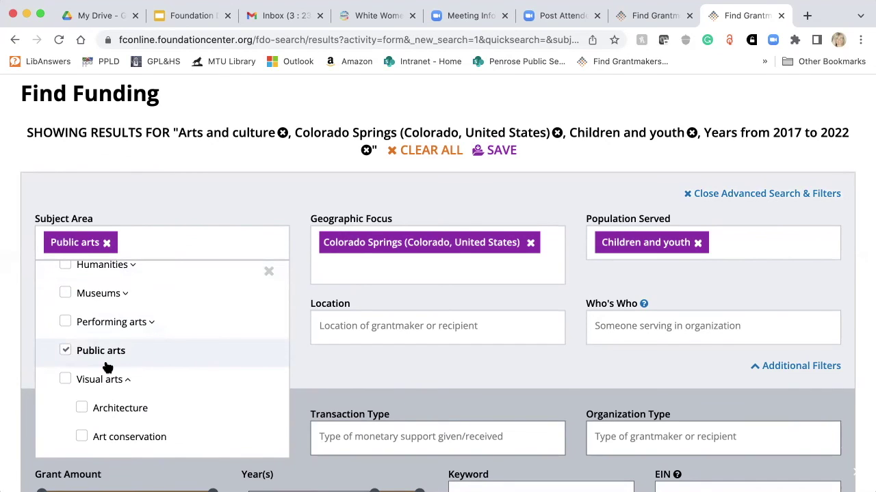
Step: Replace the Public arts subject area with Performing arts and rerun the funding search
{"action": "left_click", "coordinate": [65, 351]}
{"action": "left_click", "coordinate": [65, 323]}
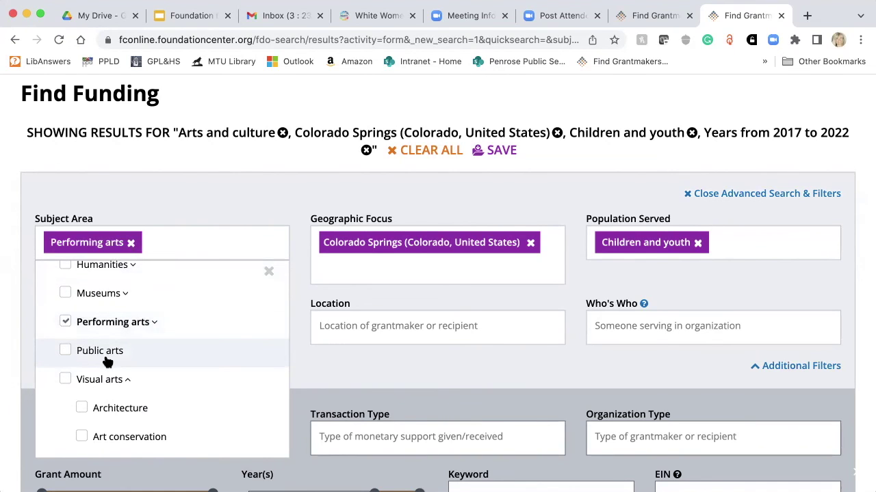
{"action": "scroll", "coordinate": [108, 361], "scroll_direction": "down", "scroll_amount": 3}
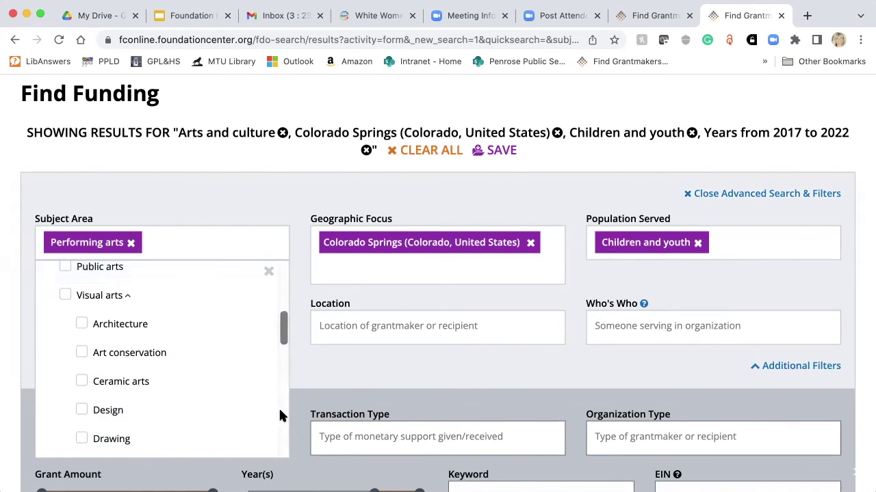
{"action": "scroll", "coordinate": [296, 422], "scroll_direction": "down", "scroll_amount": 7}
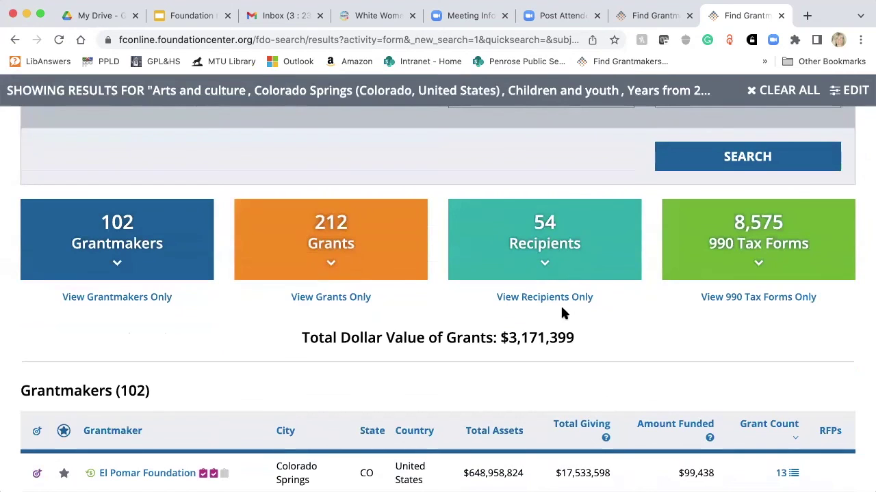
{"action": "left_click", "coordinate": [706, 157]}
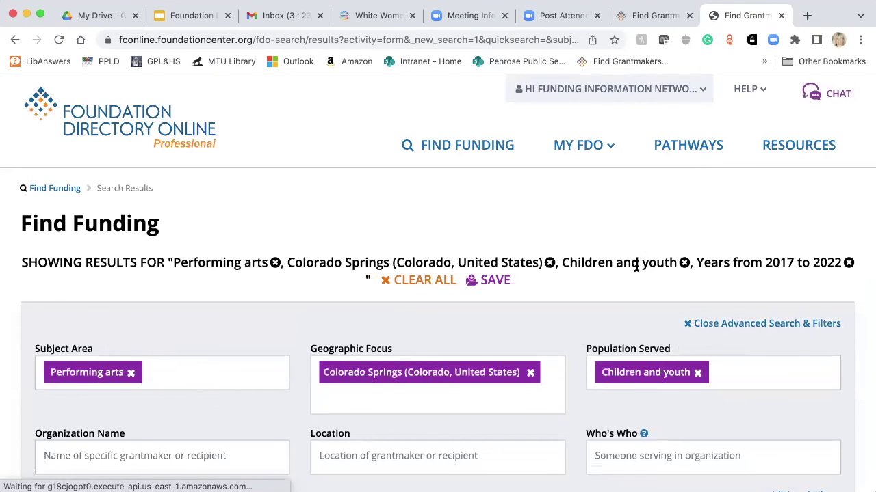
Step: Examine the Performing arts result categories, the total grant value and the leading grantmakers, including Bee Vradenburg Foundation and El Pomar Foundation
{"action": "scroll", "coordinate": [619, 297], "scroll_direction": "down", "scroll_amount": 7}
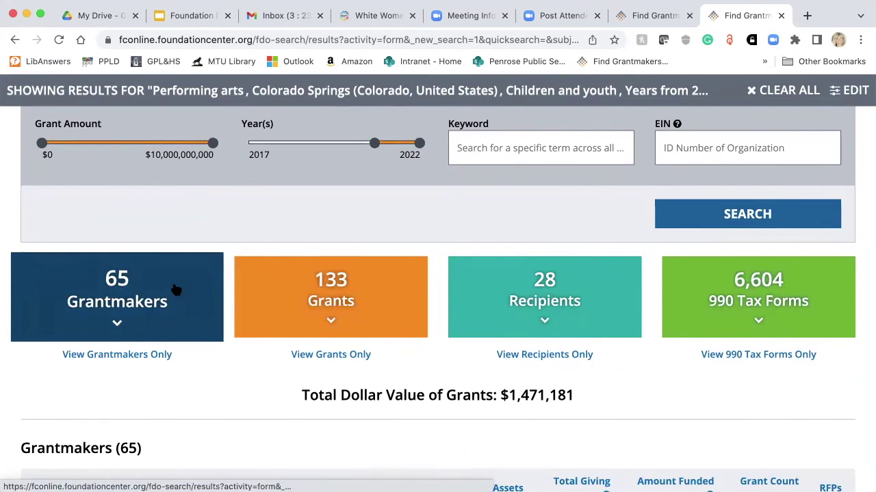
{"action": "scroll", "coordinate": [174, 290], "scroll_direction": "up", "scroll_amount": 1}
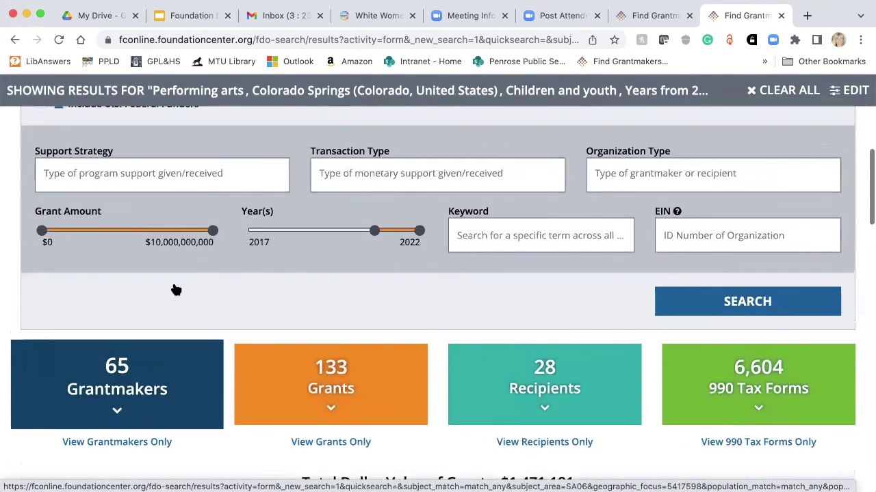
{"action": "scroll", "coordinate": [174, 290], "scroll_direction": "down", "scroll_amount": 4}
{"action": "scroll", "coordinate": [175, 290], "scroll_direction": "down", "scroll_amount": 2}
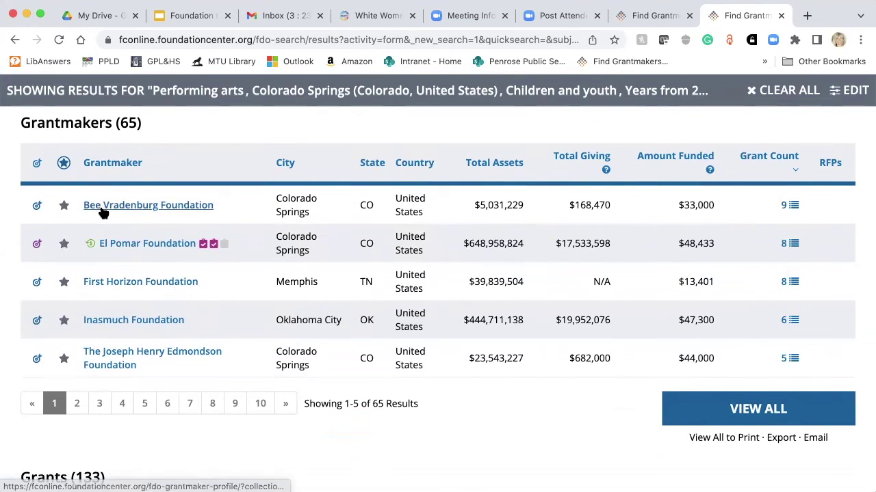
{"action": "mouse_move", "coordinate": [104, 213]}
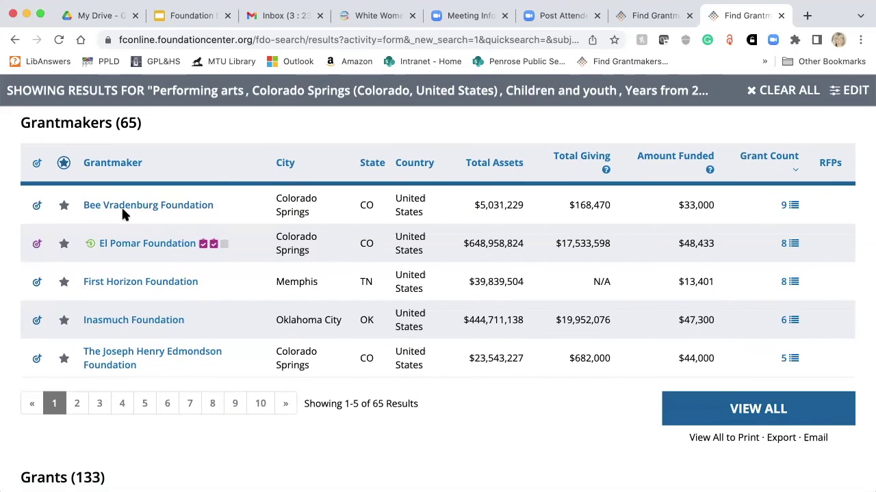
{"action": "mouse_move", "coordinate": [126, 252]}
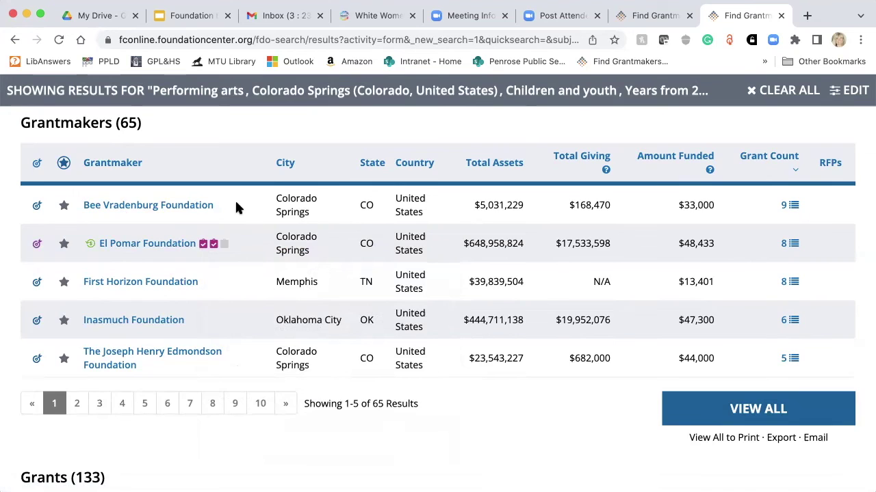
{"action": "scroll", "coordinate": [235, 206], "scroll_direction": "up", "scroll_amount": 5}
{"action": "scroll", "coordinate": [235, 208], "scroll_direction": "up", "scroll_amount": 7}
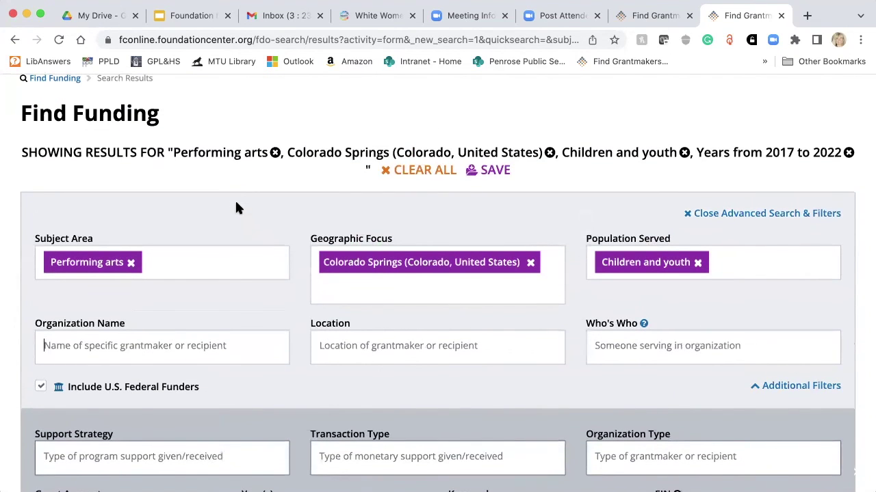
Step: Add Network-building and collaboration as the support strategy and rerun the search
{"action": "scroll", "coordinate": [228, 239], "scroll_direction": "down", "scroll_amount": 3}
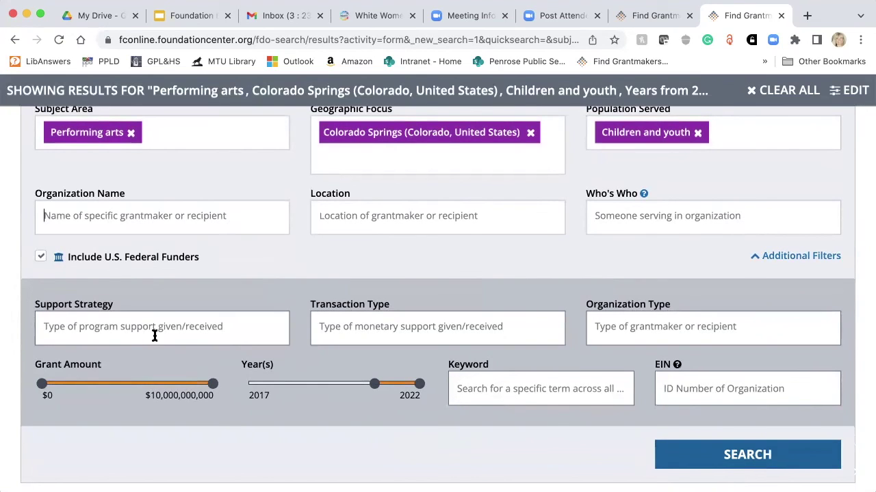
{"action": "left_click", "coordinate": [154, 336]}
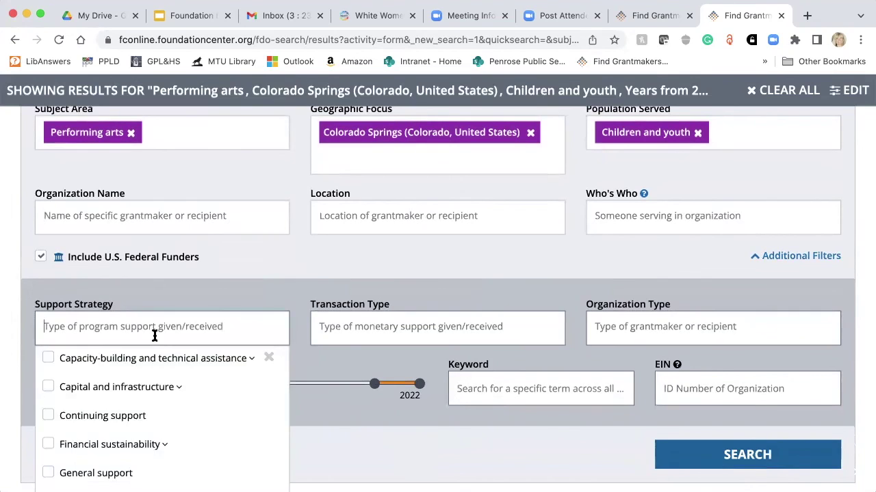
{"action": "scroll", "coordinate": [168, 387], "scroll_direction": "down", "scroll_amount": 1}
{"action": "scroll", "coordinate": [169, 388], "scroll_direction": "down", "scroll_amount": 1}
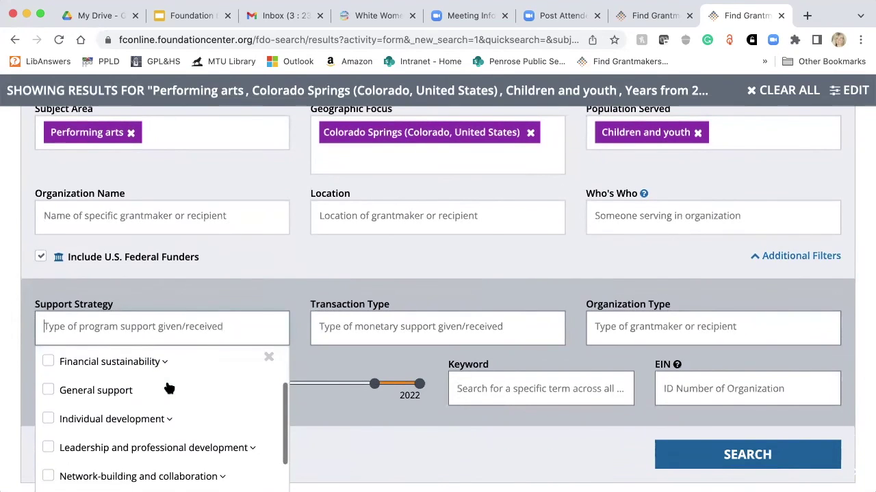
{"action": "scroll", "coordinate": [169, 387], "scroll_direction": "down", "scroll_amount": 2}
{"action": "scroll", "coordinate": [169, 388], "scroll_direction": "down", "scroll_amount": 2}
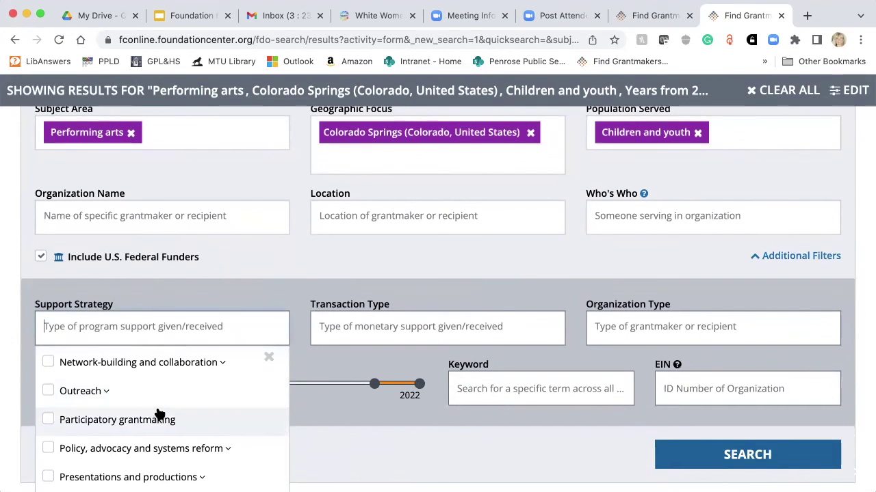
{"action": "scroll", "coordinate": [159, 415], "scroll_direction": "down", "scroll_amount": 2}
{"action": "scroll", "coordinate": [159, 414], "scroll_direction": "up", "scroll_amount": 3}
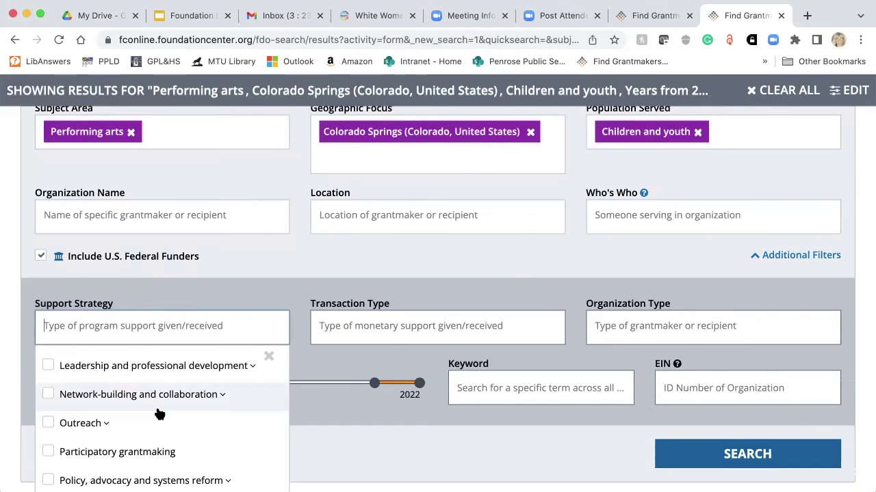
{"action": "left_click", "coordinate": [48, 395]}
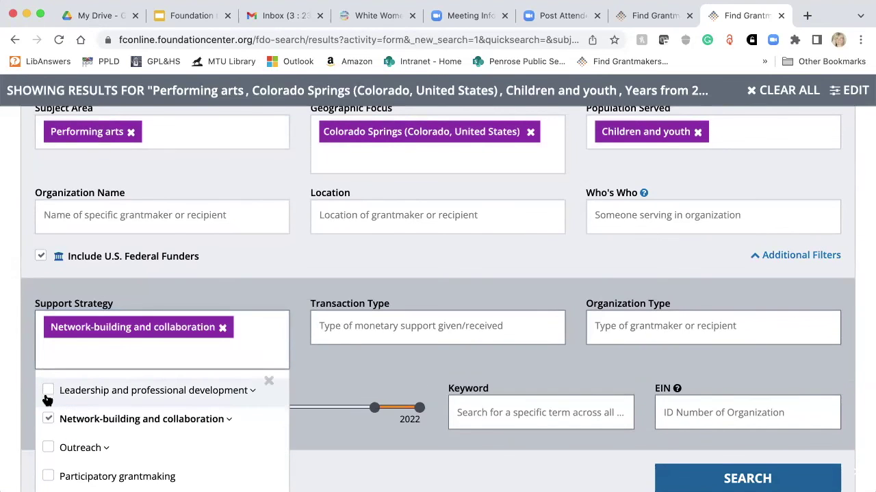
{"action": "scroll", "coordinate": [330, 436], "scroll_direction": "down", "scroll_amount": 5}
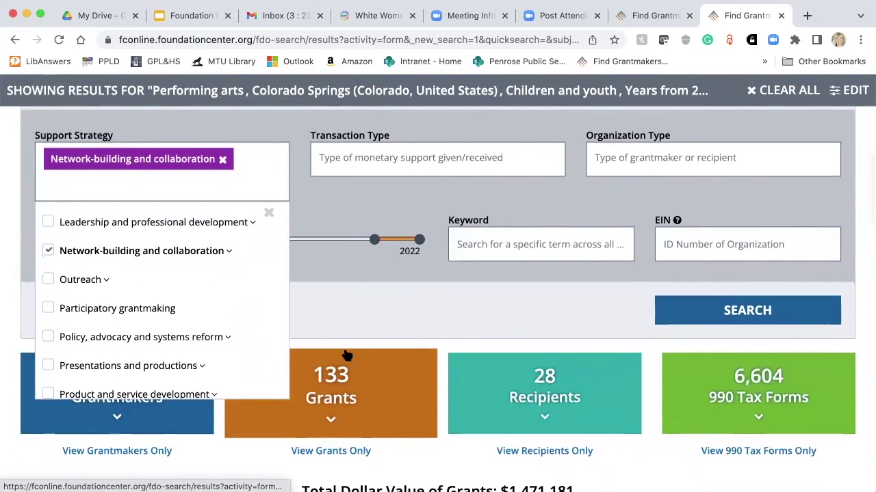
{"action": "left_click", "coordinate": [718, 309]}
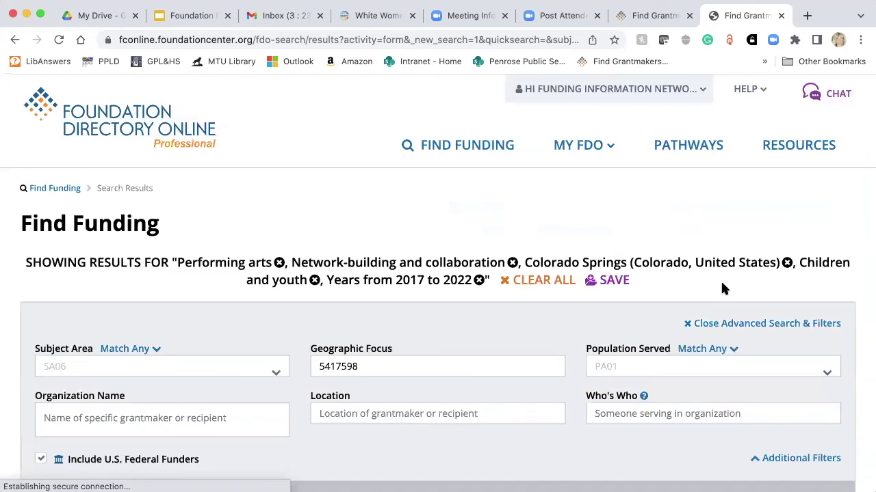
Step: Examine the grantmaker, grant and recipient listings for the search narrowed by support strategy, and review the applied criteria
{"action": "scroll", "coordinate": [663, 341], "scroll_direction": "down", "scroll_amount": 5}
{"action": "scroll", "coordinate": [664, 346], "scroll_direction": "down", "scroll_amount": 3}
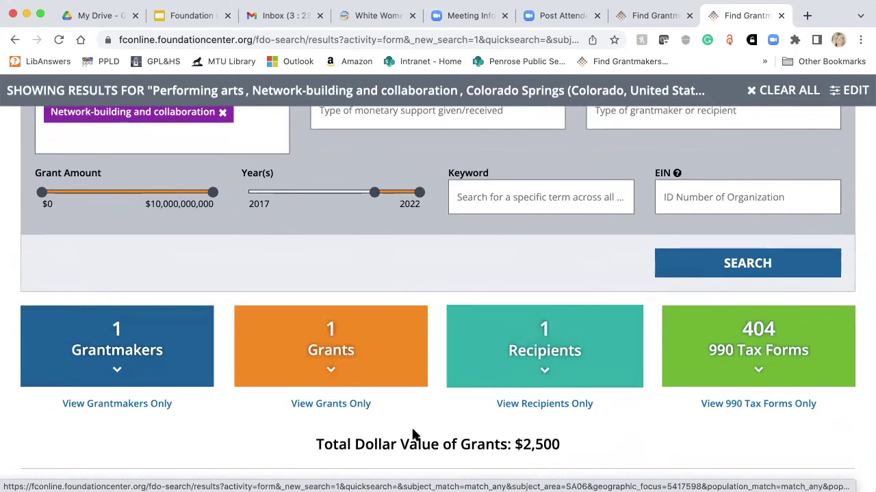
{"action": "scroll", "coordinate": [412, 435], "scroll_direction": "down", "scroll_amount": 5}
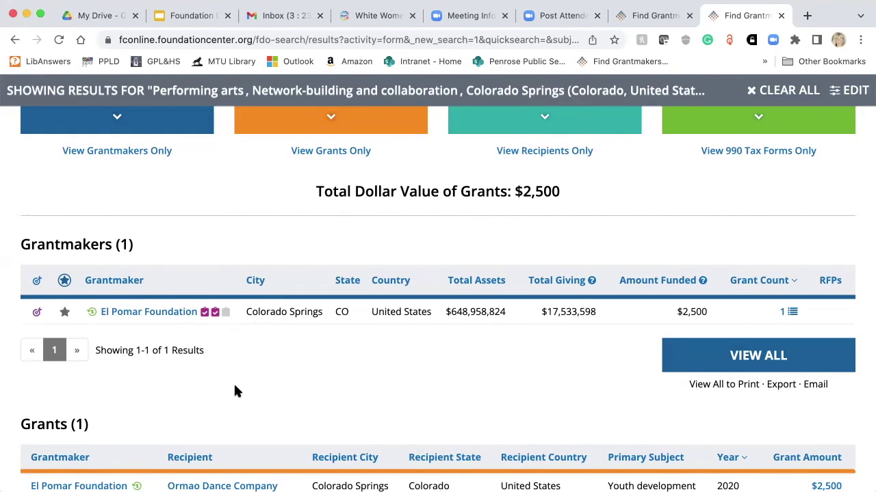
{"action": "scroll", "coordinate": [244, 396], "scroll_direction": "down", "scroll_amount": 1}
{"action": "scroll", "coordinate": [246, 401], "scroll_direction": "down", "scroll_amount": 7}
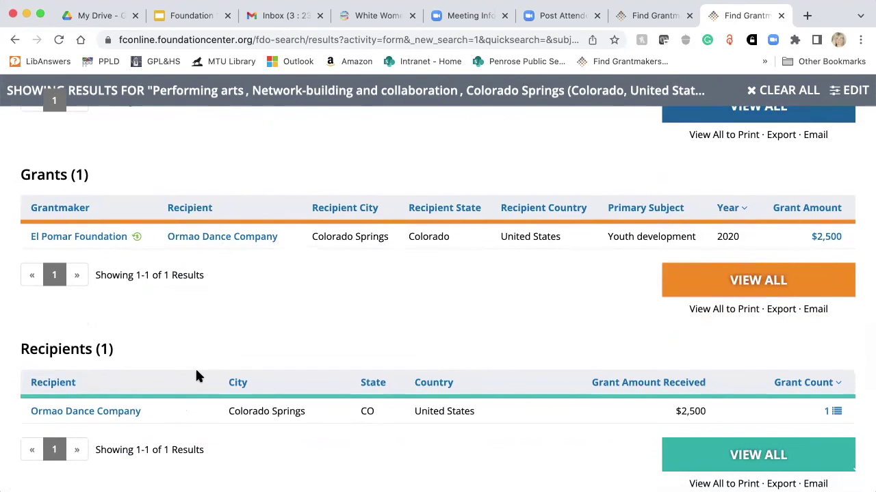
{"action": "scroll", "coordinate": [196, 376], "scroll_direction": "up", "scroll_amount": 8}
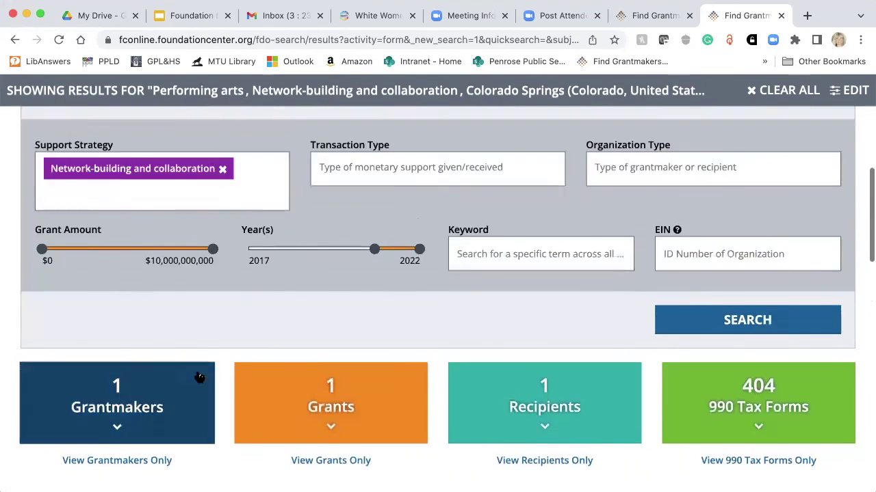
{"action": "scroll", "coordinate": [199, 378], "scroll_direction": "up", "scroll_amount": 5}
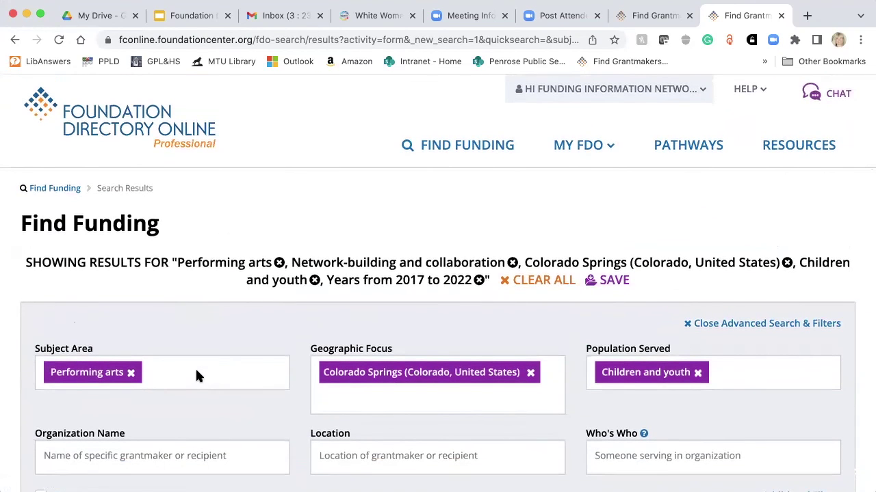